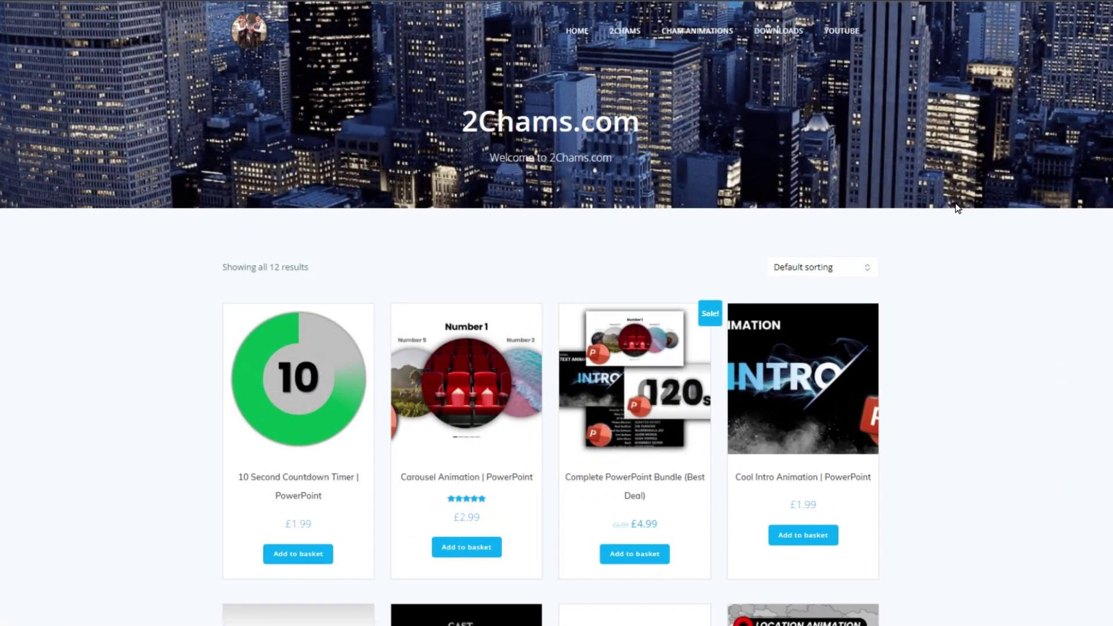
- Find the Location Animation PowerPoint template in the 2Chams.com shop and look over its product page
scroll(976, 243, "down", 9)
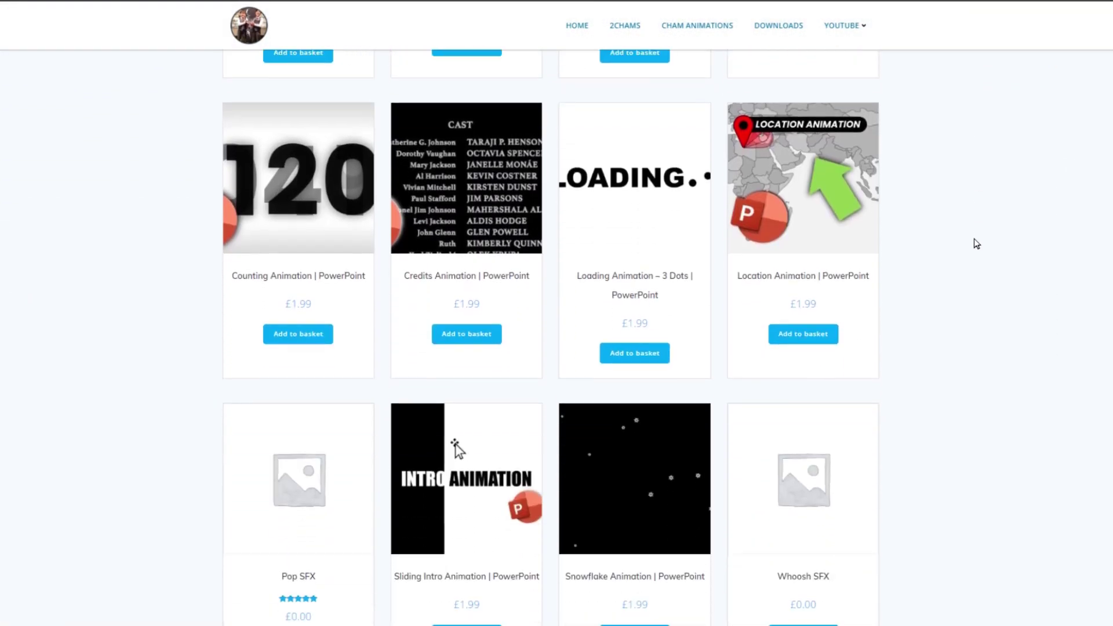
left_click(820, 183)
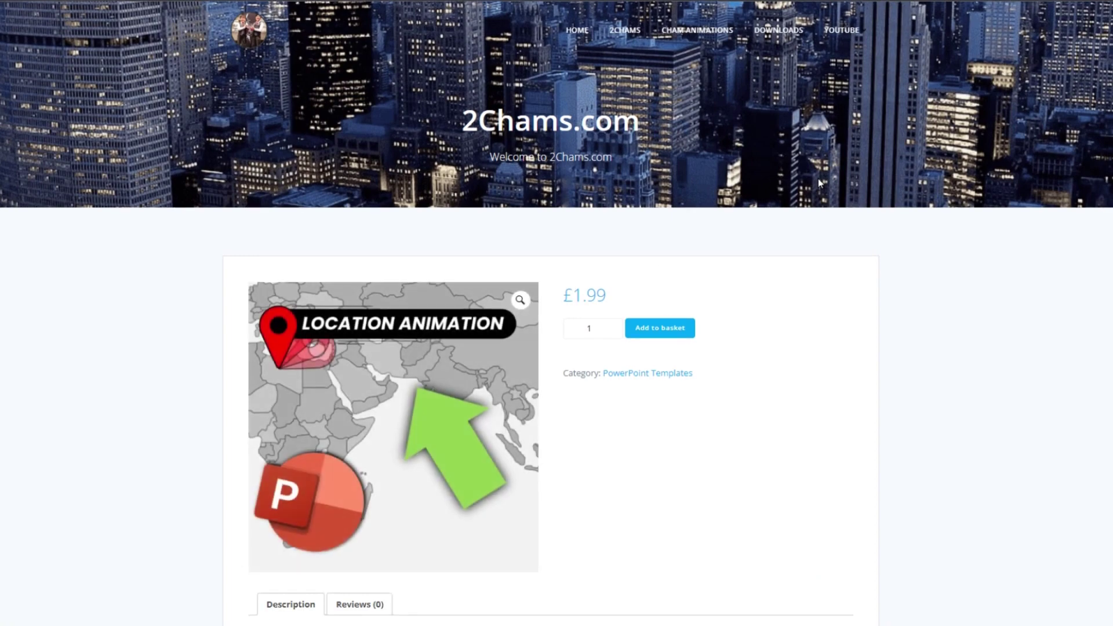
scroll(821, 183, "down", 5)
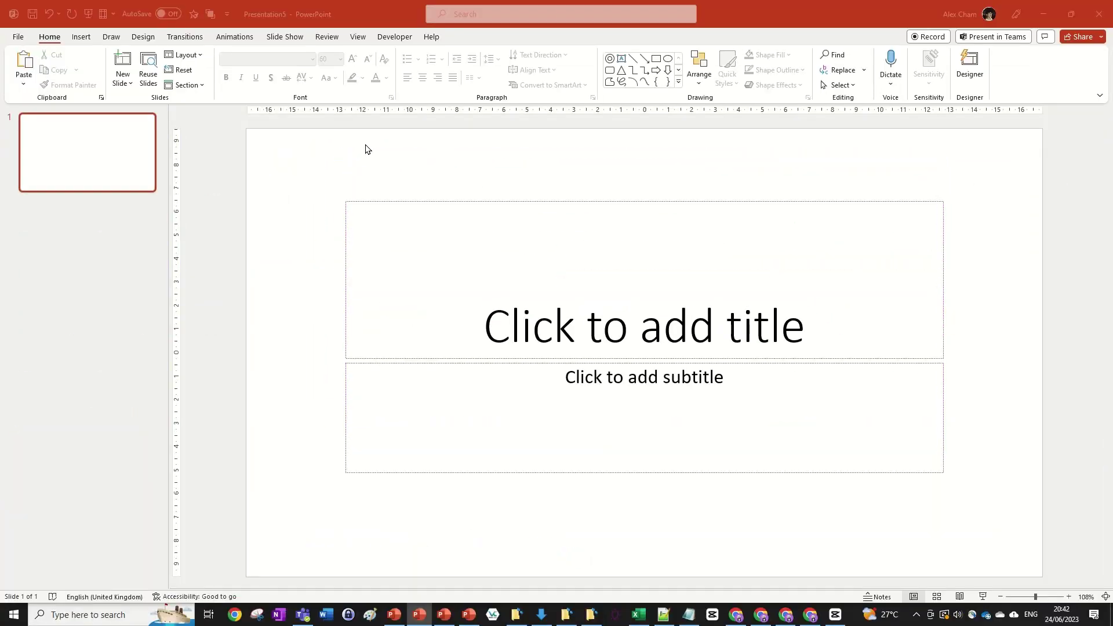
- Change the slide to a blank layout and paste the copied map picture so that it covers the slide
left_click(193, 55)
left_click(200, 221)
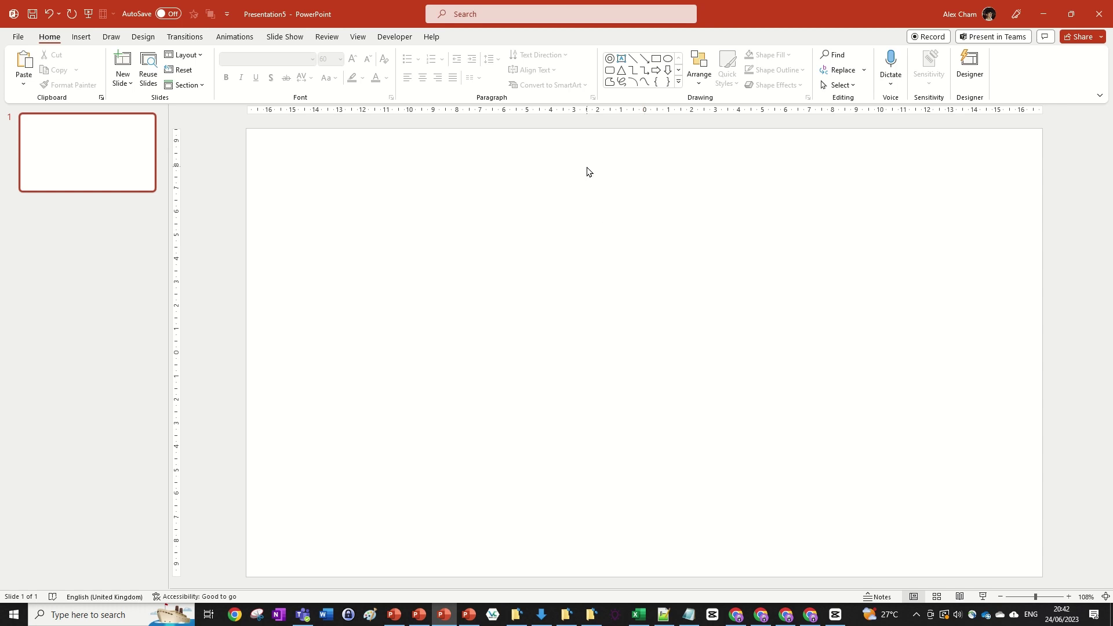
key("ctrl+v")
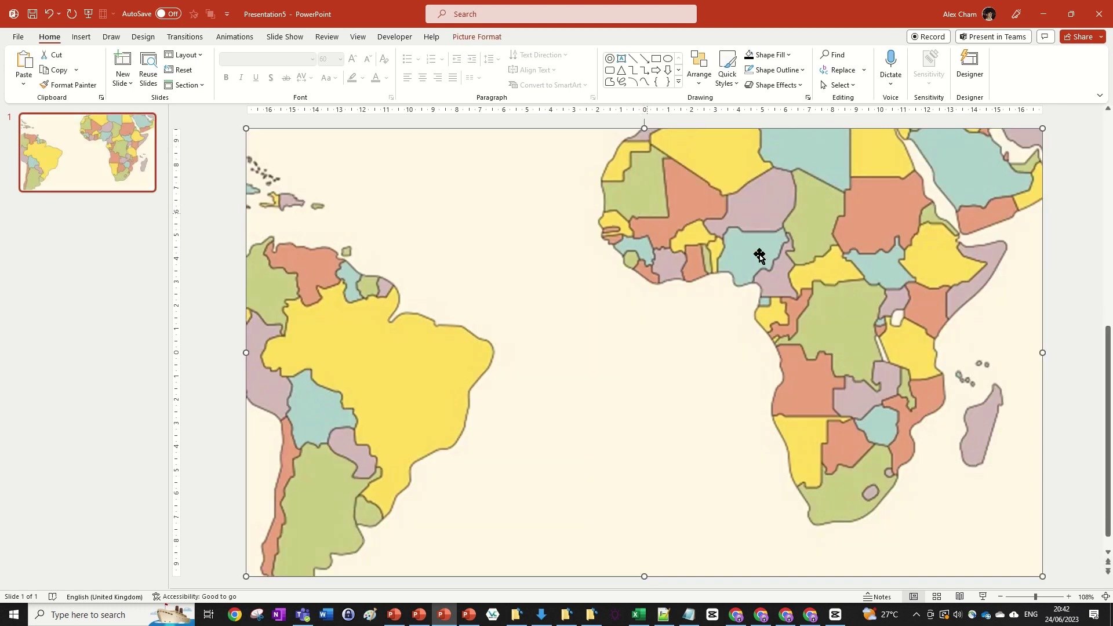
scroll(710, 339, "down", 3)
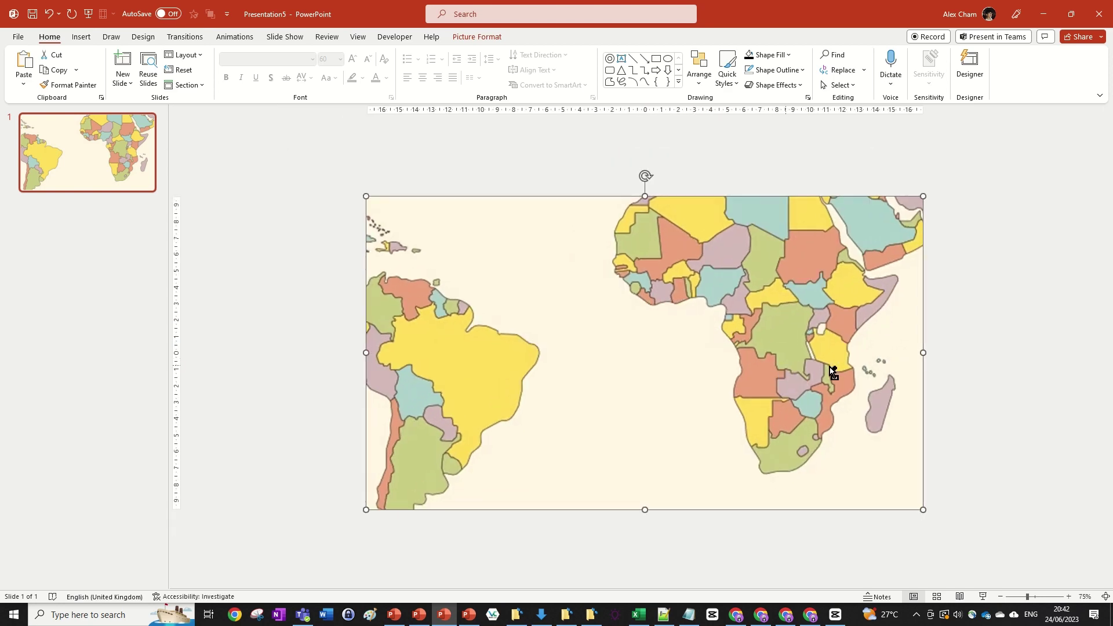
left_click(969, 316)
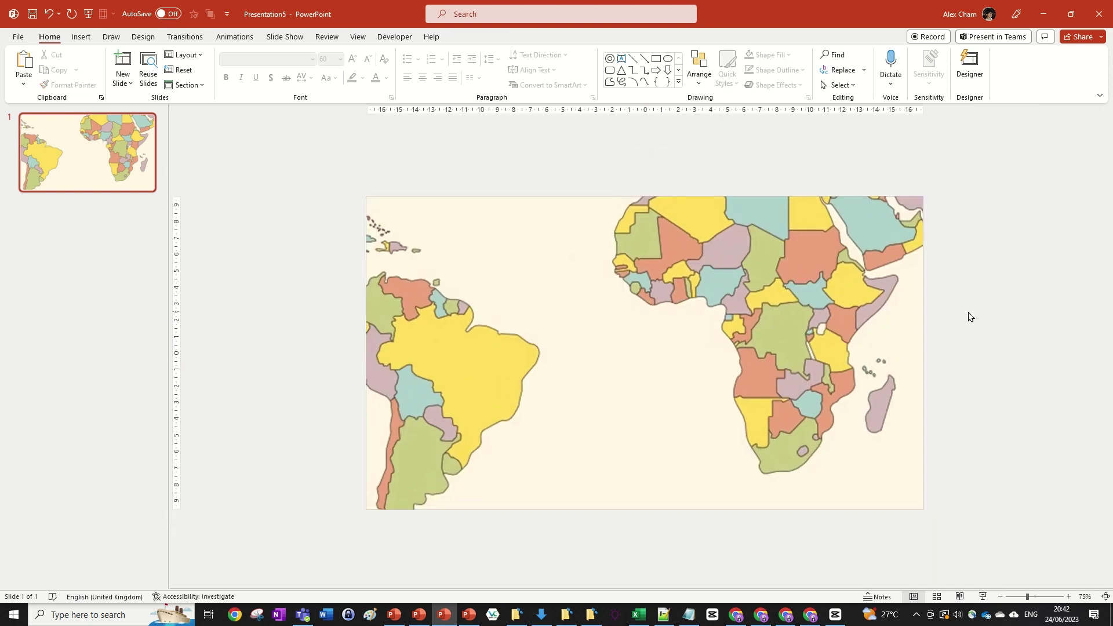
- Search the stock icons for "location" and insert the solid map pin icon onto the slide
left_click(82, 37)
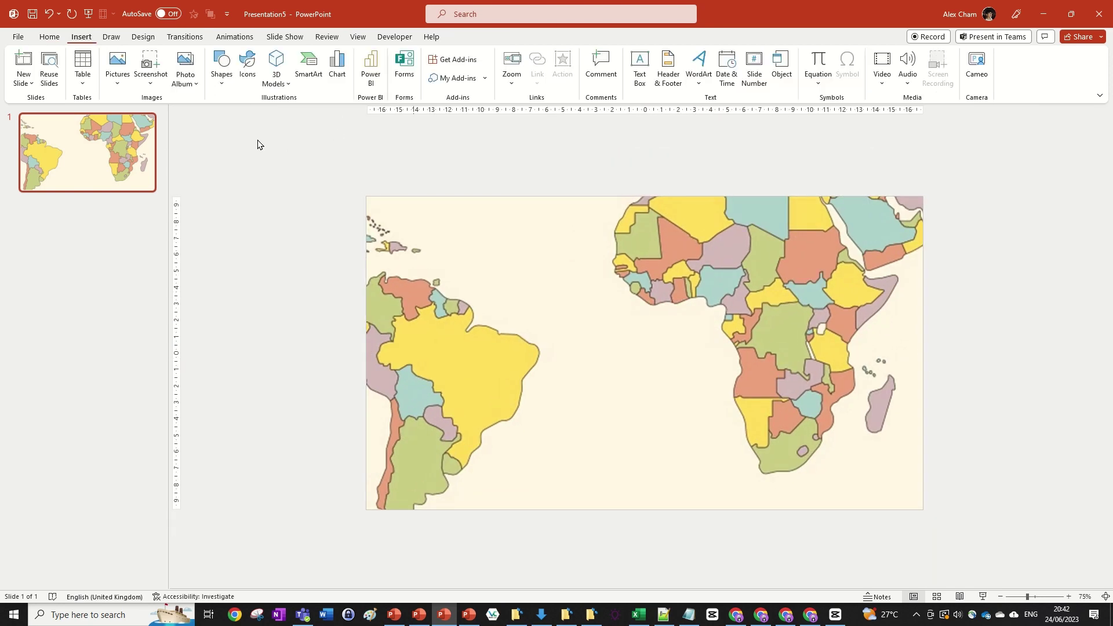
left_click(247, 66)
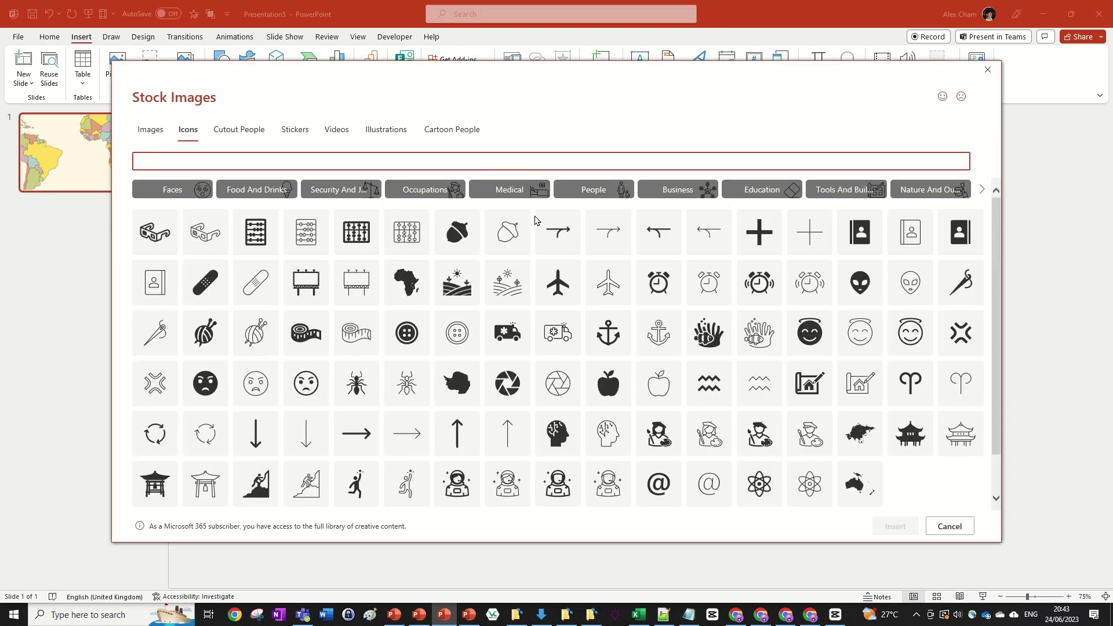
type("locat")
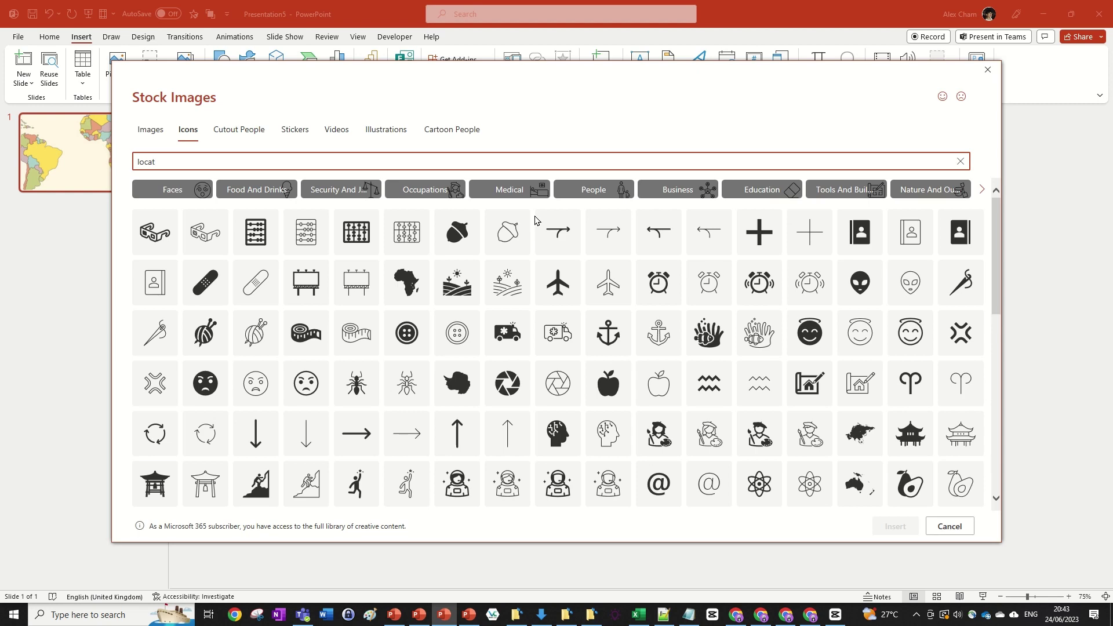
type("ion")
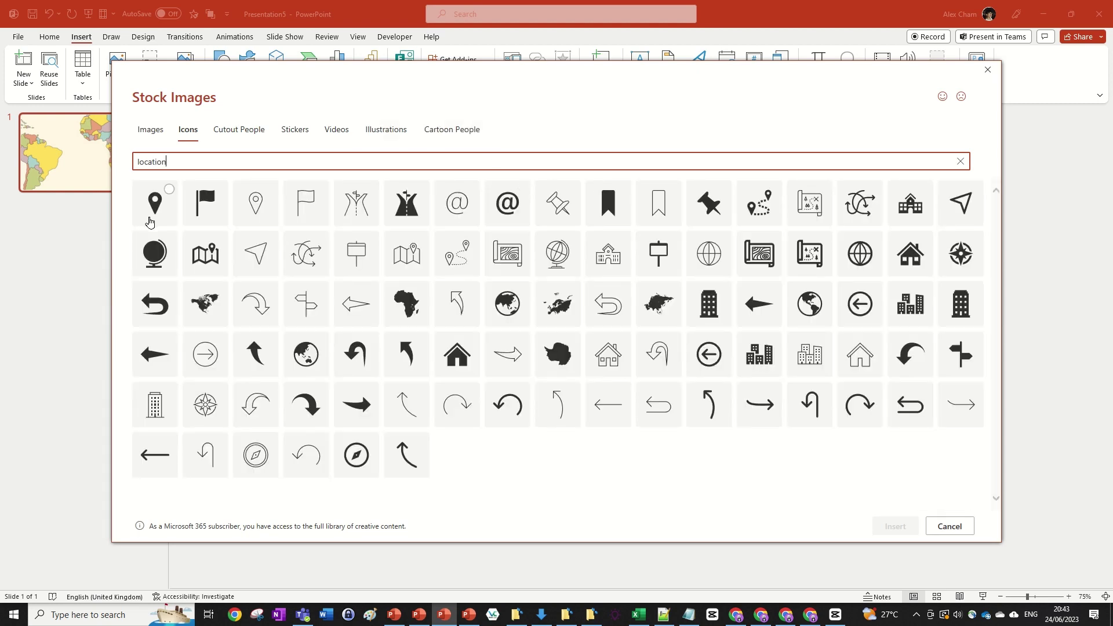
left_click(154, 201)
left_click(895, 526)
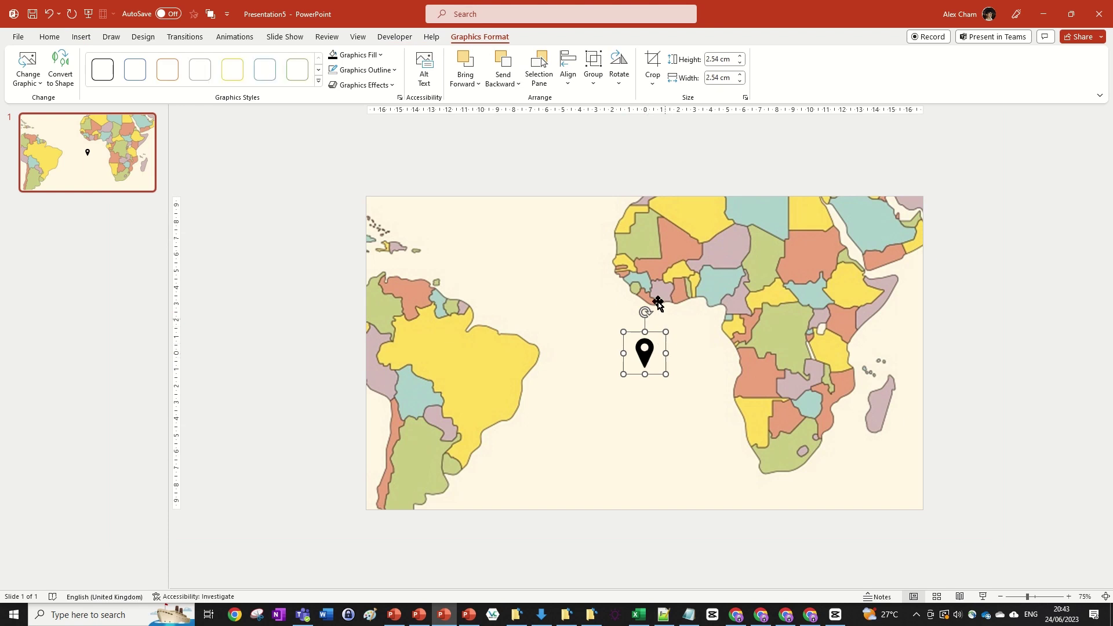
- Format the pin icon with a red fill and a black 1 pt outline
left_click(356, 55)
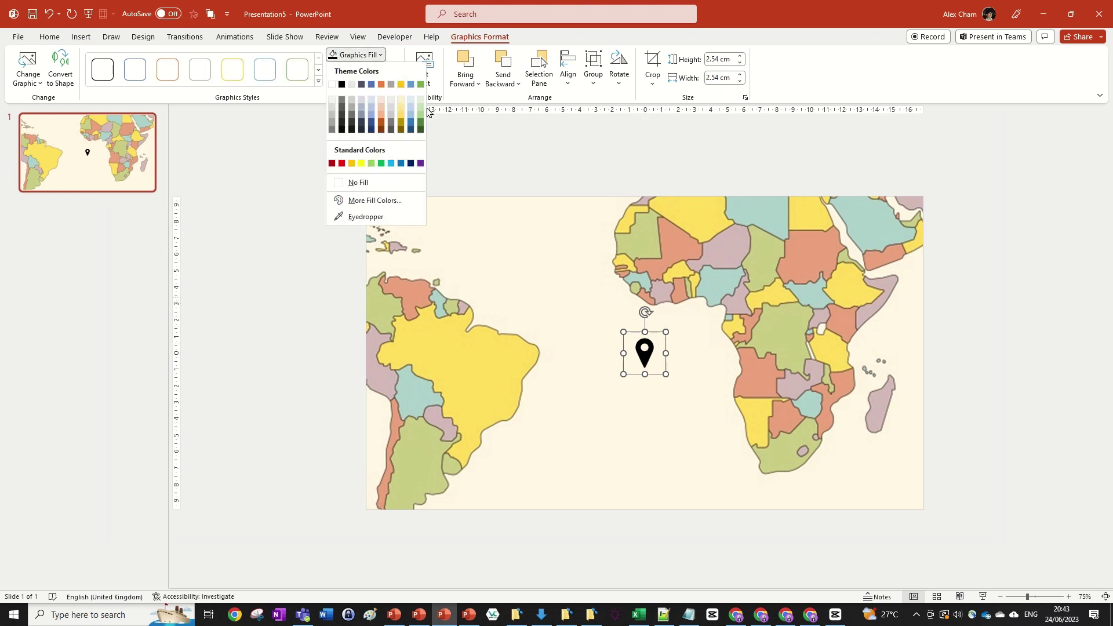
left_click(342, 163)
left_click(362, 69)
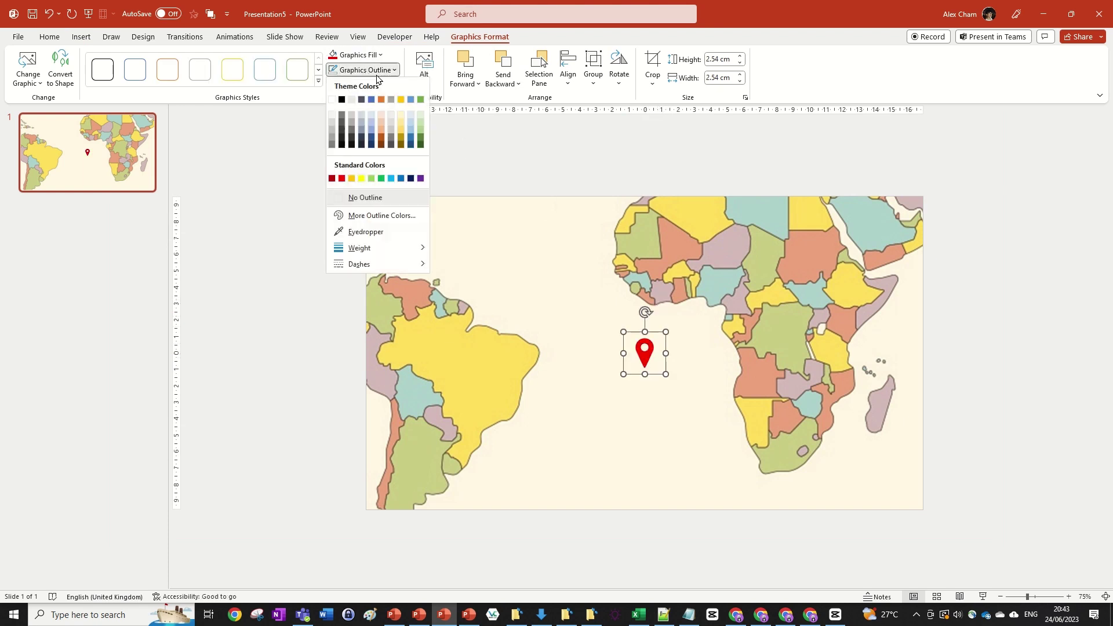
left_click(342, 100)
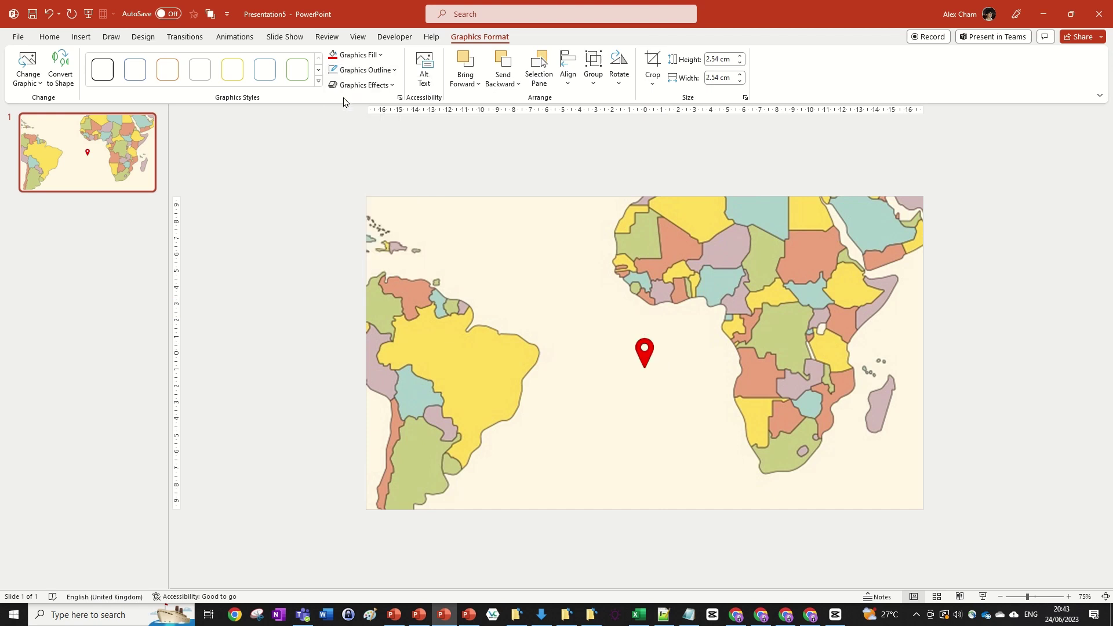
left_click(362, 69)
mouse_move(371, 247)
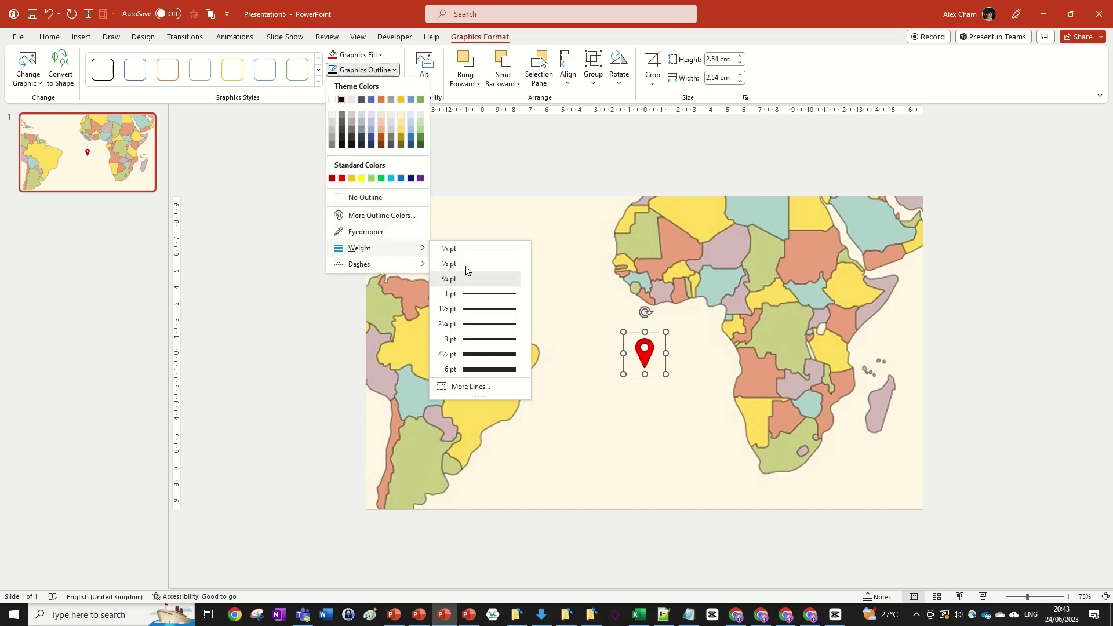
left_click(487, 294)
- Enlarge the pin to about 5.3 cm square and place its tip over Brazil on the map
left_click_drag(645, 351, 530, 280)
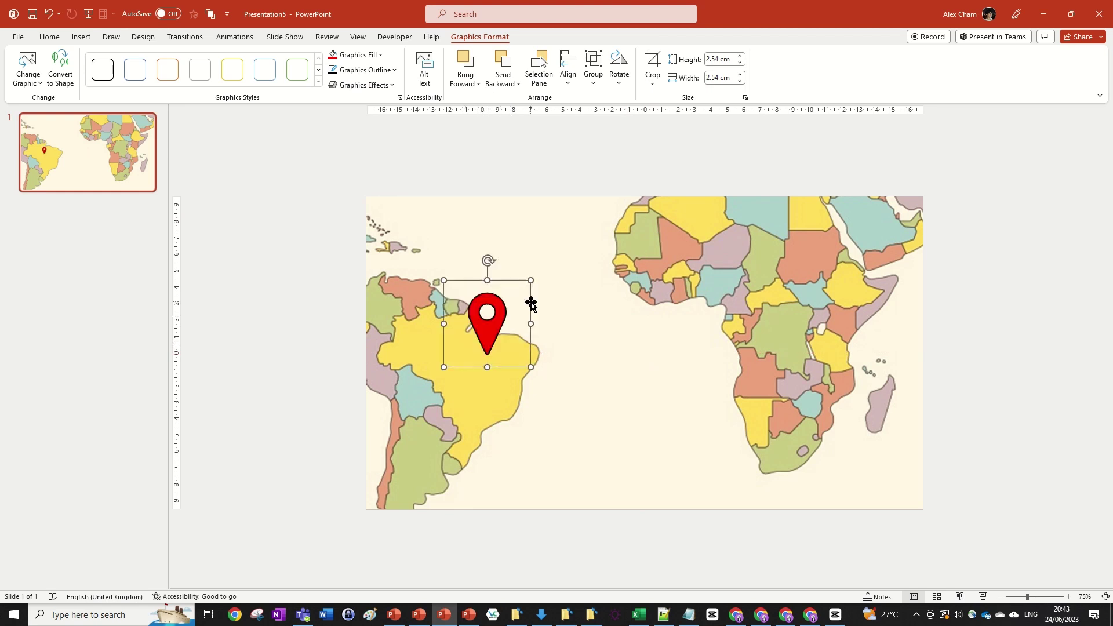
mouse_move(485, 329)
left_mouse_down()
mouse_move(462, 327)
mouse_move(508, 320)
mouse_move(455, 326)
mouse_move(467, 330)
left_mouse_up()
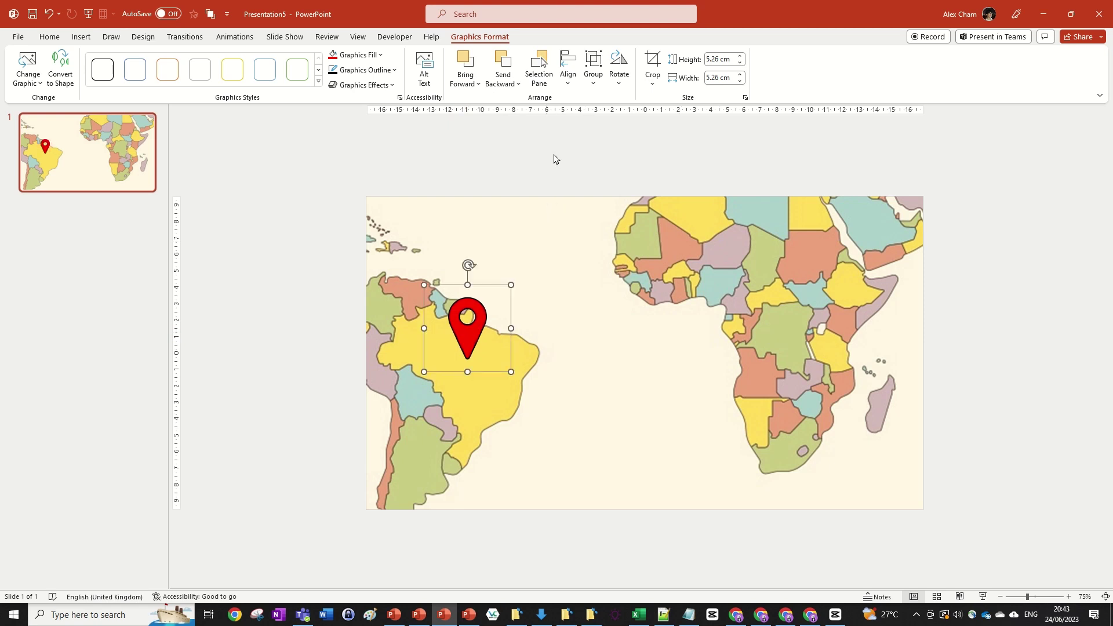
left_click(566, 144)
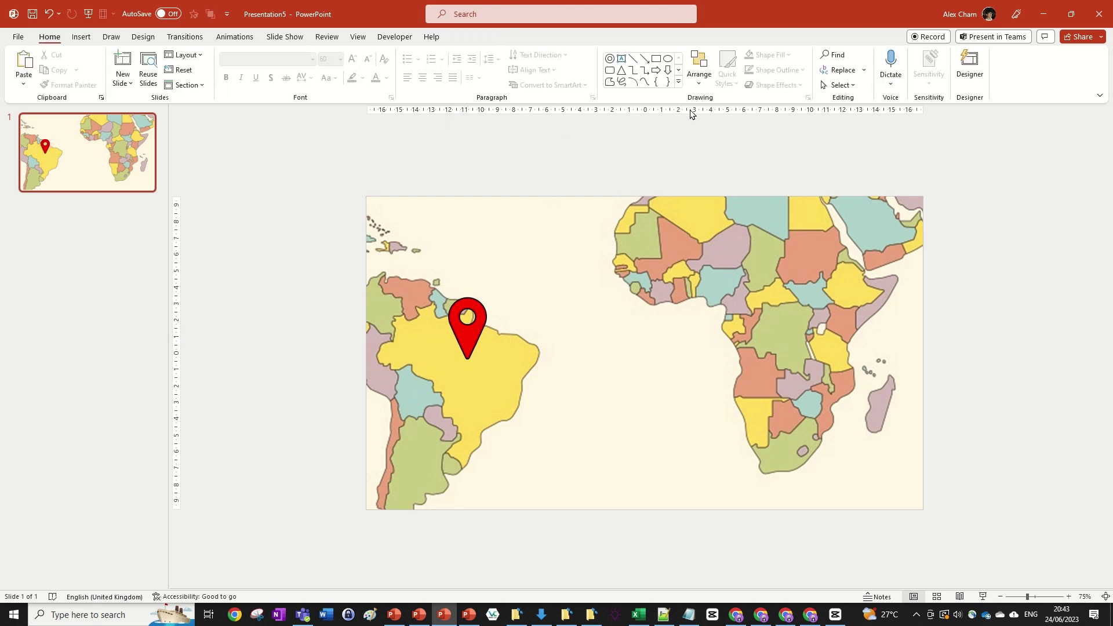
- Insert a 2.54 cm rounded rectangle on the map beside the head of the pin
left_click(609, 70)
left_click(510, 293)
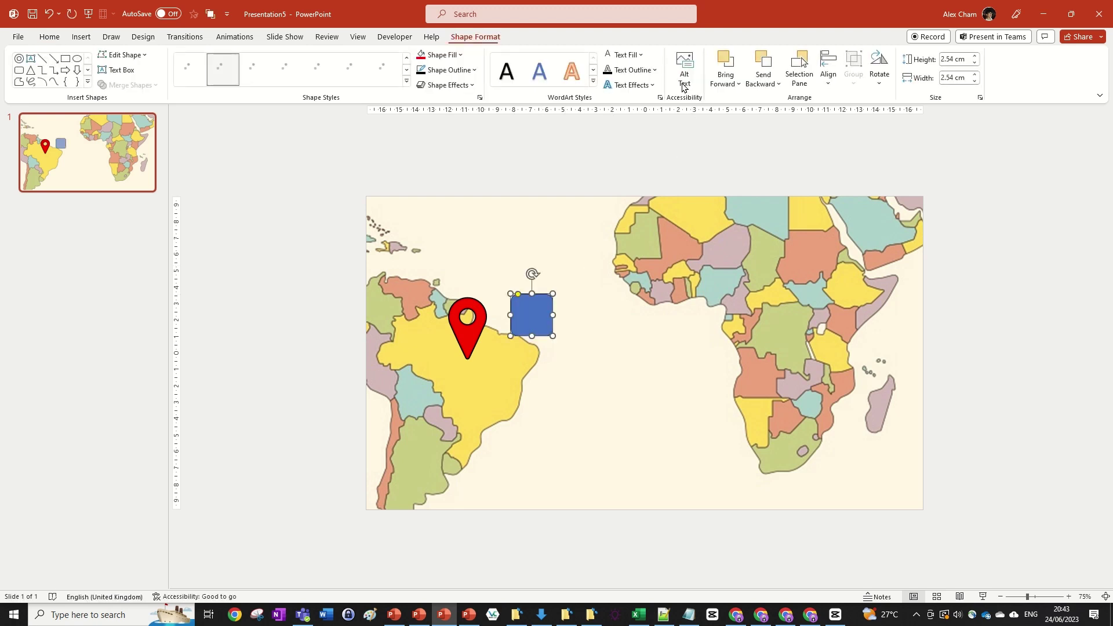
left_click(50, 36)
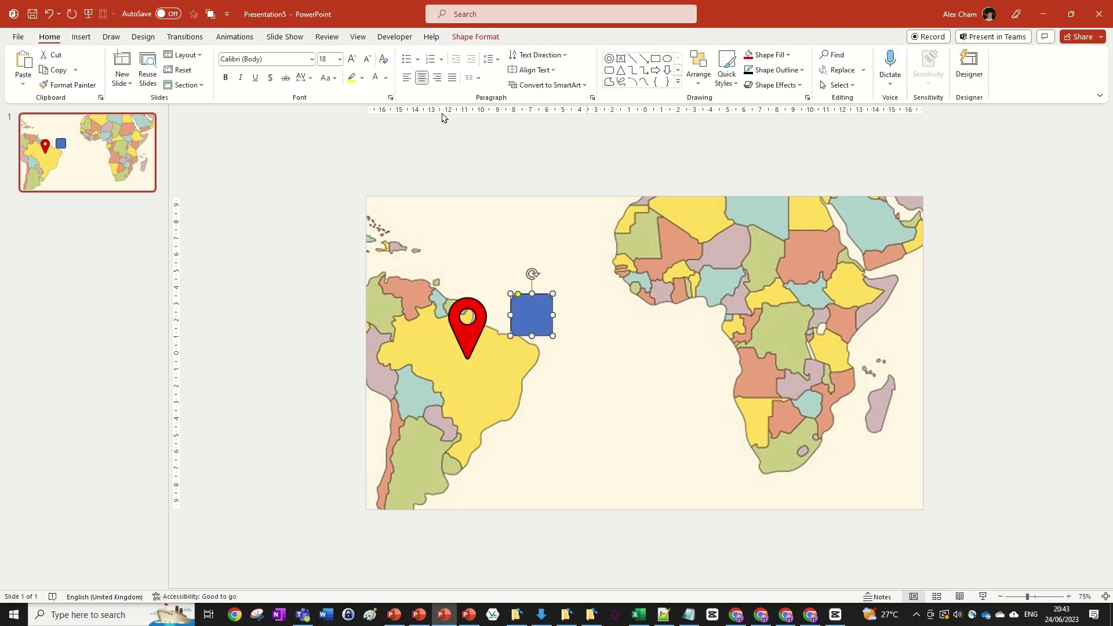
left_click(679, 82)
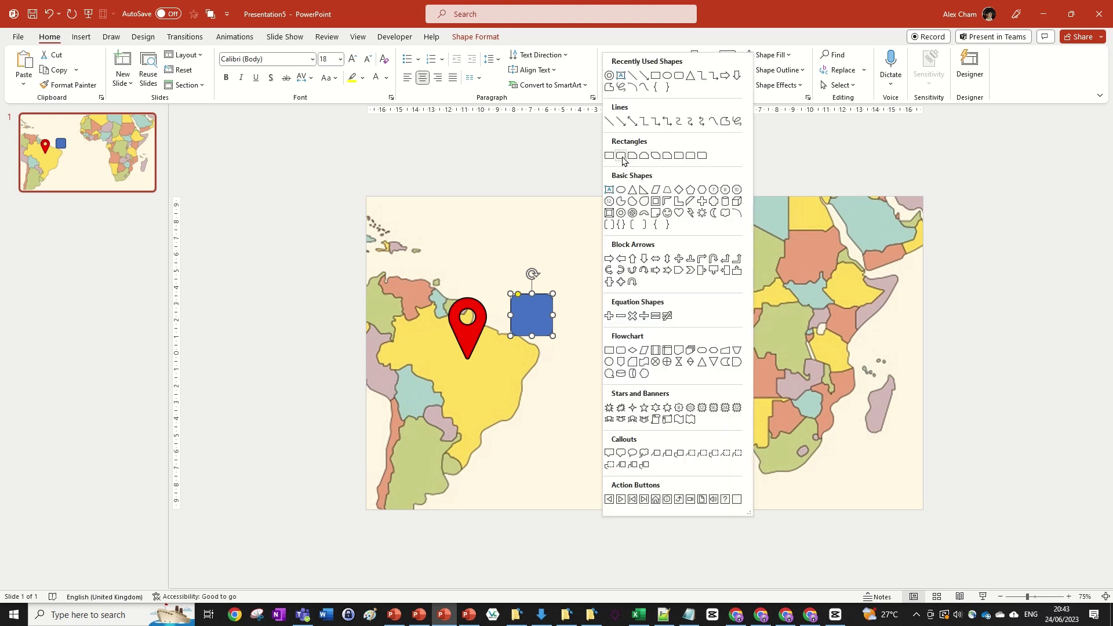
left_click(537, 303)
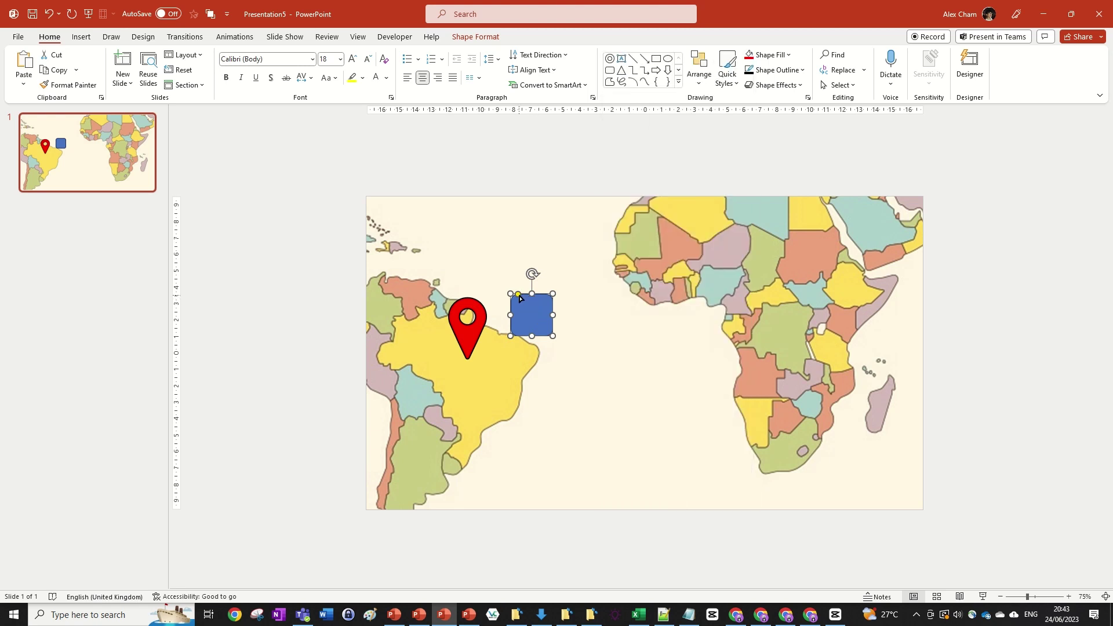
- Turn the rectangle into a fully rounded bar about 12.7 cm wide and 2 cm high, starting over the pin's head
scroll(519, 298, "up", 3)
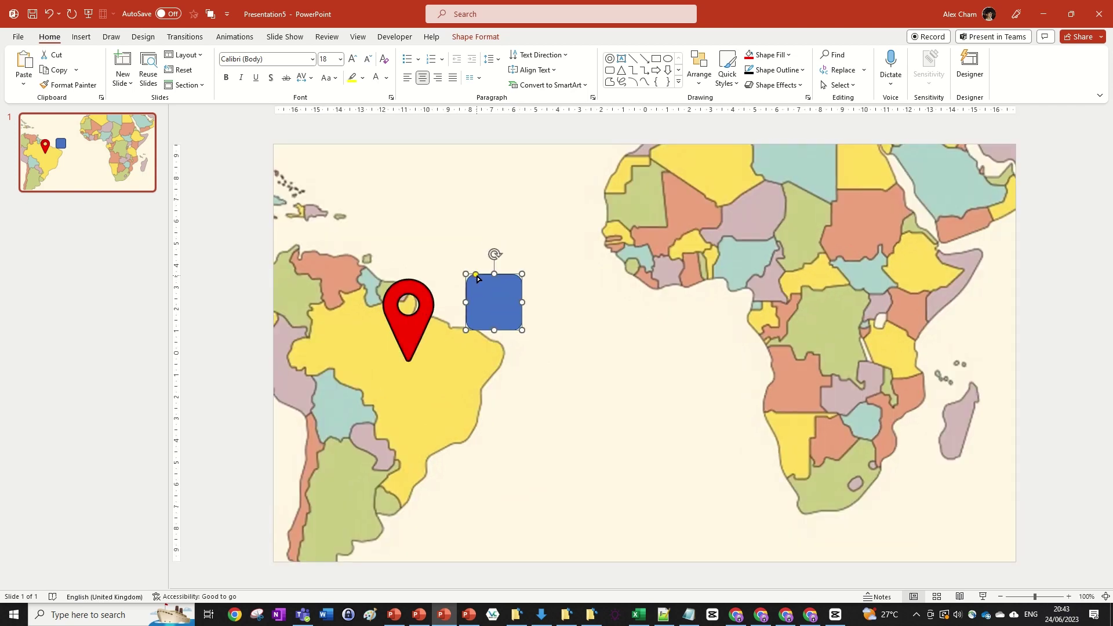
left_click_drag(476, 279, 811, 326)
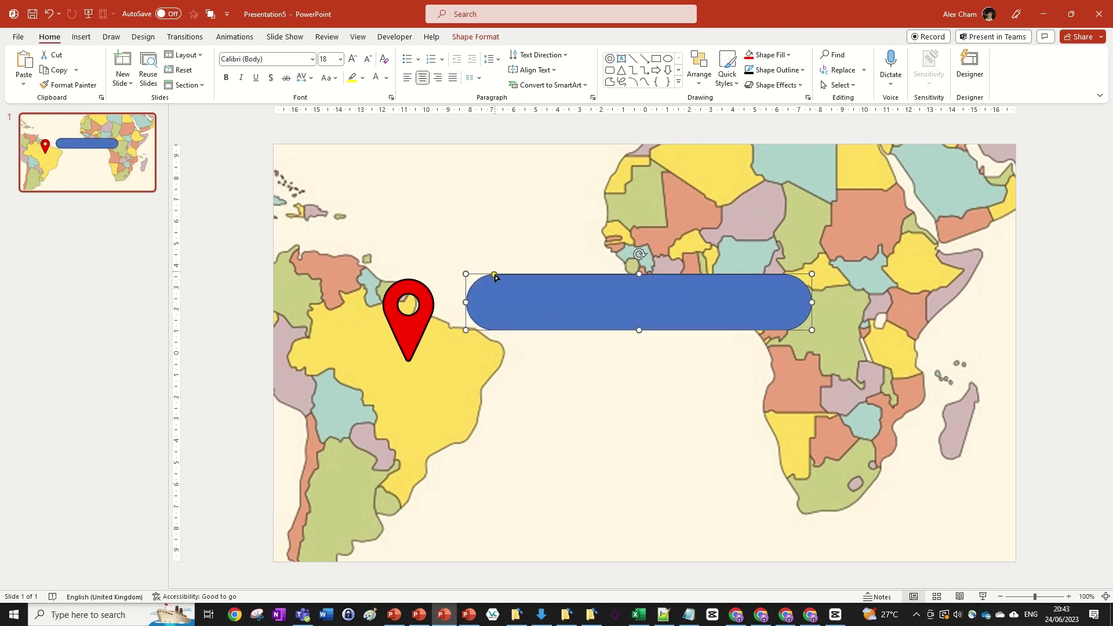
left_click_drag(494, 274, 631, 281)
left_click_drag(824, 280, 824, 280)
left_click_drag(592, 277, 520, 284)
left_click_drag(740, 332, 690, 324)
left_click_drag(593, 294, 588, 296)
left_click_drag(683, 328, 666, 320)
left_click_drag(596, 296, 589, 296)
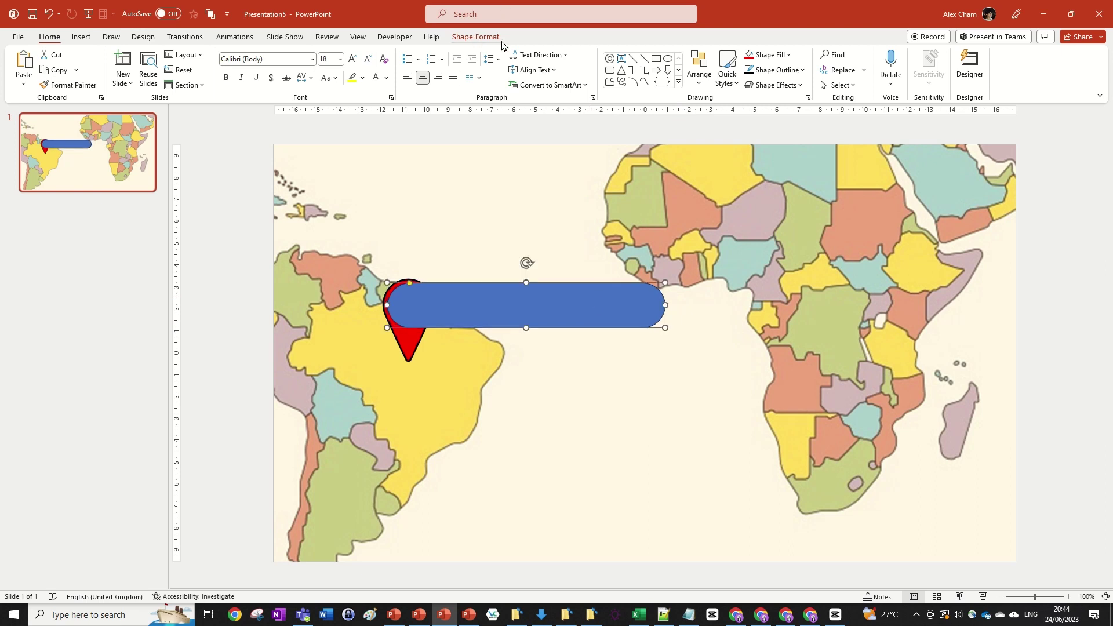
- Fill the rounded bar with white and remove its outline
left_click(475, 37)
left_click(439, 54)
left_click(420, 85)
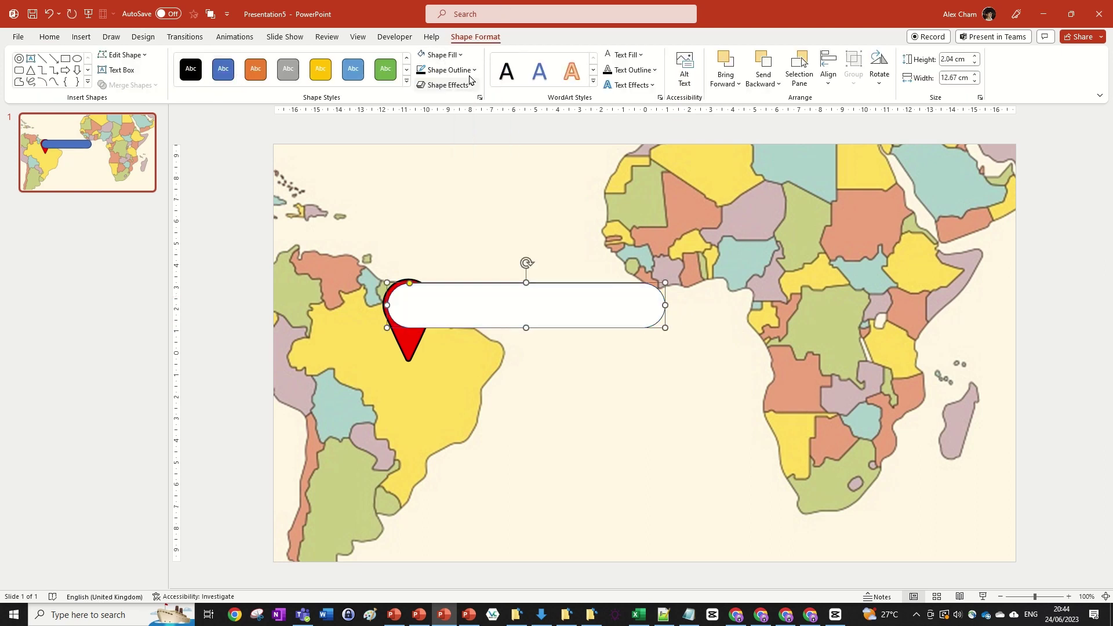
left_click(475, 71)
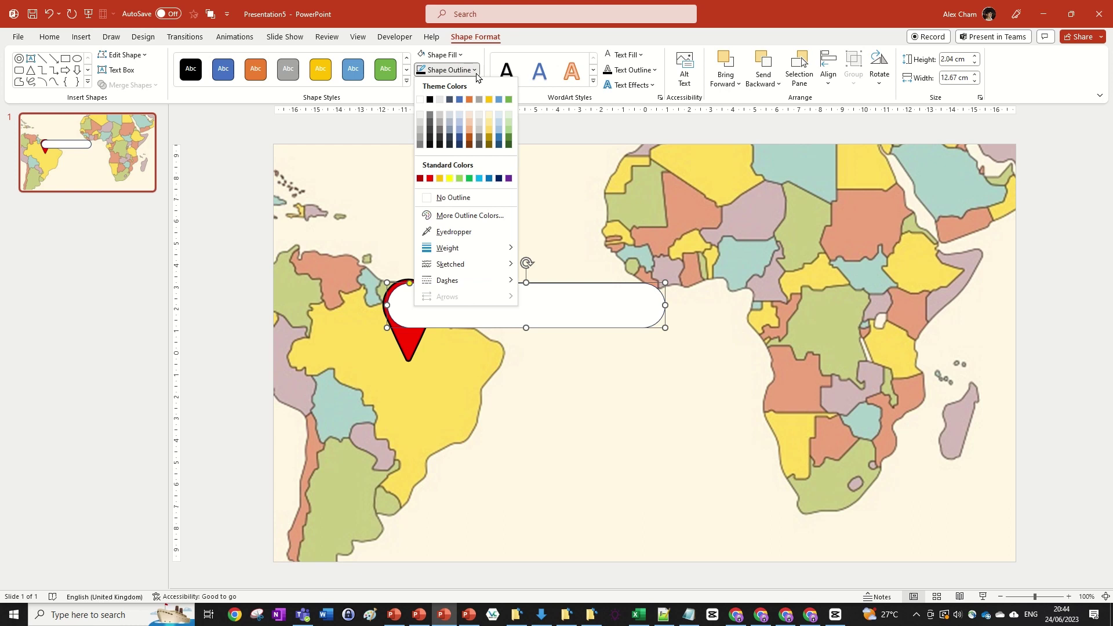
left_click(457, 197)
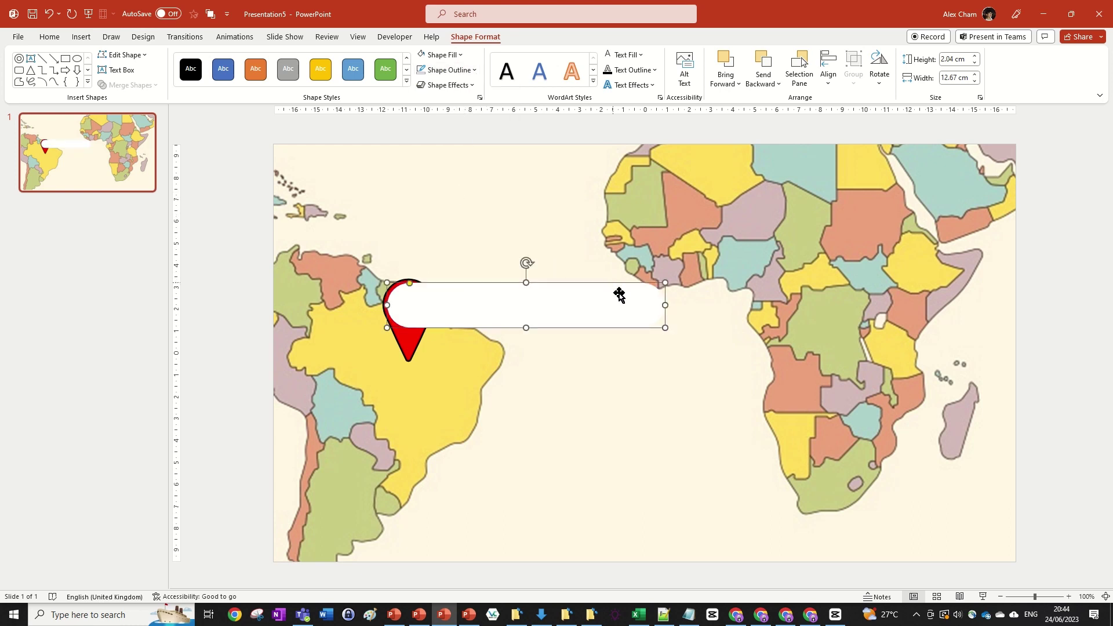
- Send the rounded bar behind the pin and change its fill to black
left_click(772, 69)
scroll(761, 419, "up", 1)
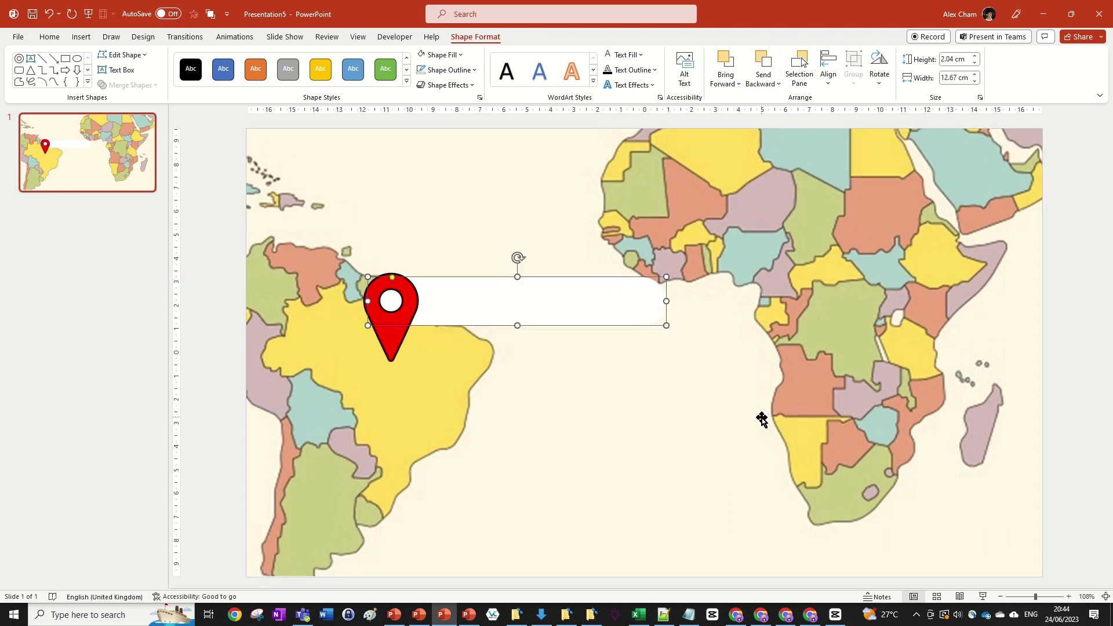
left_click(460, 55)
left_click(430, 85)
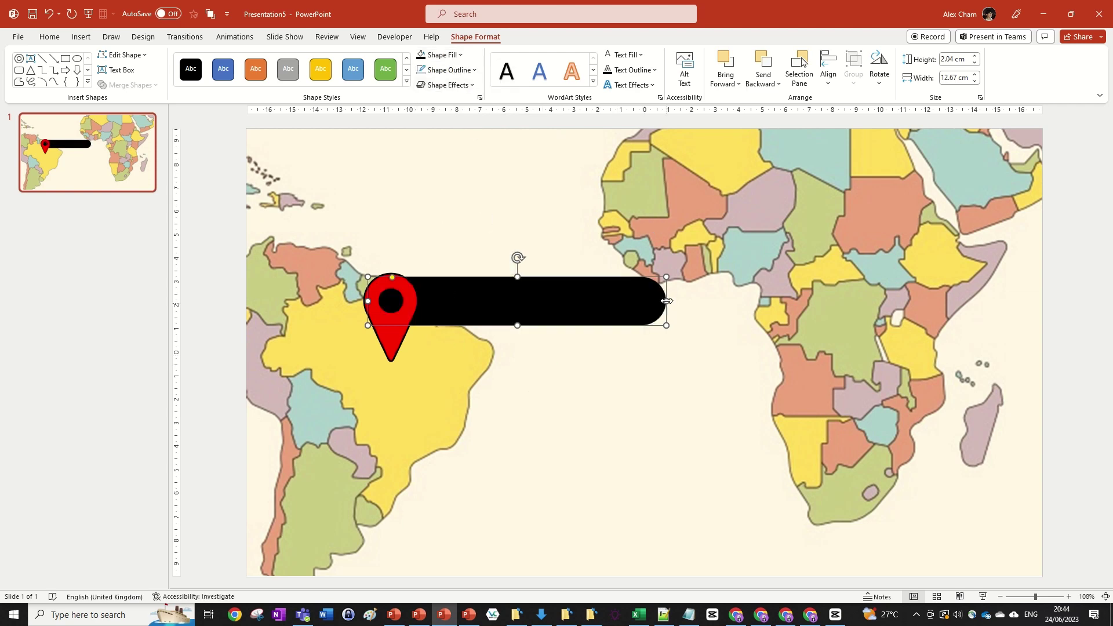
- Shorten the black bar to about 9.1 cm wide by pulling in the end away from the pin
left_click_drag(666, 301, 586, 318)
scroll(589, 320, "down", 1, "ctrl")
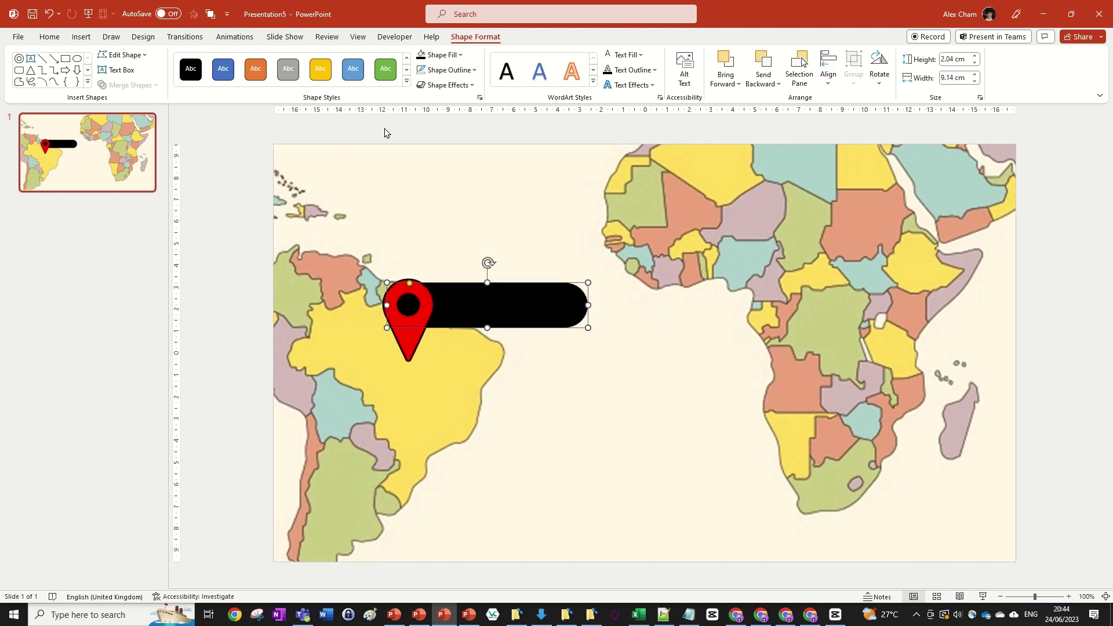
left_click(238, 146)
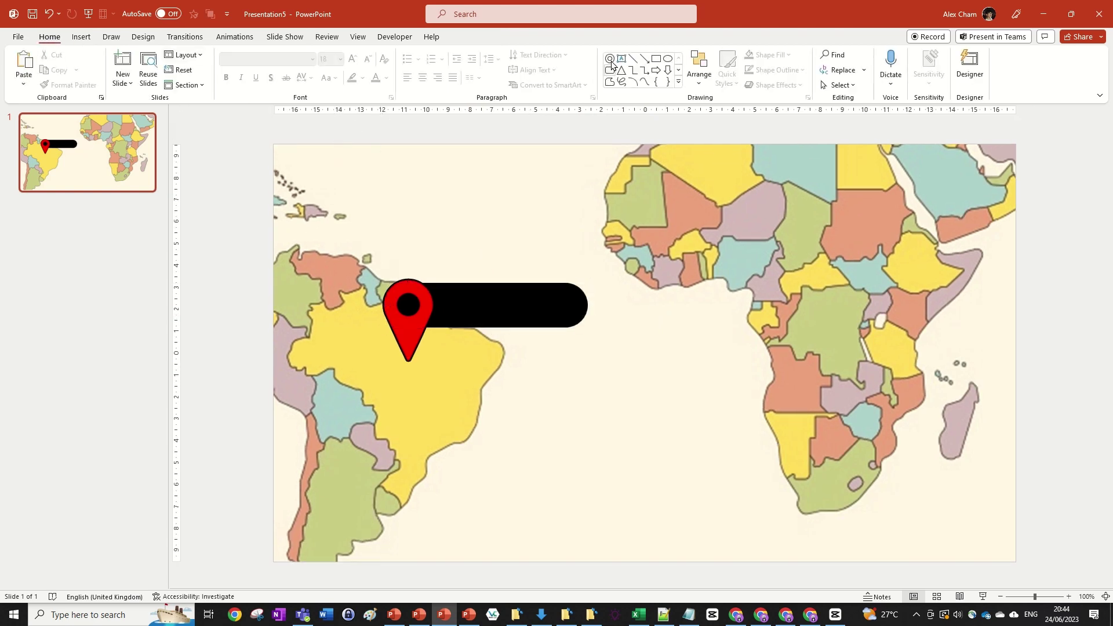
- Add a text box reading "BRAZIL" and place it on the empty ocean area above the black bar
left_click(622, 59)
left_click(673, 299)
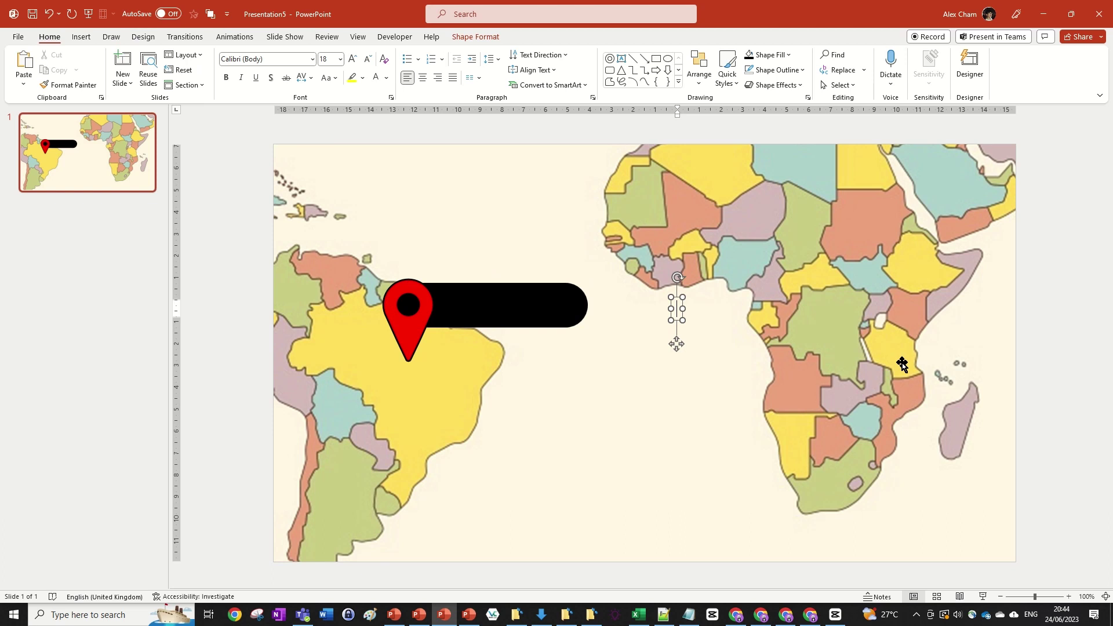
type("BRASIL")
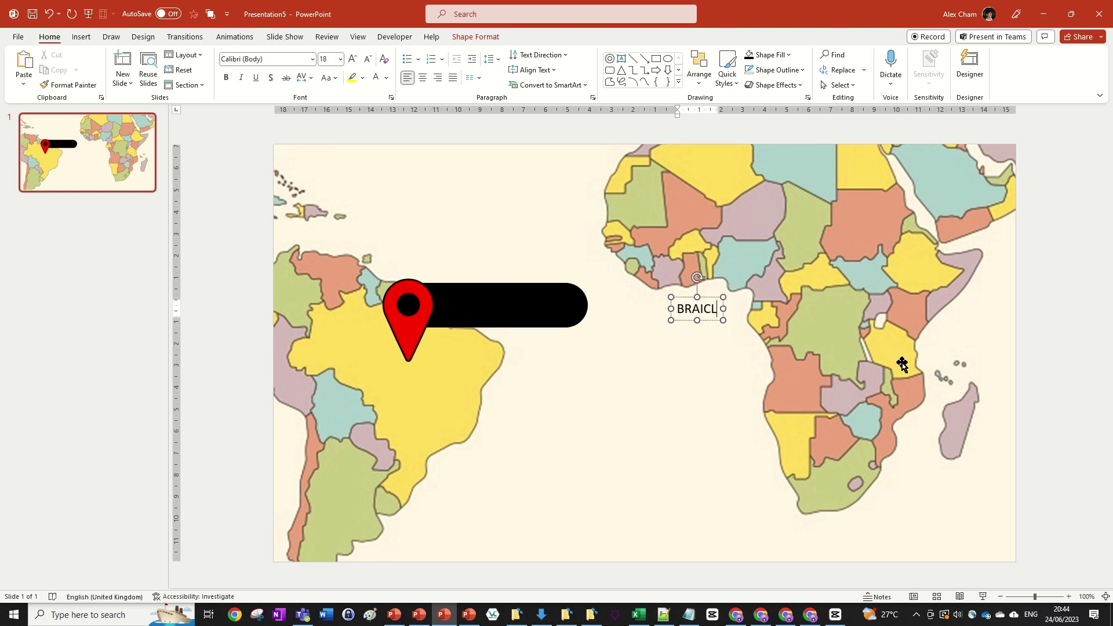
key("BackSpace")
key("BackSpace")
key("BackSpace")
type("ZIL")
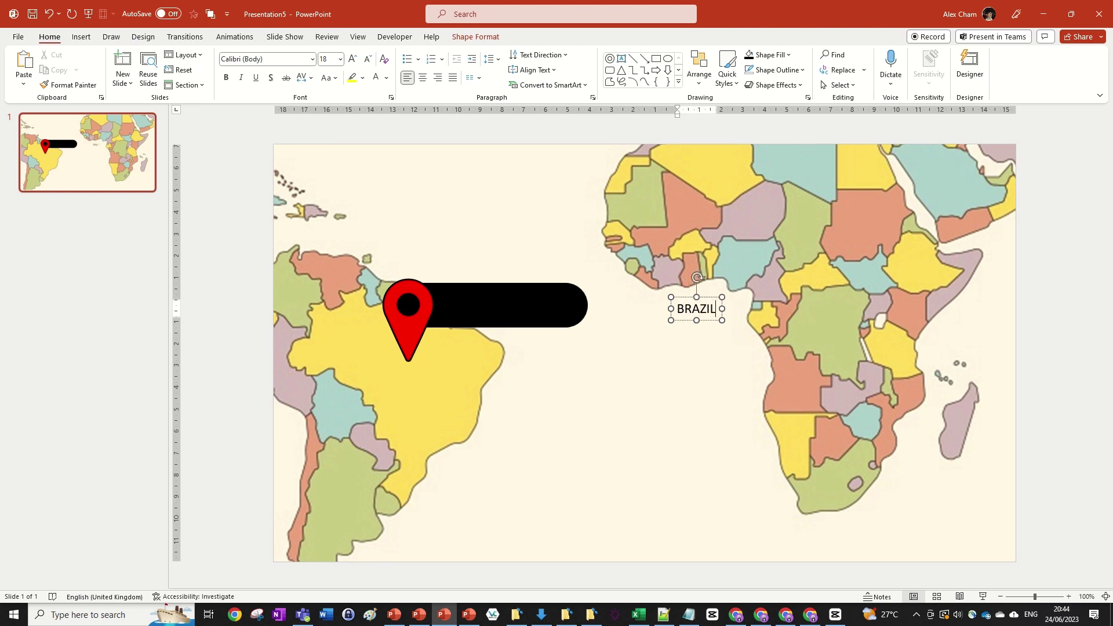
left_click_drag(711, 299, 577, 298)
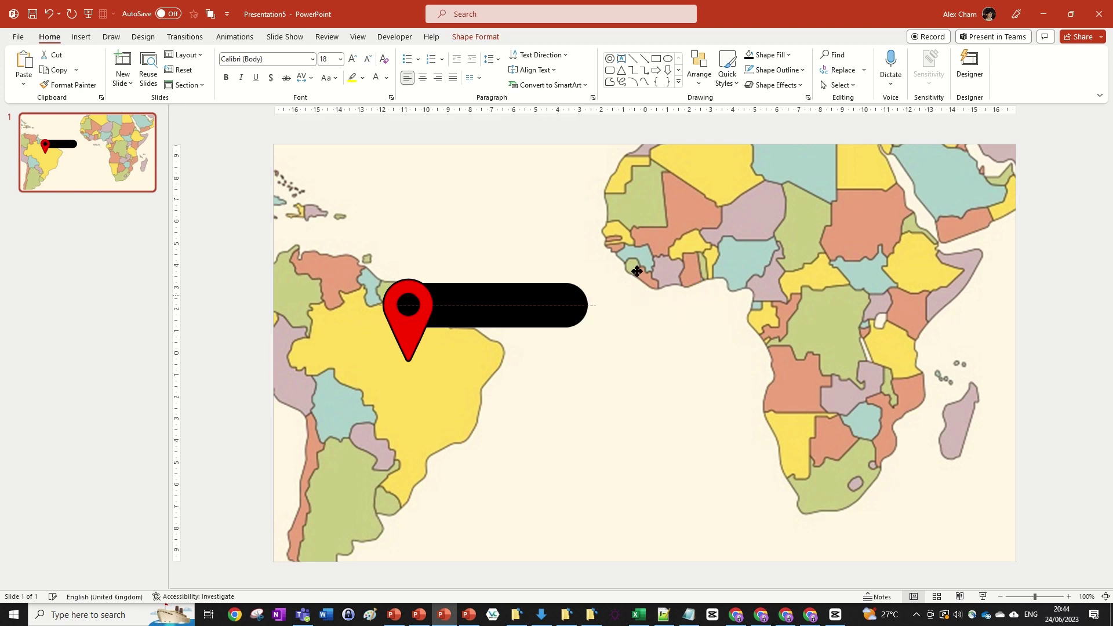
left_click_drag(637, 271, 548, 239)
- Try the BRAZIL label in the Poppins font and in Arial Black
left_click(286, 59)
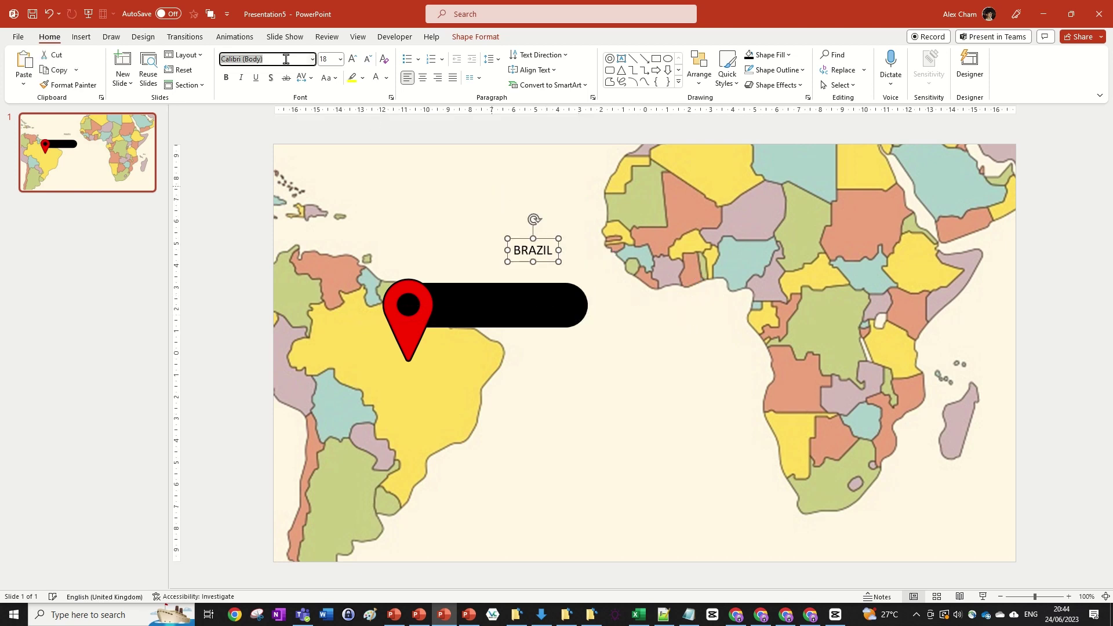
type("Poppins")
key("Return")
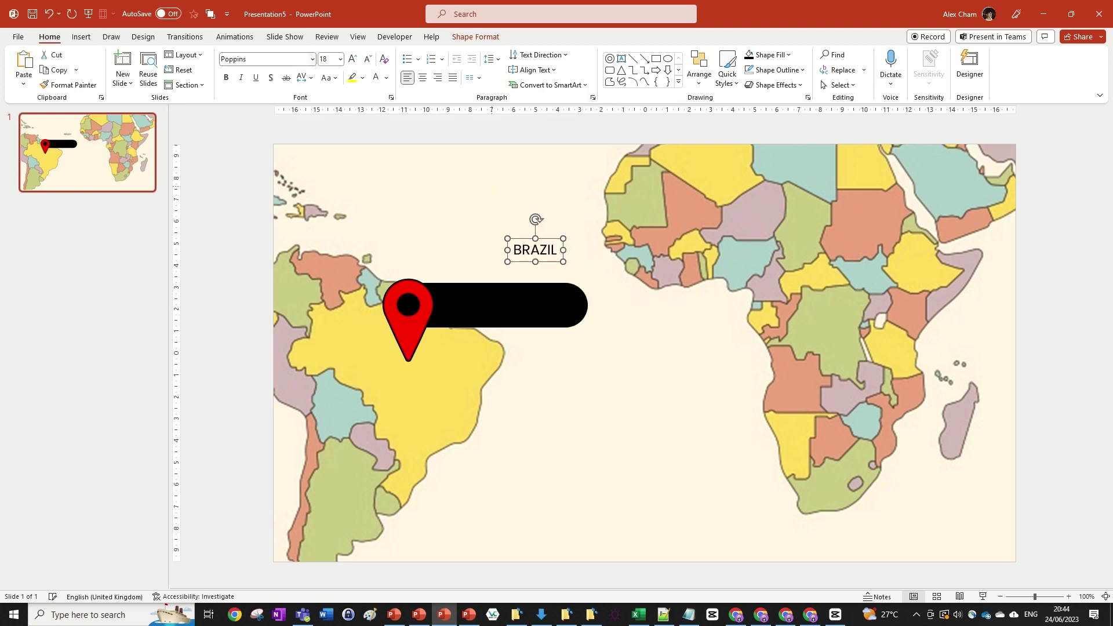
left_click(269, 61)
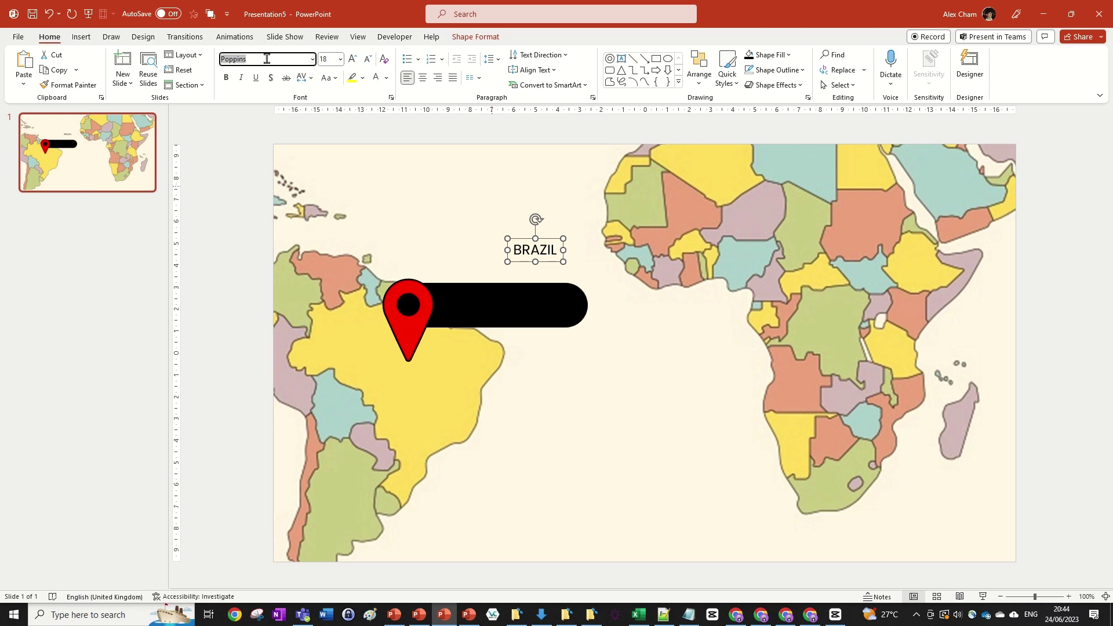
type("Arial Black")
key("Return")
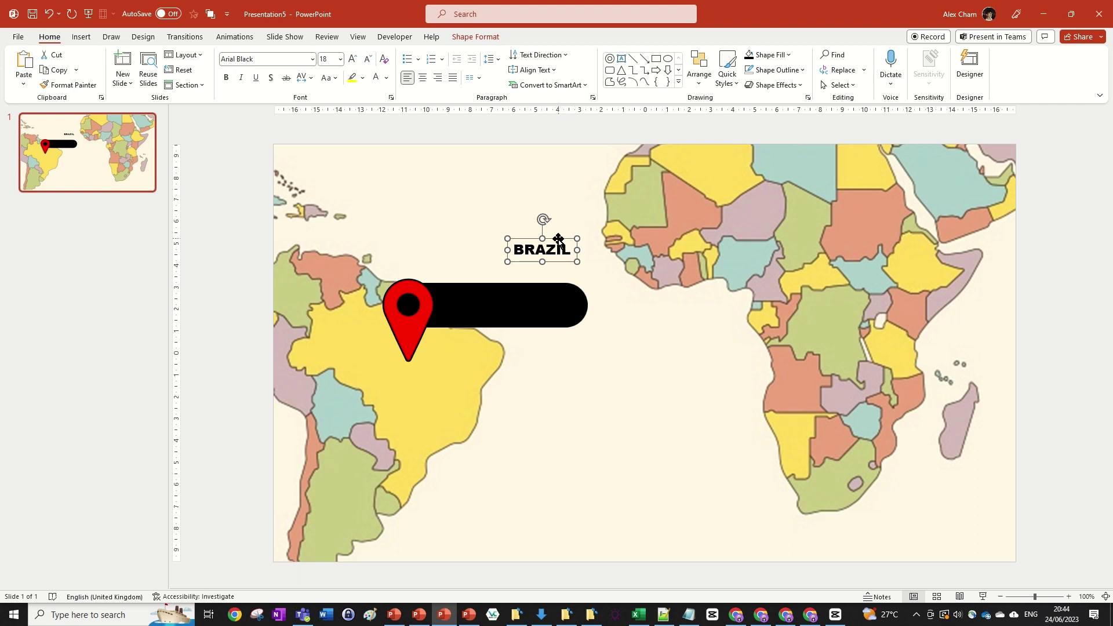
- Move the BRAZIL label a little higher and toward the pin, and set its text in bold italic Poppins
left_click_drag(551, 237, 515, 217)
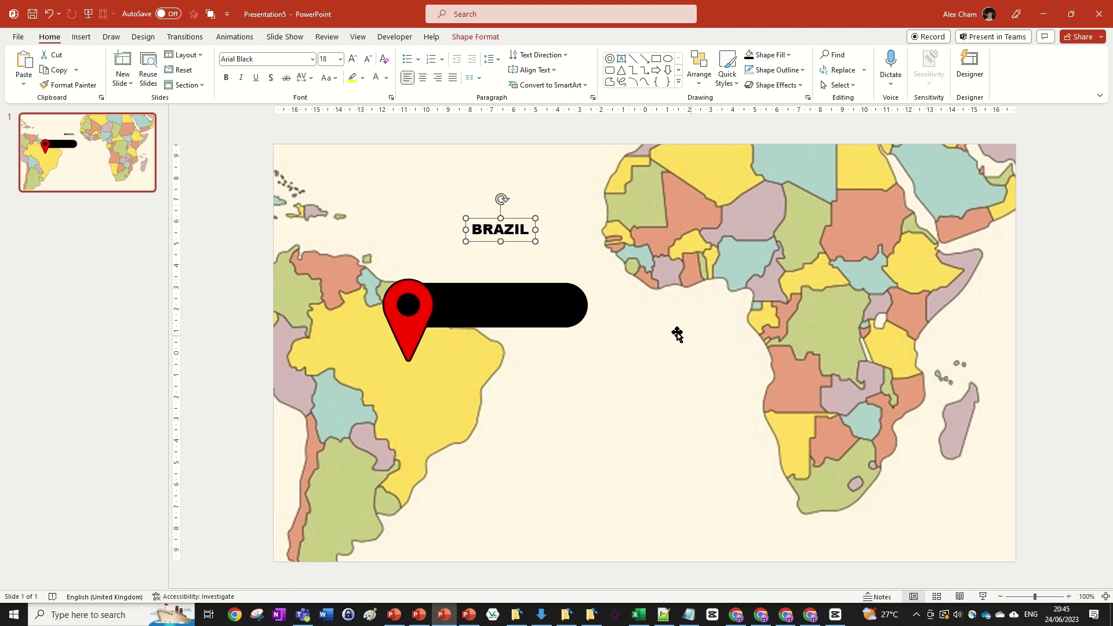
left_click(267, 62)
type("Poppins")
key("Return")
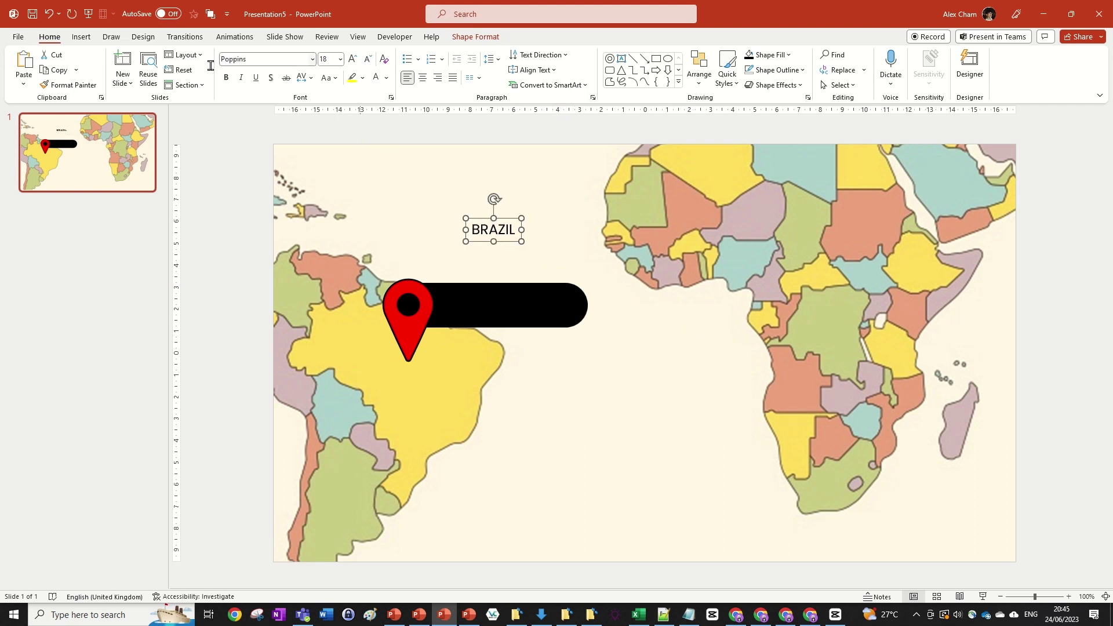
left_click(225, 82)
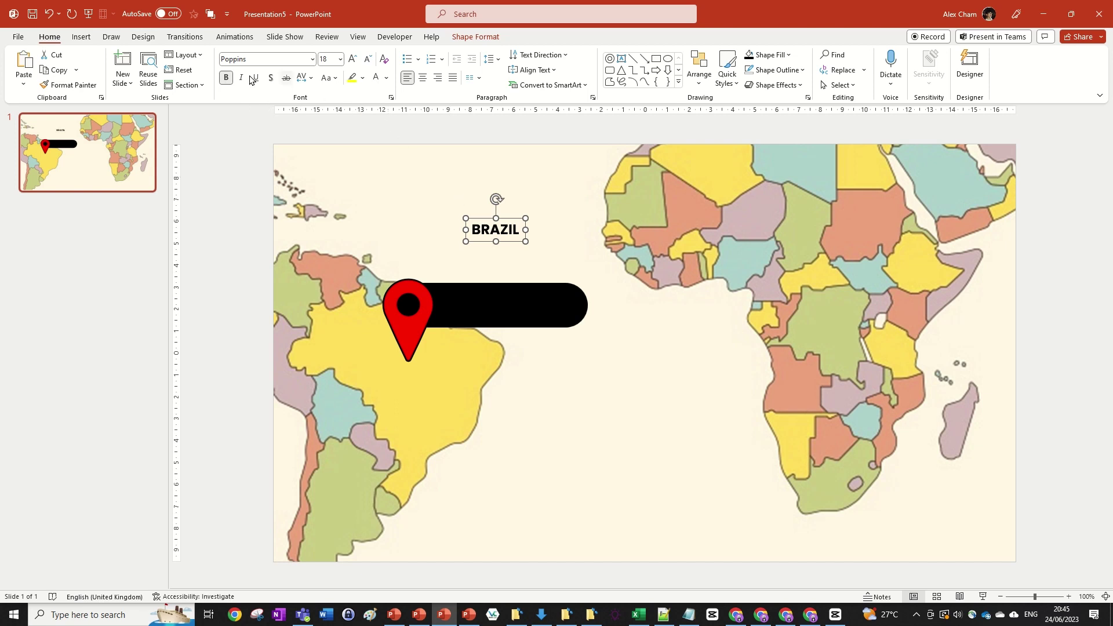
key("ctrl+i")
- Place the BRAZIL label on the black bar and make its text white
left_click_drag(510, 219, 510, 288)
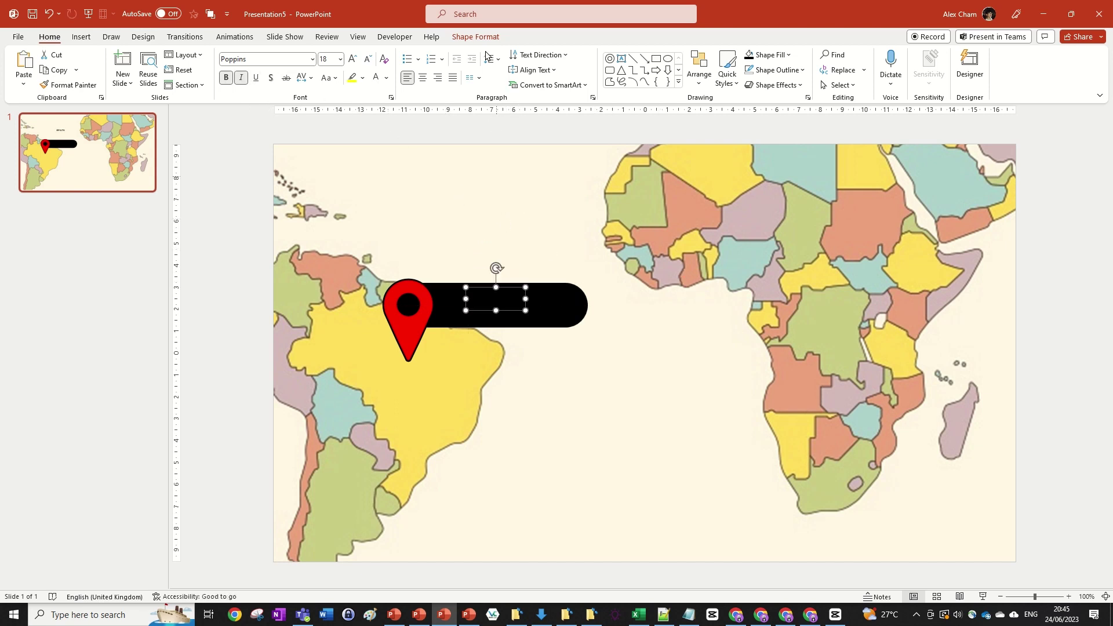
left_click(377, 79)
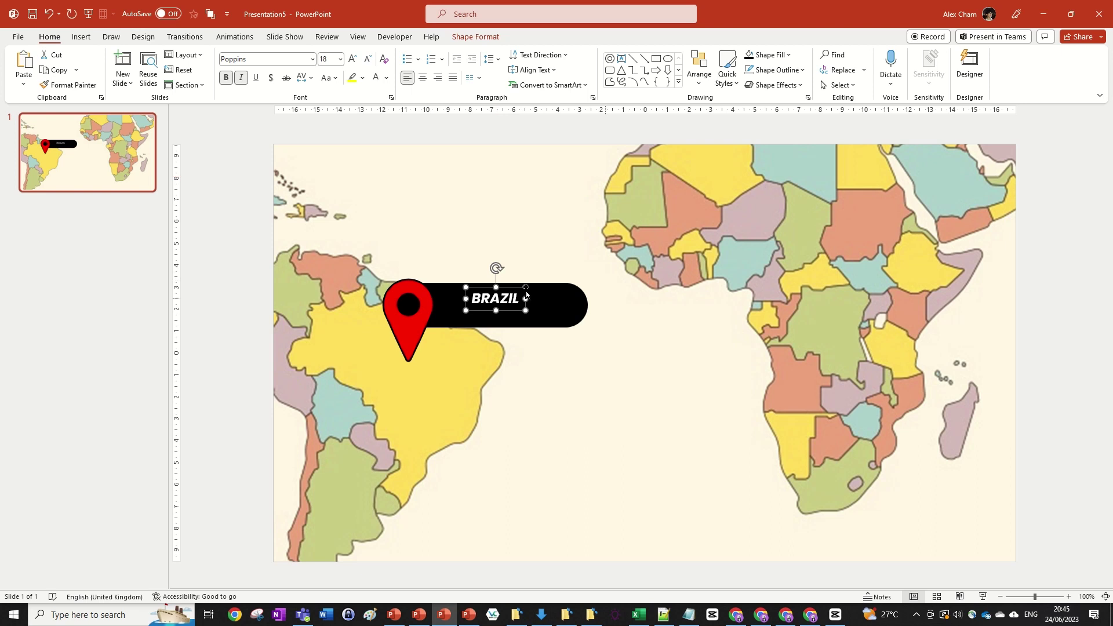
- Center the label's text horizontally, align it to the middle of its box, and line the box up with the bar's mid-height
left_click(423, 78)
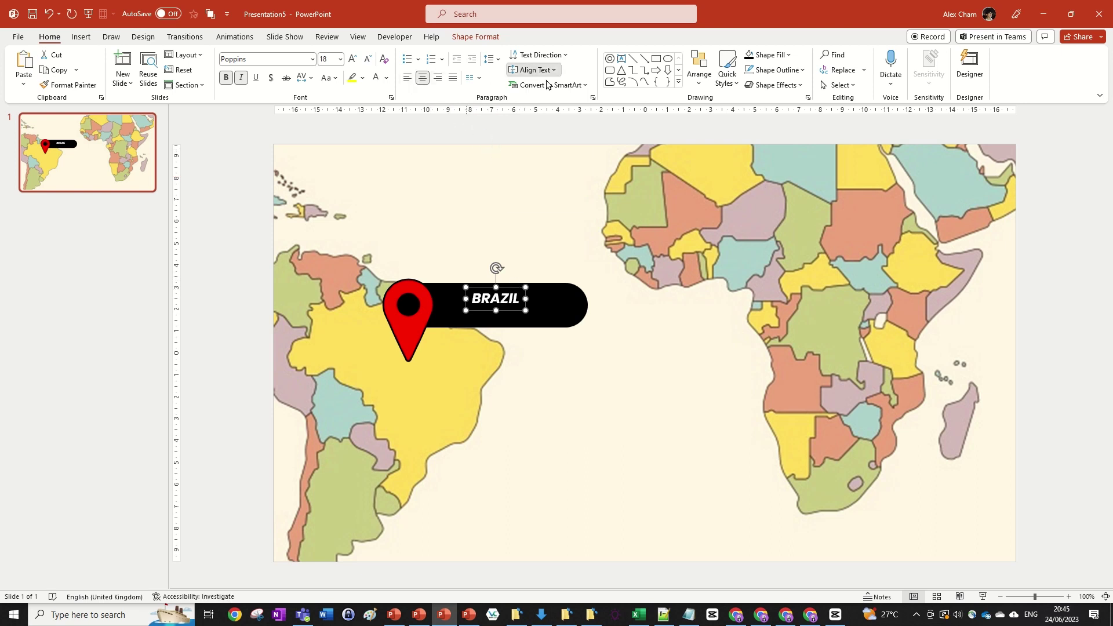
left_click(533, 70)
left_click(556, 155)
left_click(514, 292)
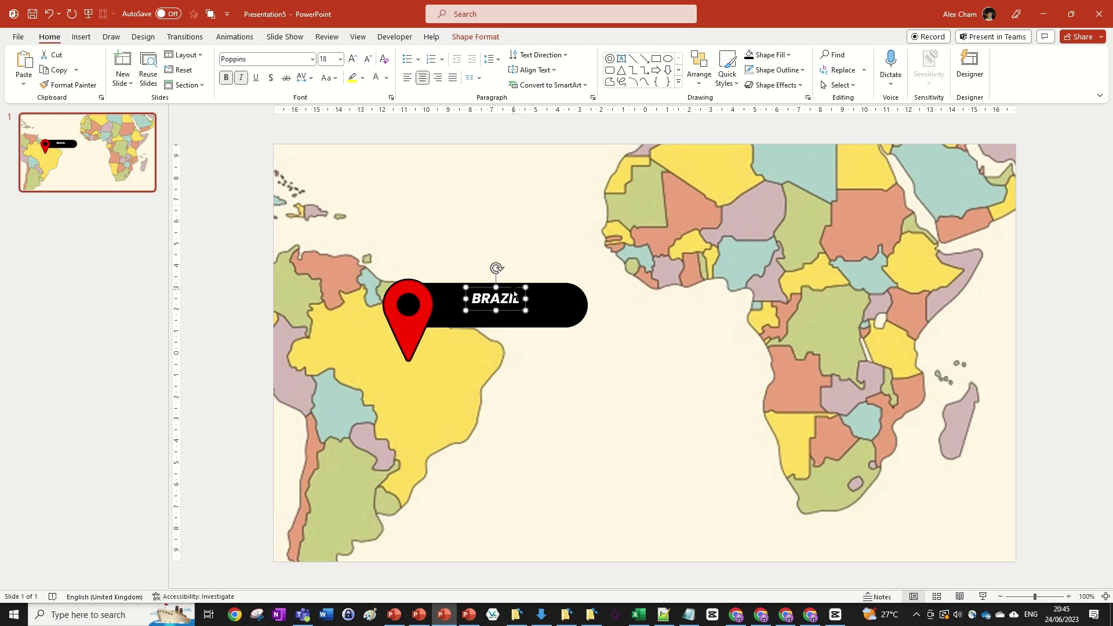
left_click_drag(513, 294, 513, 301)
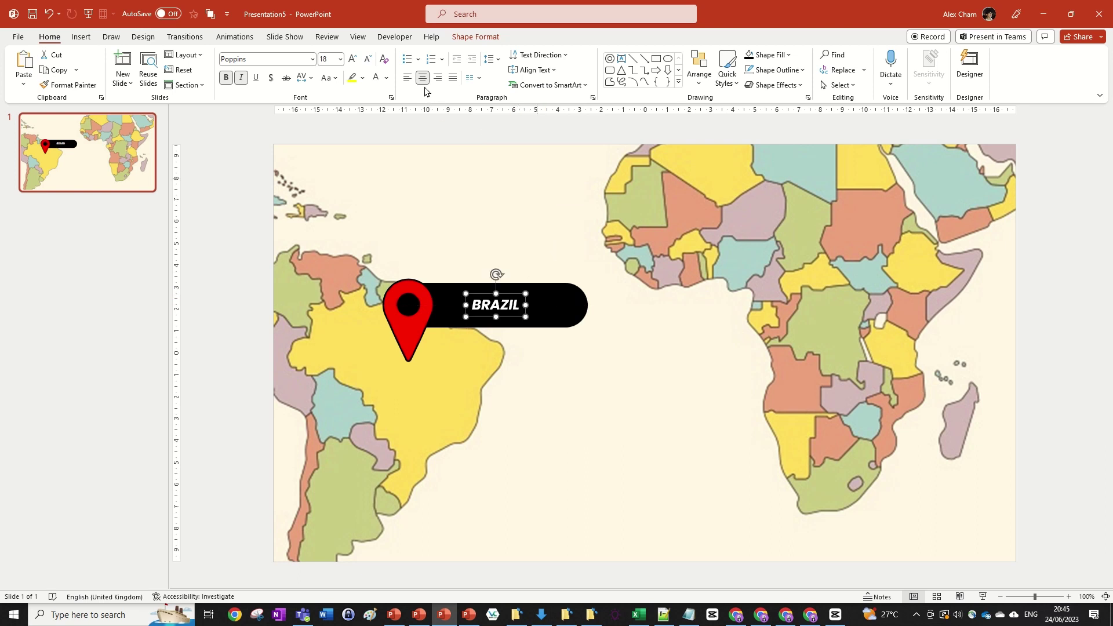
- Enlarge the BRAZIL label to 32 pt and shift it slightly toward the pin so it is centered on the bar
left_click(537, 71)
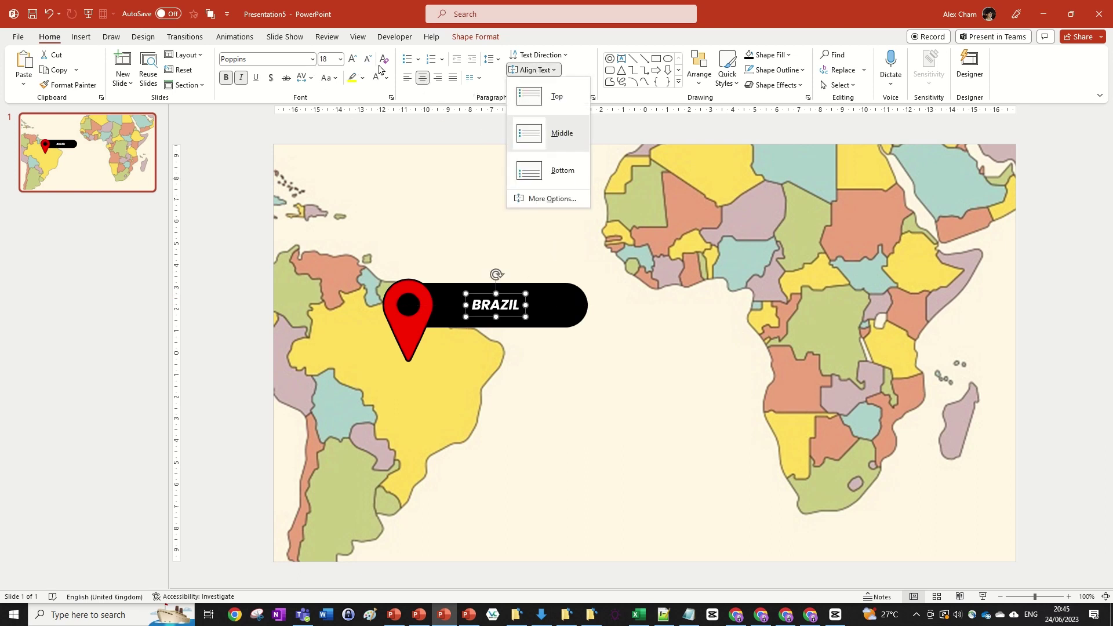
left_click(353, 63)
left_click(352, 62)
left_click(352, 63)
left_click(352, 62)
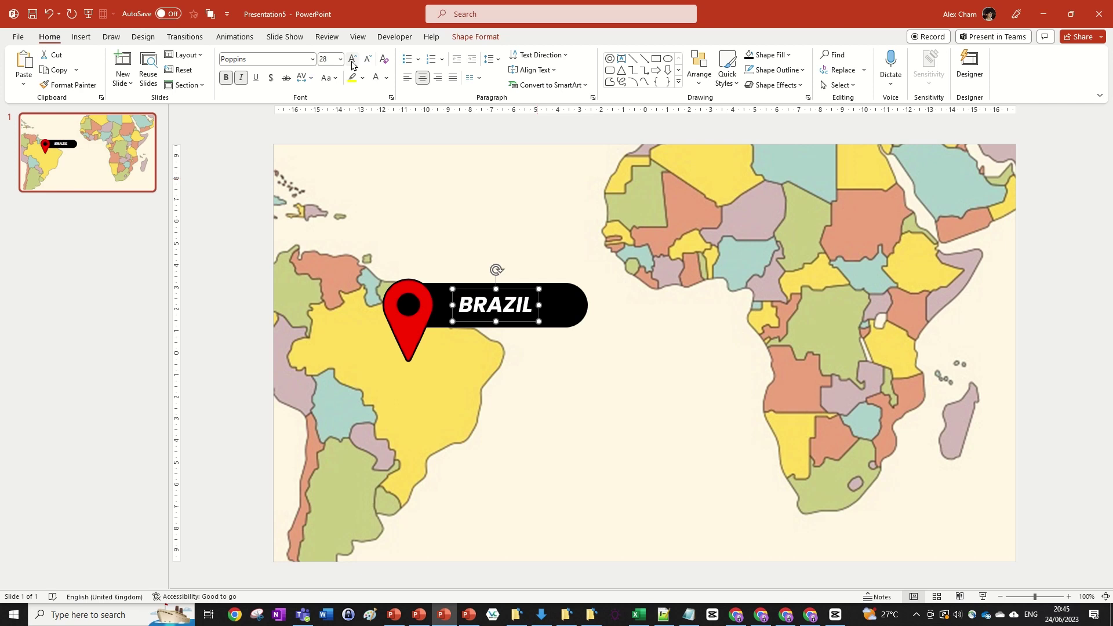
left_click(353, 62)
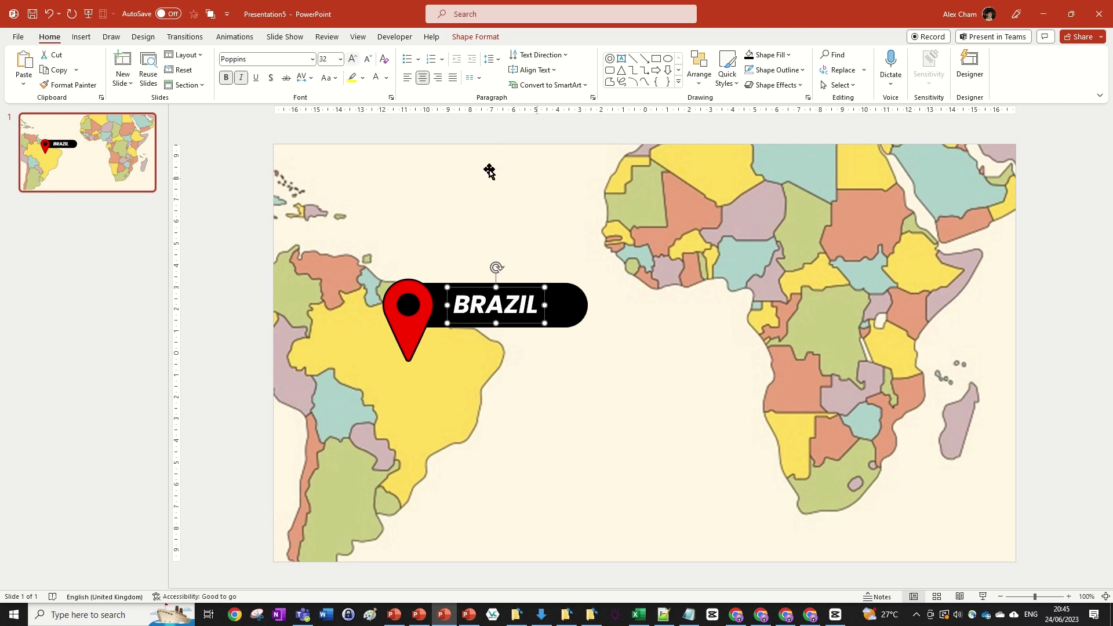
left_click_drag(520, 296, 513, 296)
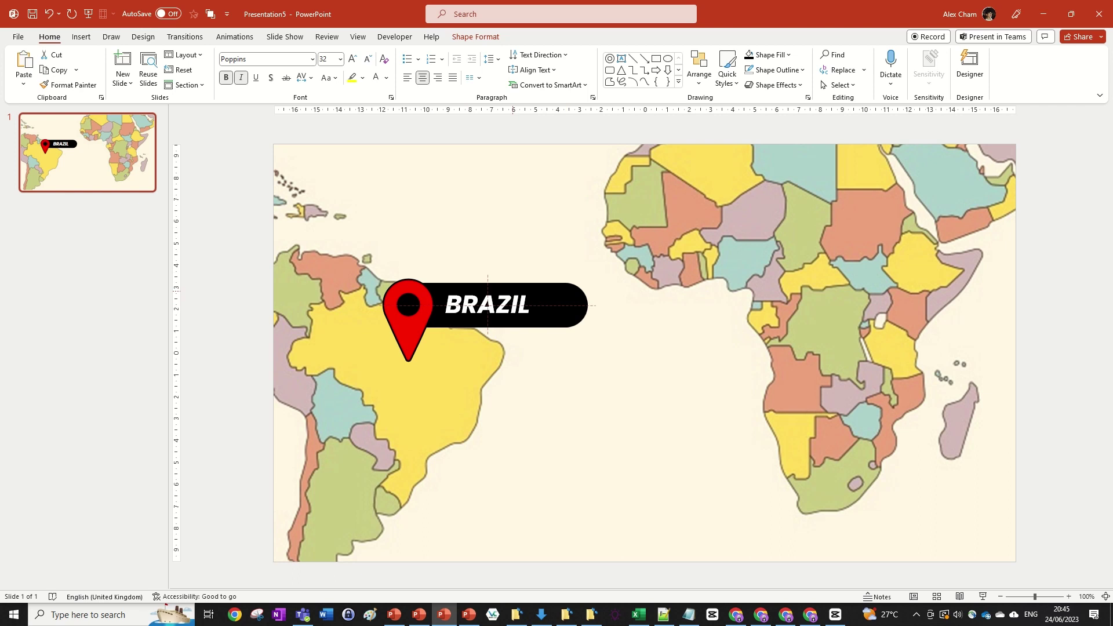
- Shorten the black bar to end just past the BRAZIL text, and nudge the label slightly closer to the pin
left_click(586, 306)
left_click_drag(587, 327, 550, 327)
left_click(502, 298)
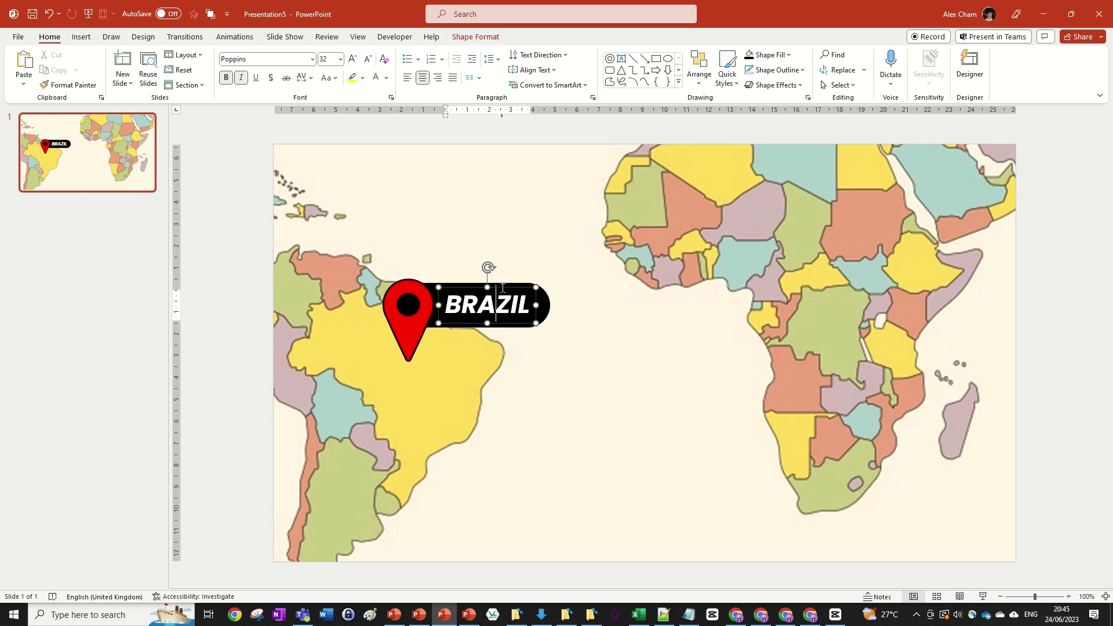
left_click_drag(502, 284, 499, 284)
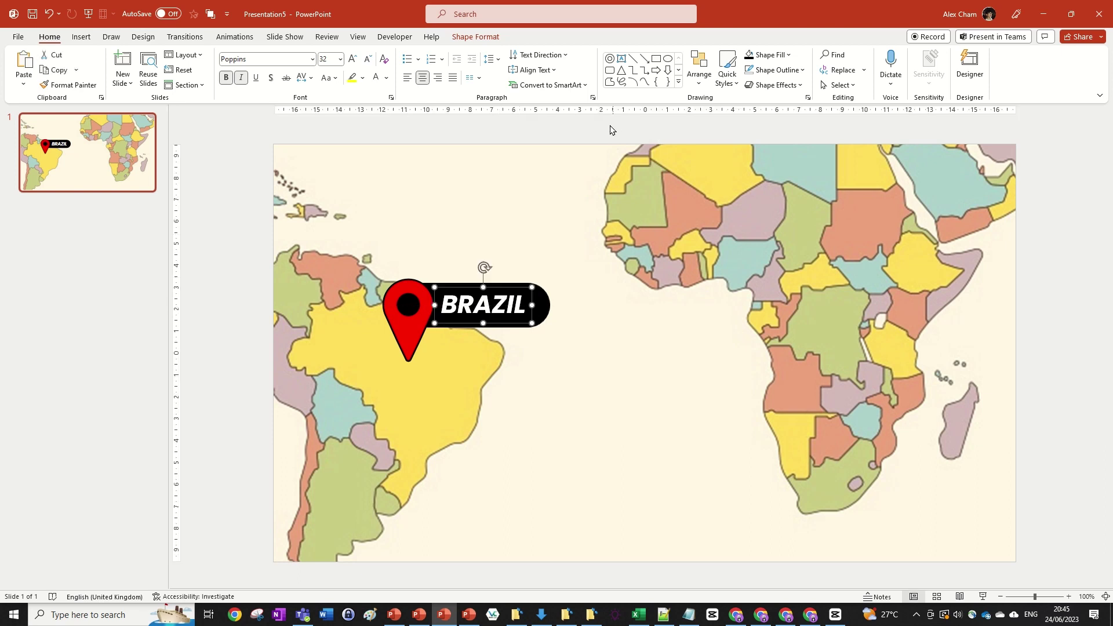
left_click(610, 128)
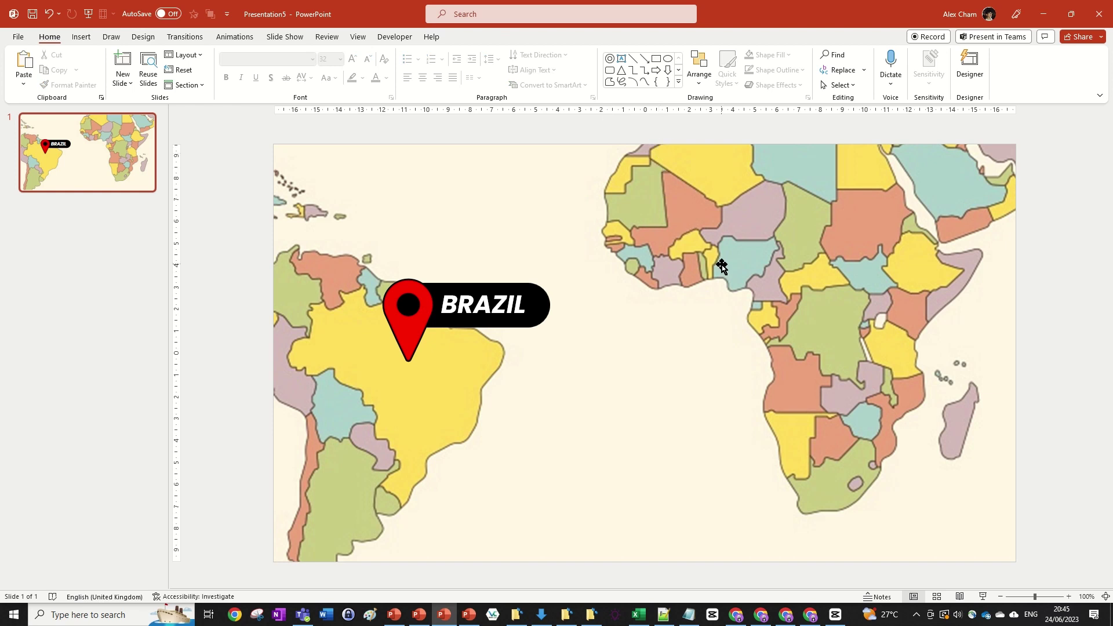
left_click(428, 315)
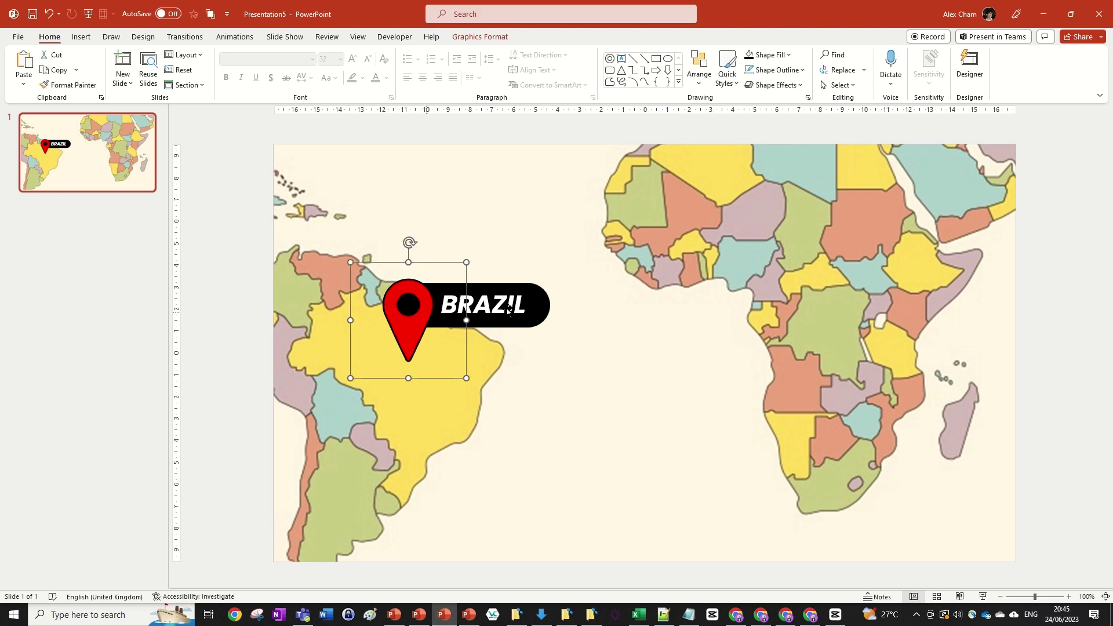
left_click(577, 138)
left_click(414, 336)
scroll(450, 365, "up", 10)
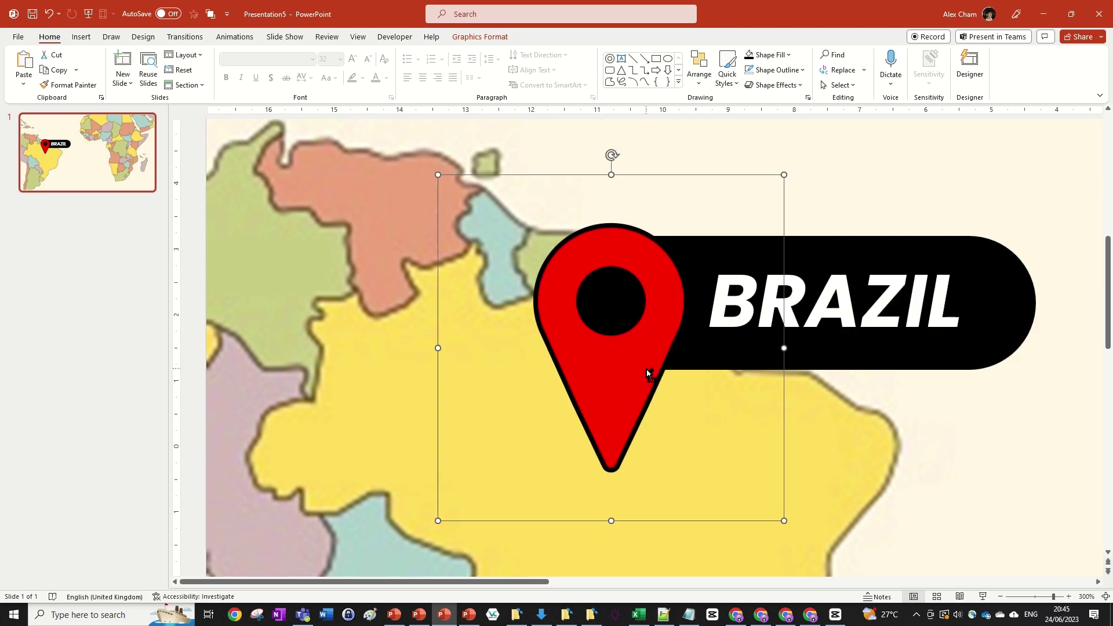
scroll(648, 373, "down", 10)
scroll(498, 315, "down", 1)
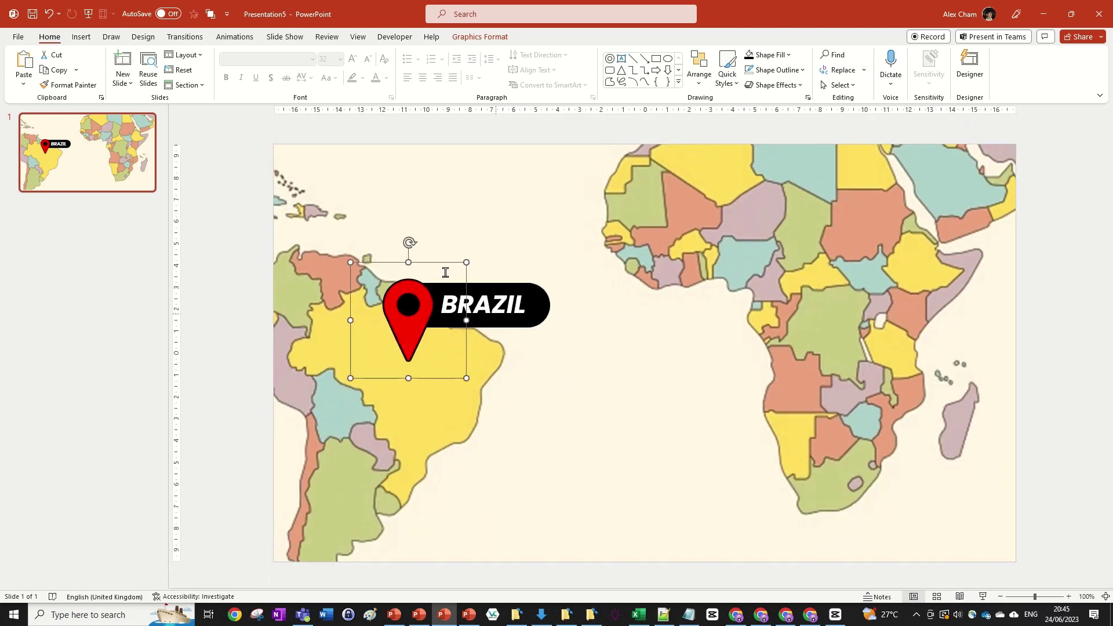
- Play the finished example of the pin animation as a slide show and return to editing
left_click(235, 37)
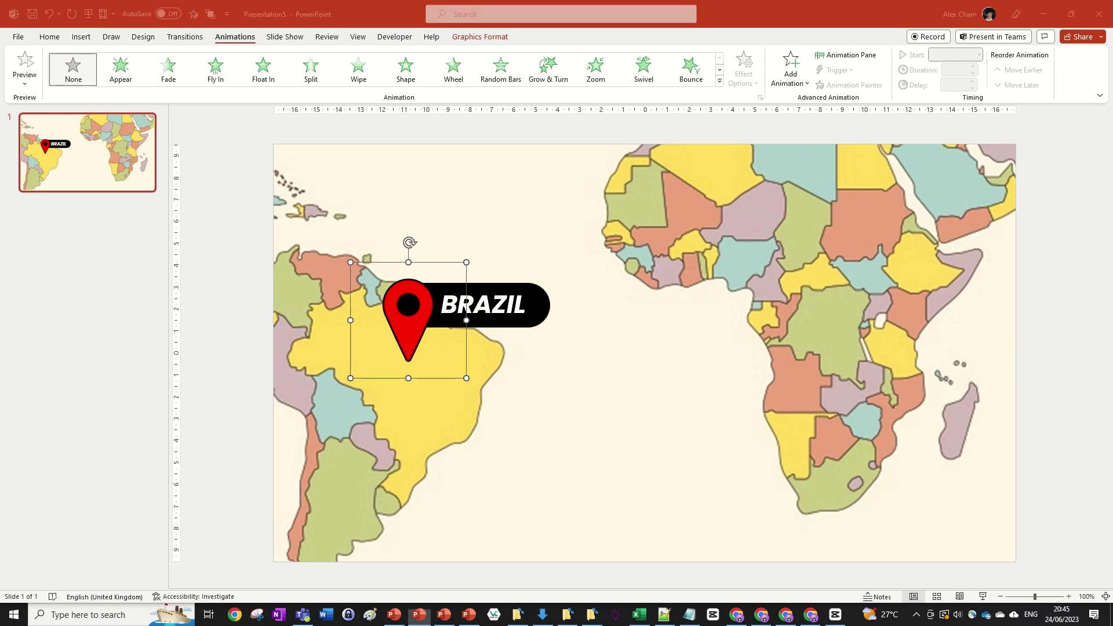
key("F5")
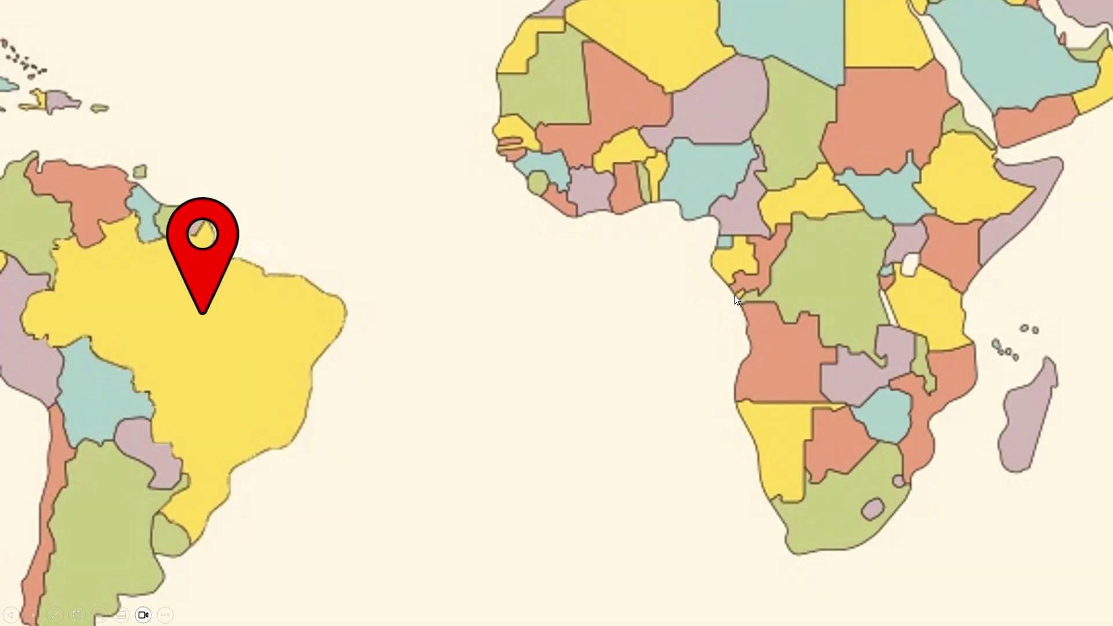
key("Escape")
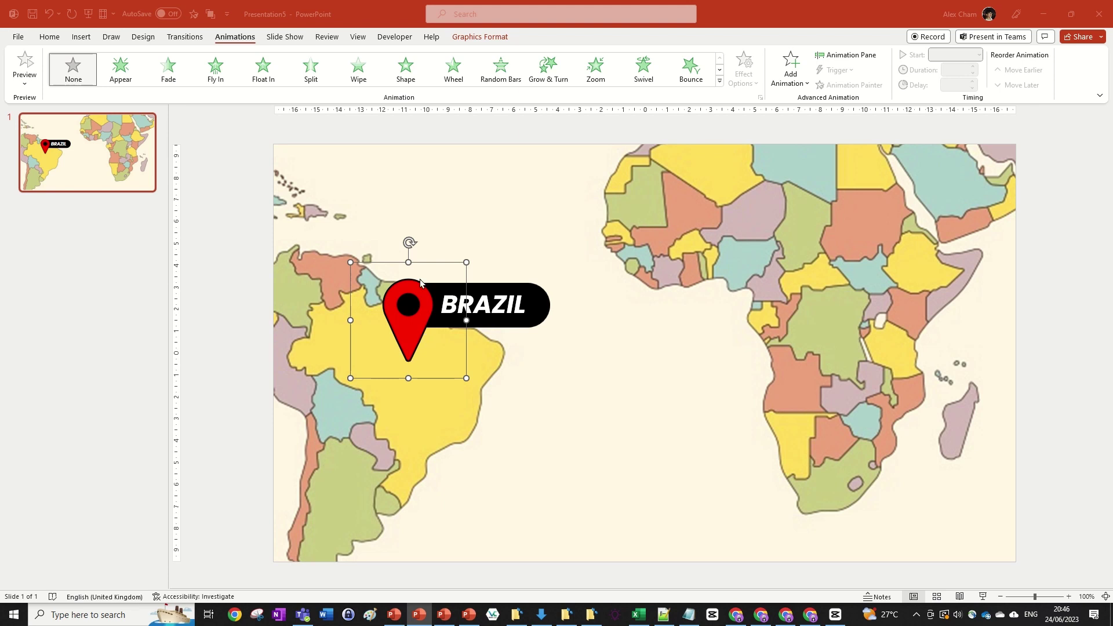
- Try rotating the pin graphic about its center, and undo the rotation
left_click_drag(408, 243, 485, 384)
key("ctrl+z")
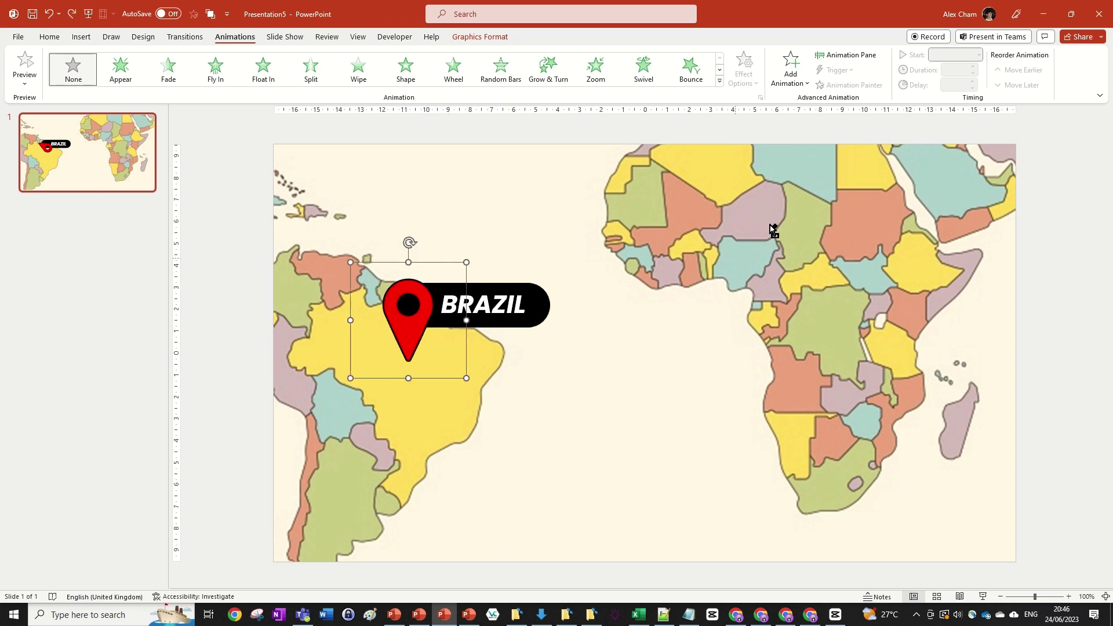
- Preview the Spinner entrance effect on the pin graphic and discard it
left_click(719, 80)
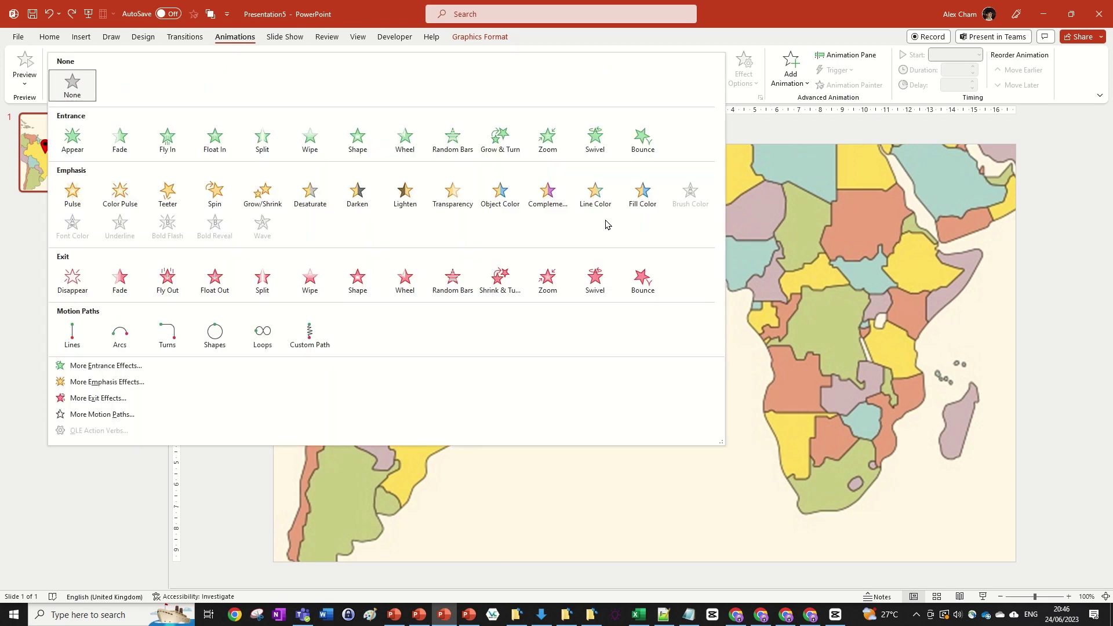
left_click(172, 370)
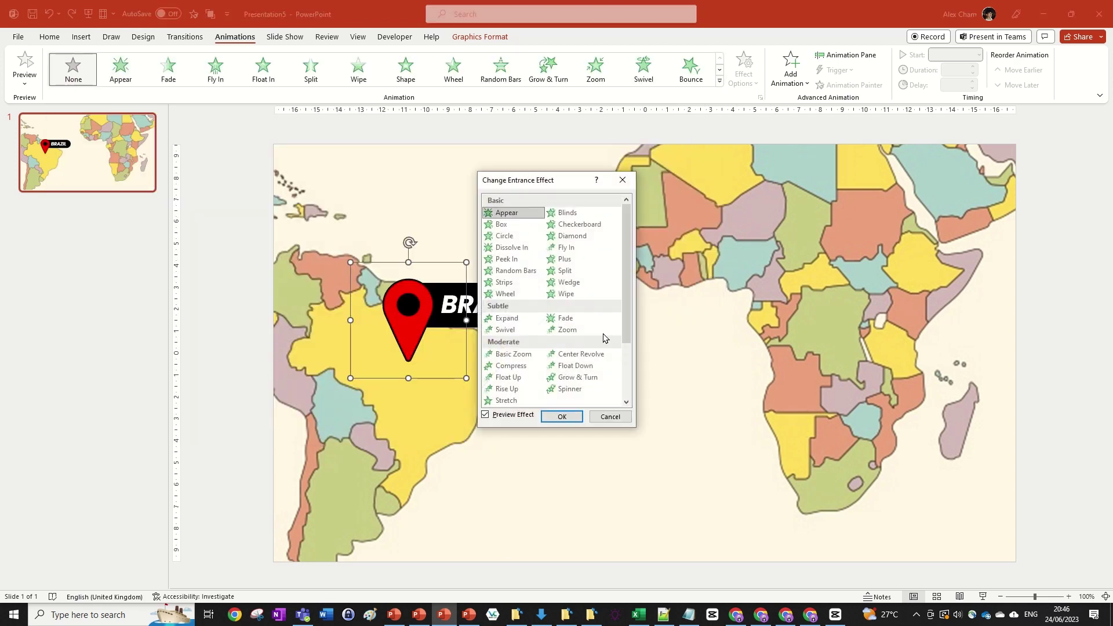
left_click(561, 390)
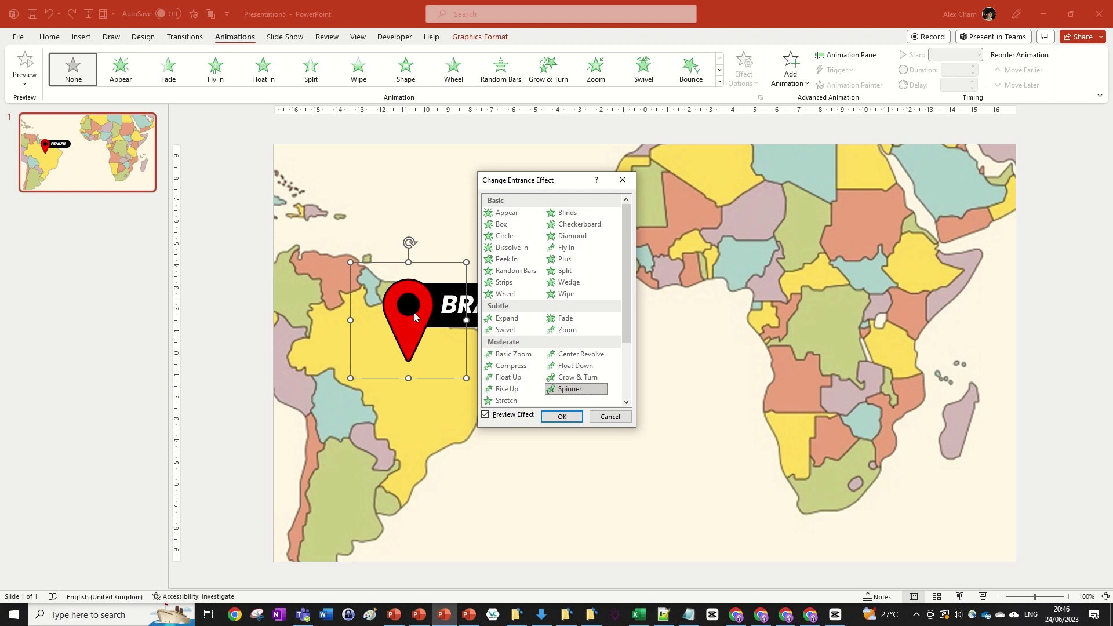
left_click(609, 416)
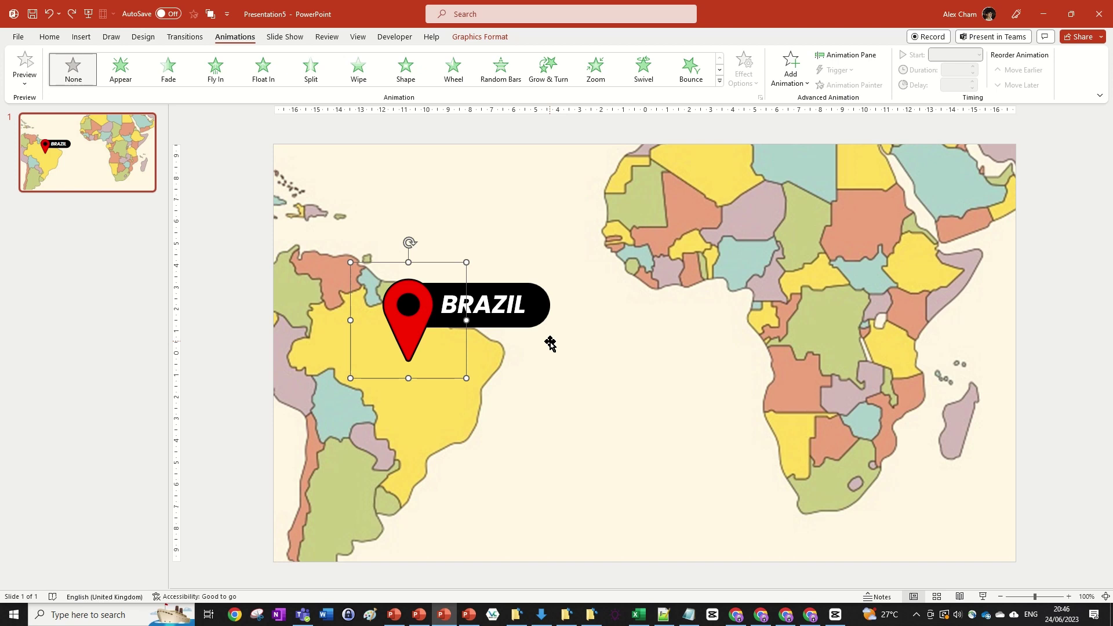
left_click(499, 142)
left_click(414, 326)
left_click(475, 132)
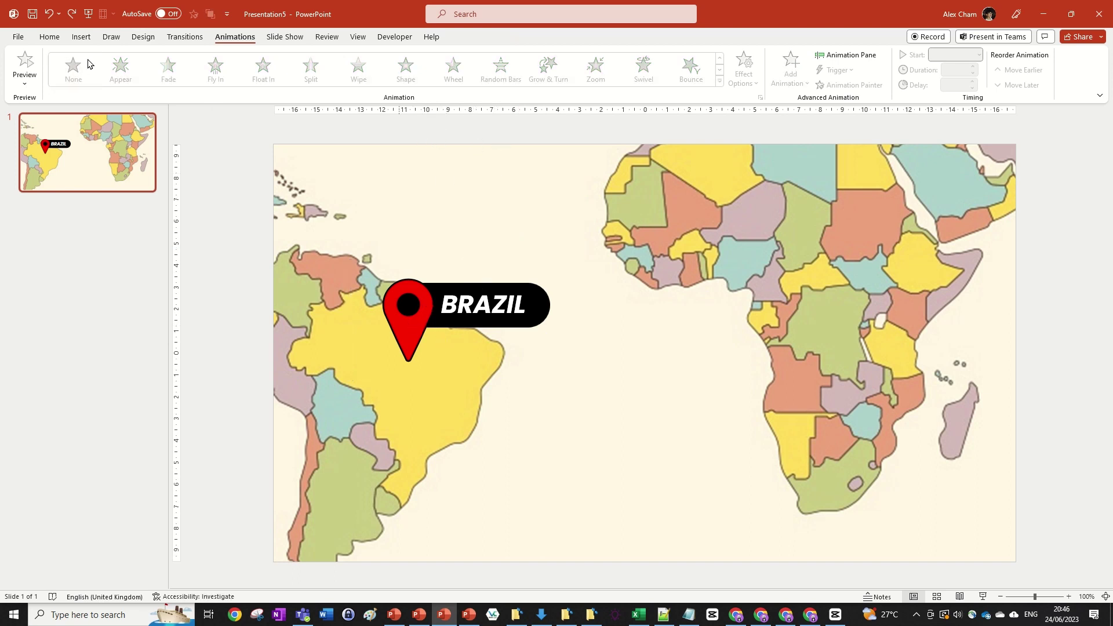
- Place two 2.54 cm circles side by side in the ocean off Africa, group them, and try rotating the group
left_click(50, 37)
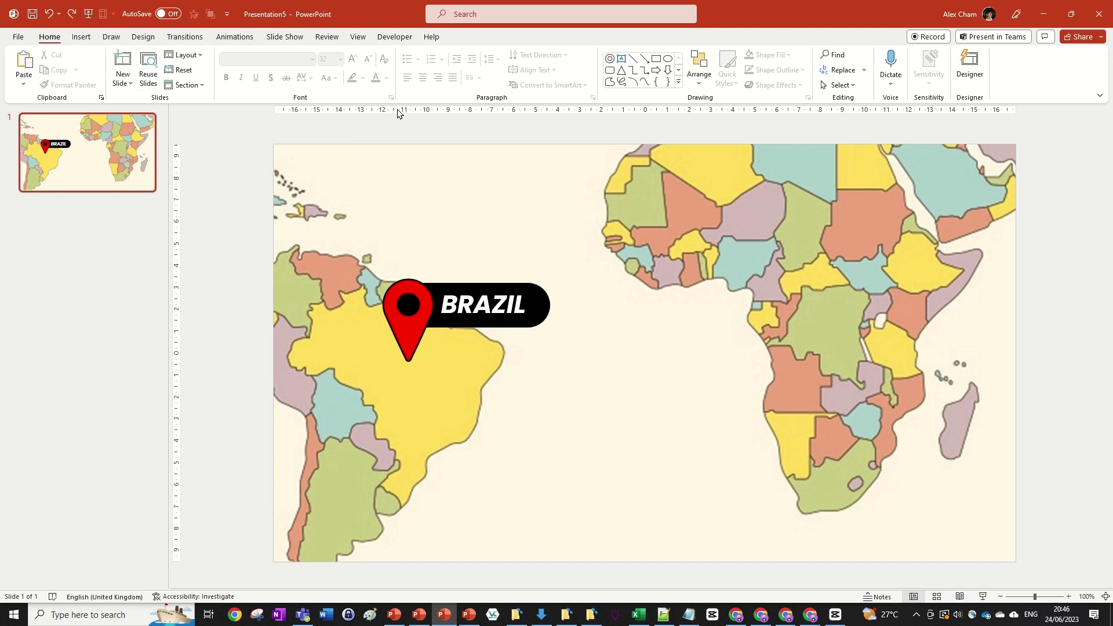
left_click(673, 60)
left_click(613, 303)
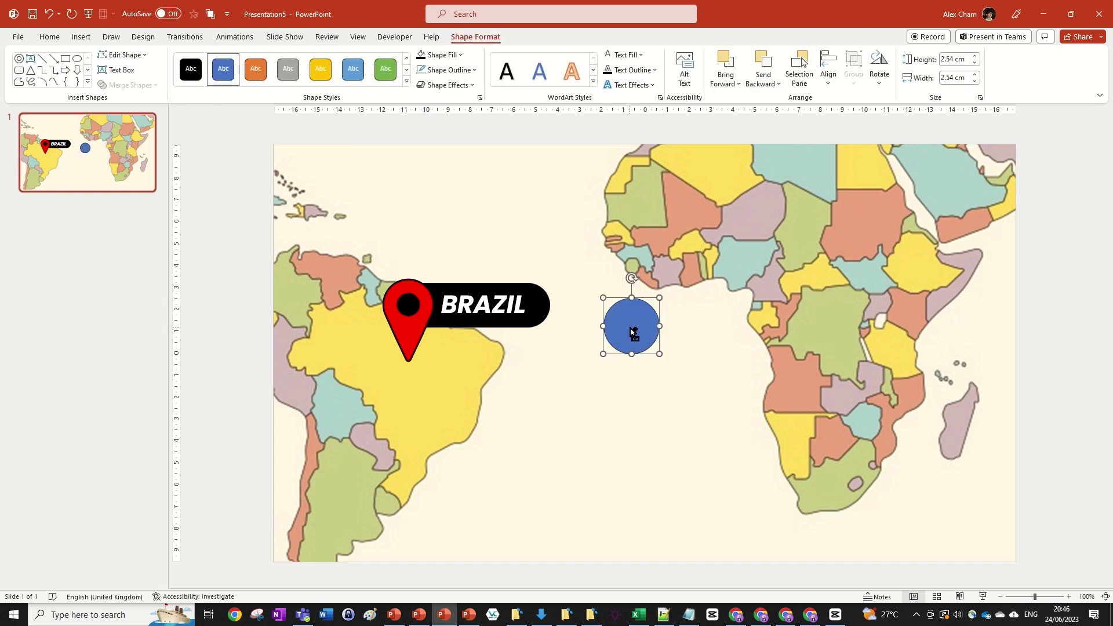
left_click_drag(633, 333, 762, 343)
left_click(636, 321, "shift")
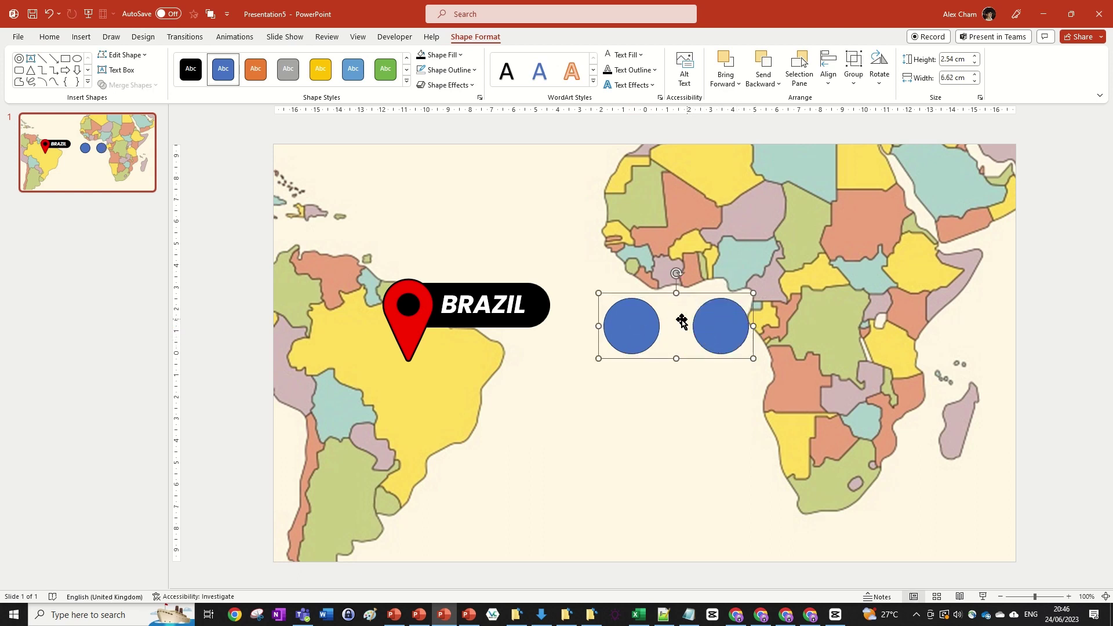
left_click_drag(677, 273, 788, 266)
key("ctrl+z")
- Enlarge the circle nearer Africa about its center to about 10.8 cm, and delete the circle group
left_click(751, 350)
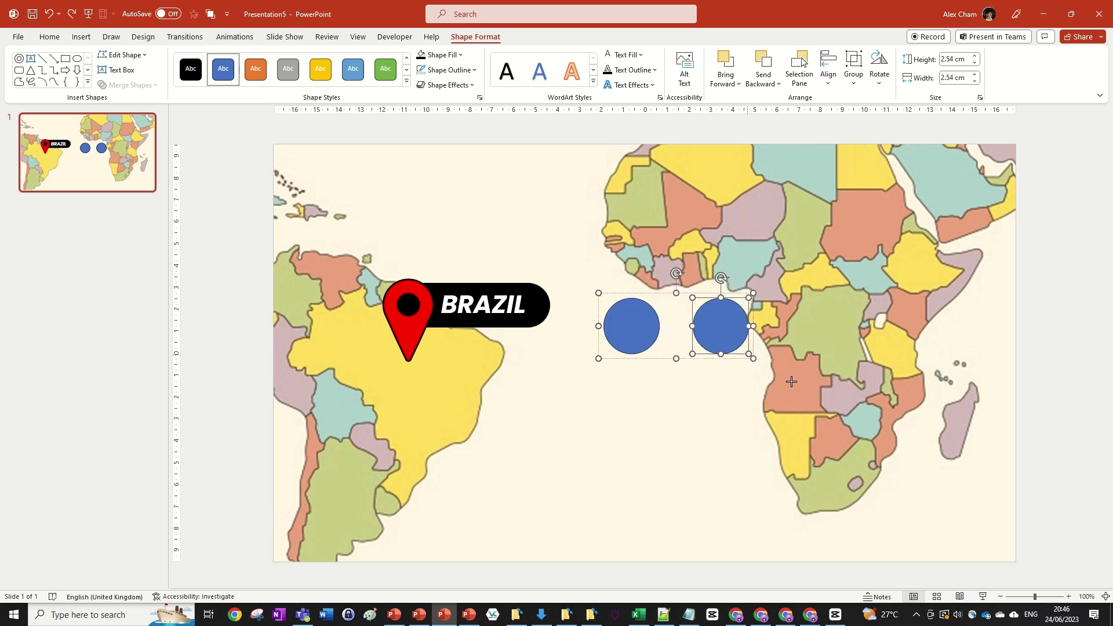
left_click_drag(749, 353, 839, 445)
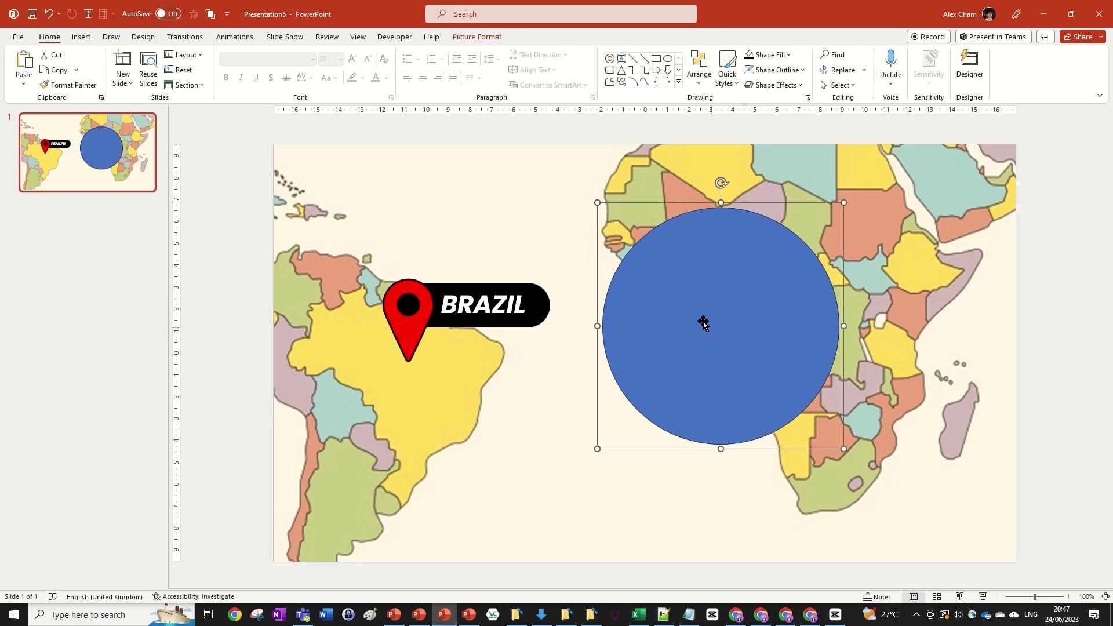
left_click(714, 318)
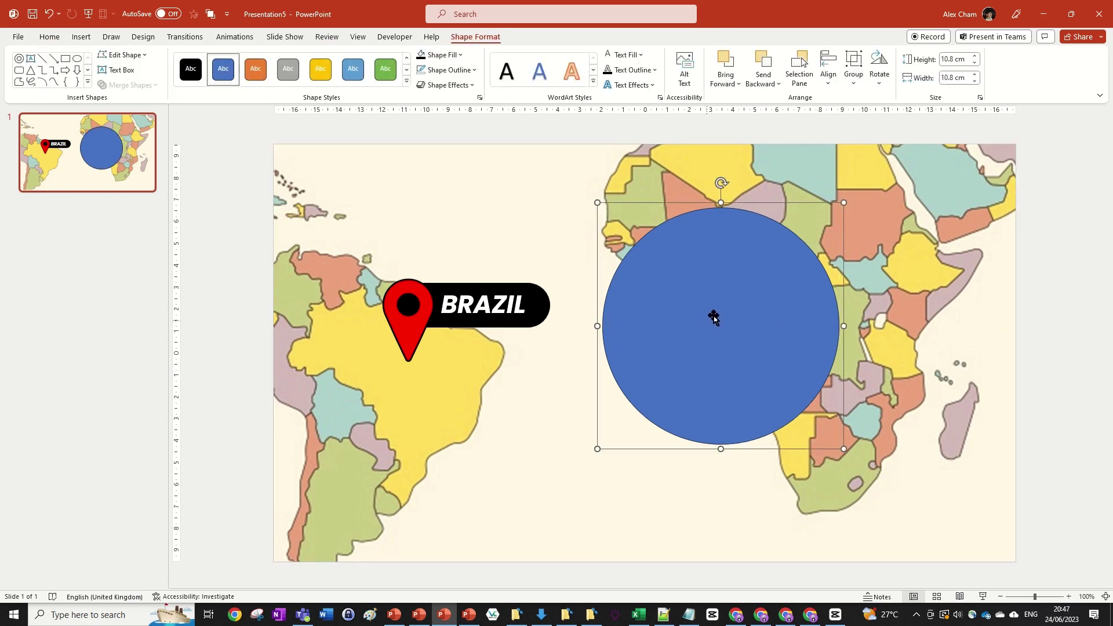
key("Delete")
- Center a circle about 0.73 cm wide on the pin's tip over Brazil, and delete the spare copy below it
left_click(668, 58)
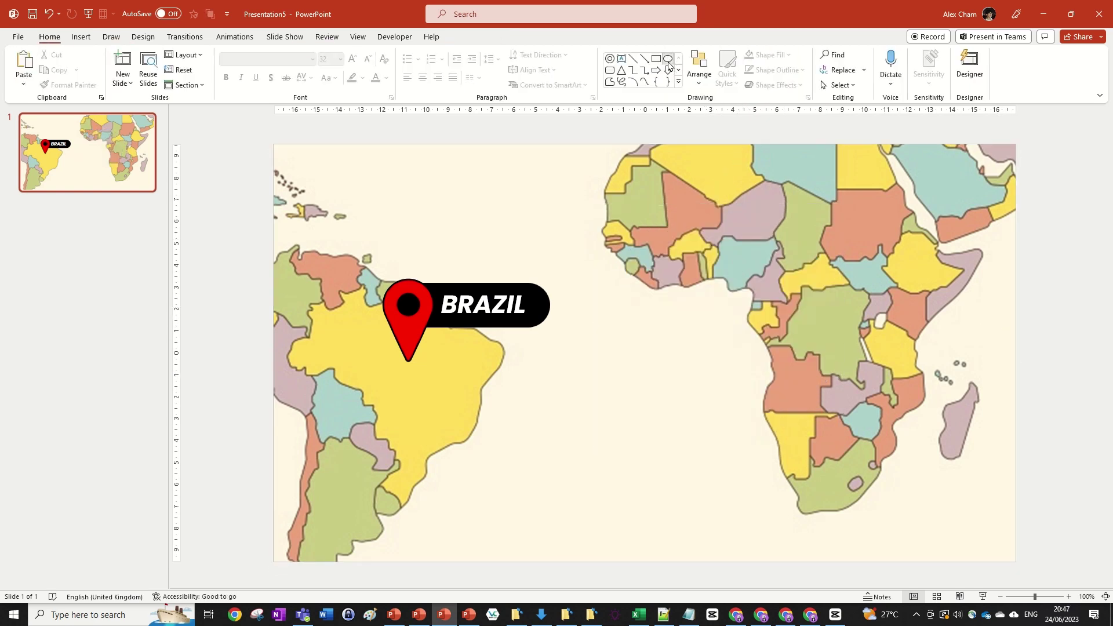
left_click(401, 353)
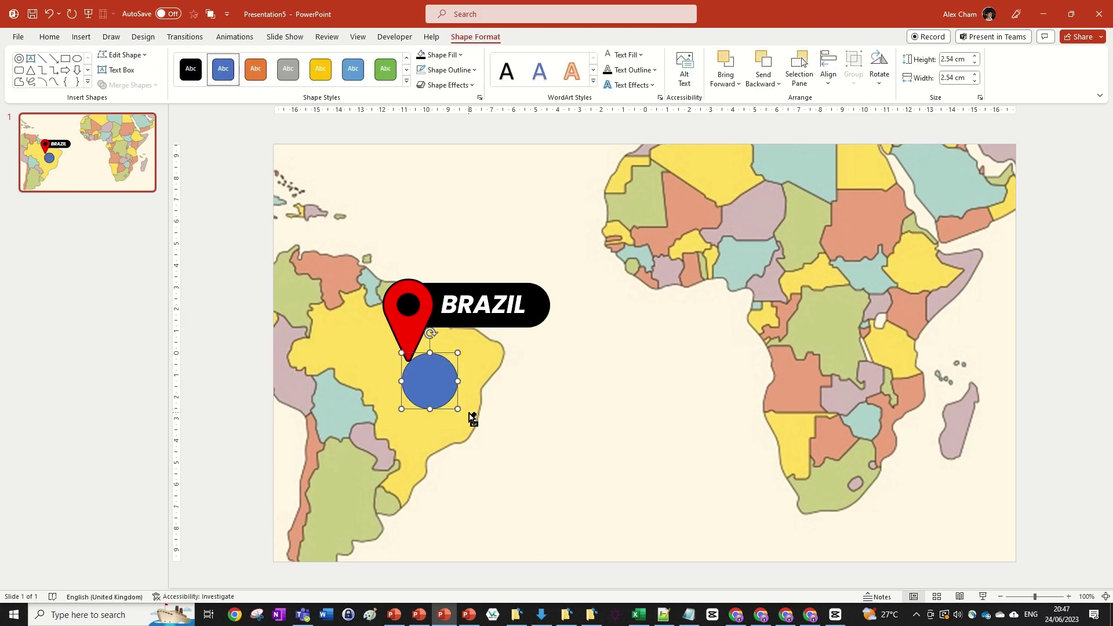
scroll(470, 416, "up", 5)
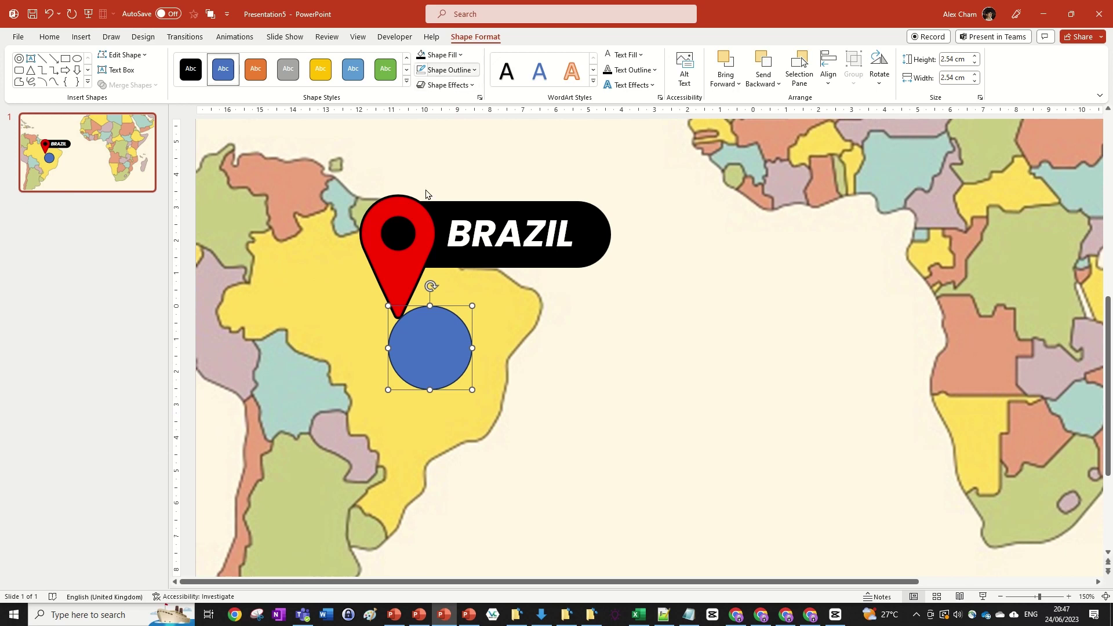
left_click_drag(432, 345, 429, 371)
scroll(494, 402, "up", 15)
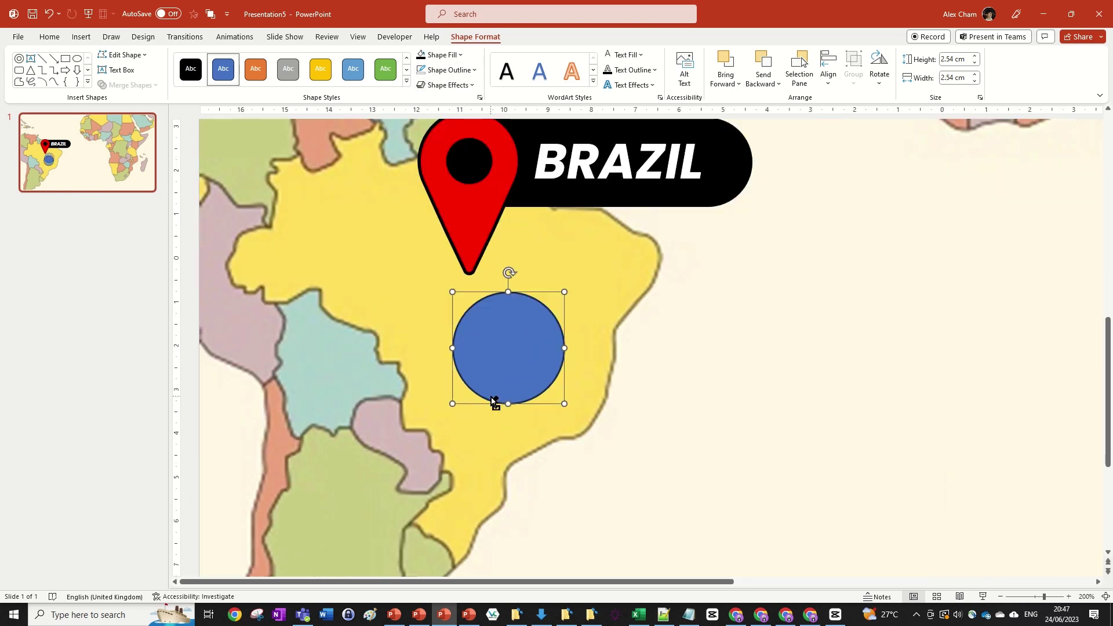
left_click_drag(725, 264, 587, 242)
scroll(626, 278, "up", 10)
left_click(651, 561)
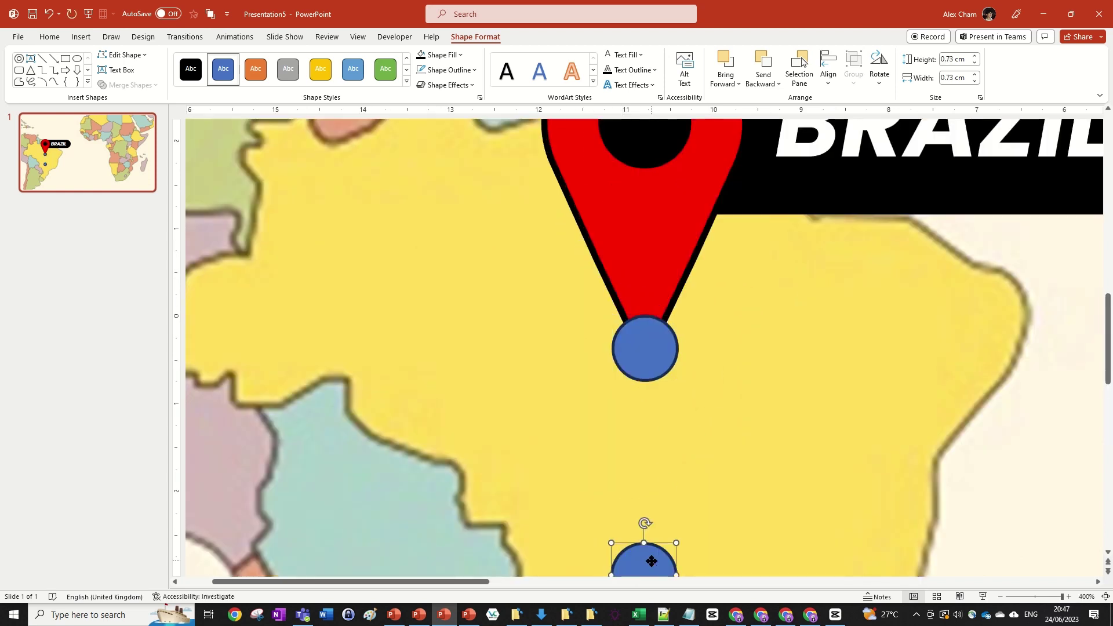
key("Delete")
- Enlarge the circle on the pin's tip about its center to about 12.8 cm, and remove its fill and outline
left_click(643, 365)
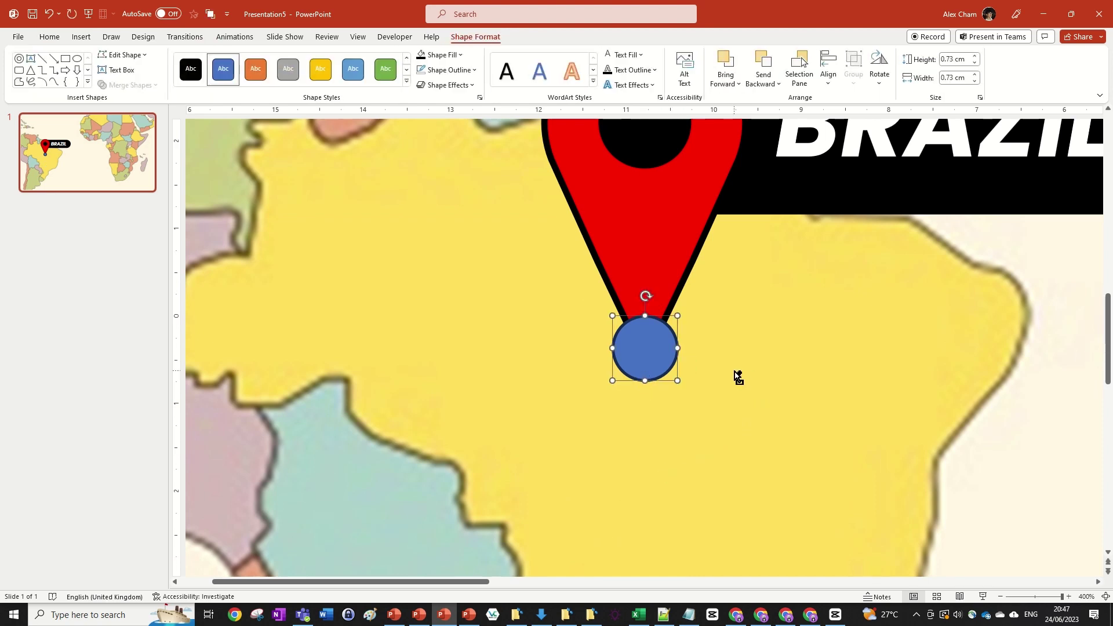
scroll(738, 377, "down", 10)
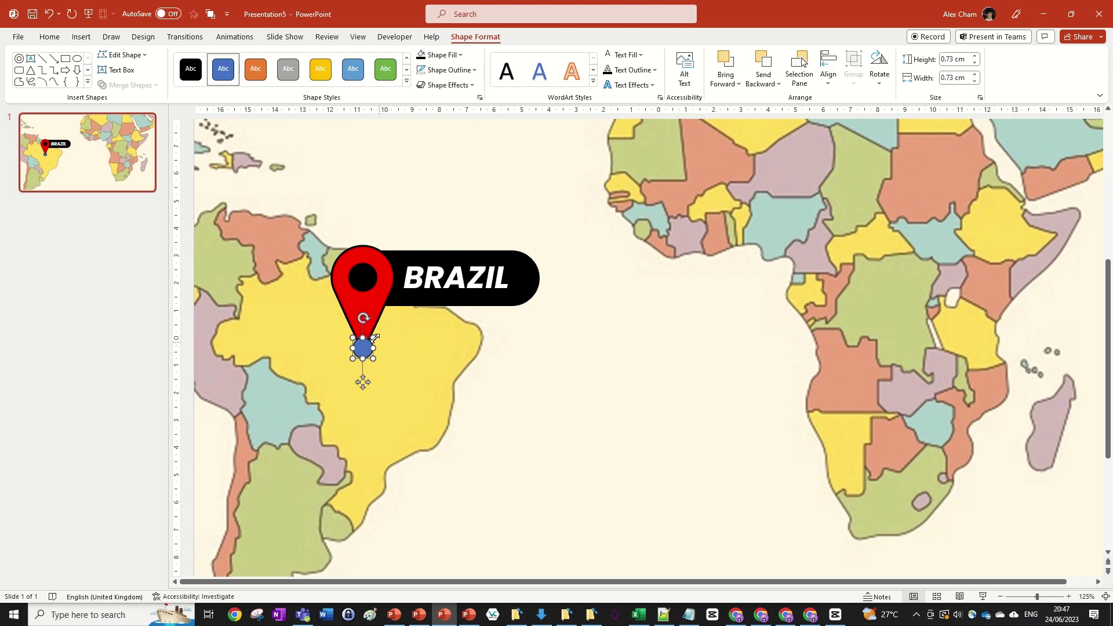
left_click_drag(372, 338, 525, 177)
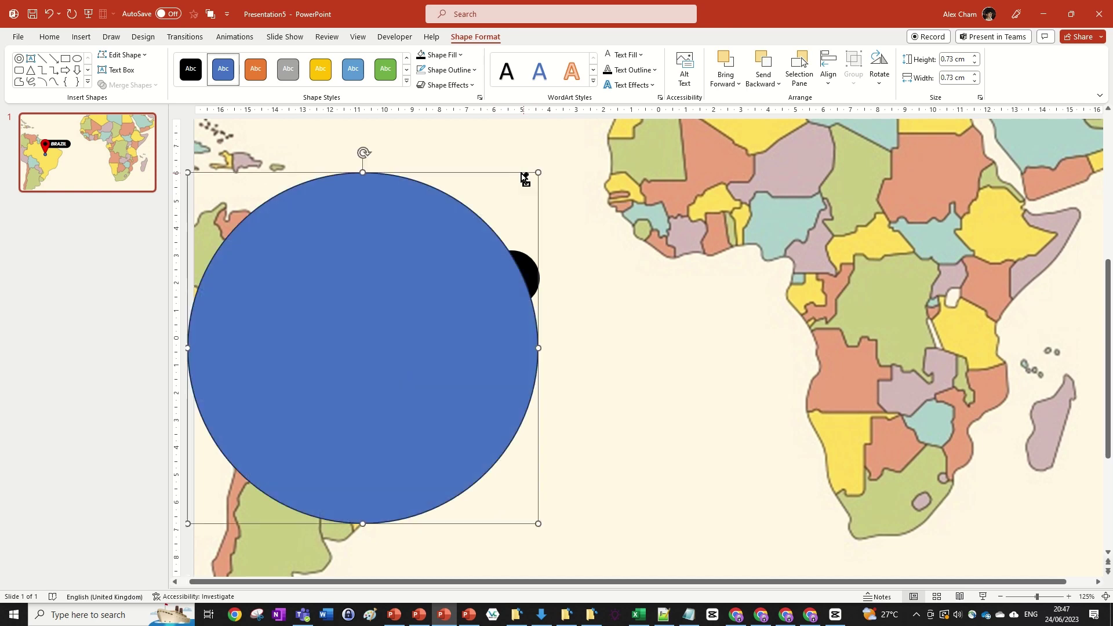
left_click(449, 54)
left_click(456, 184)
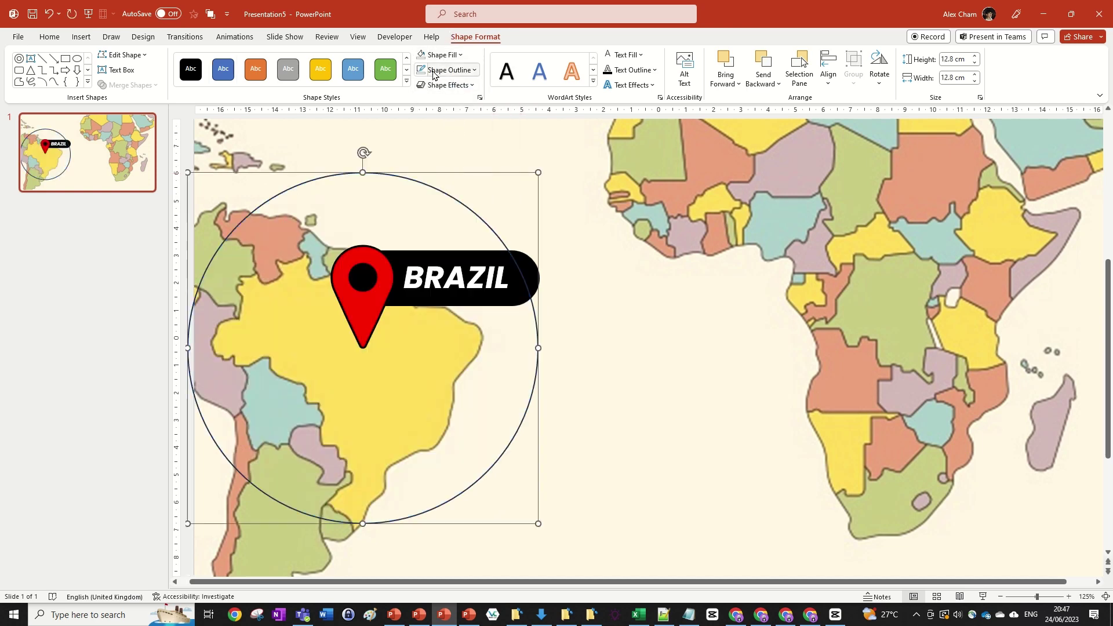
left_click(424, 73)
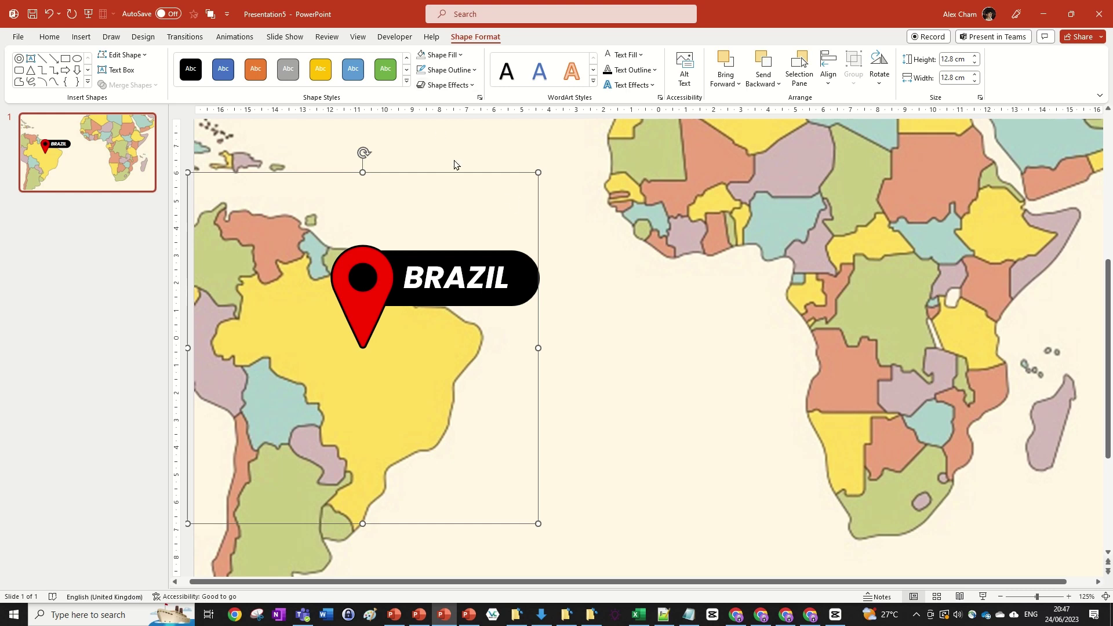
- Group the invisible circle with the pin graphic, and try rotating the group about the pin's tip
left_click(362, 290, "shift")
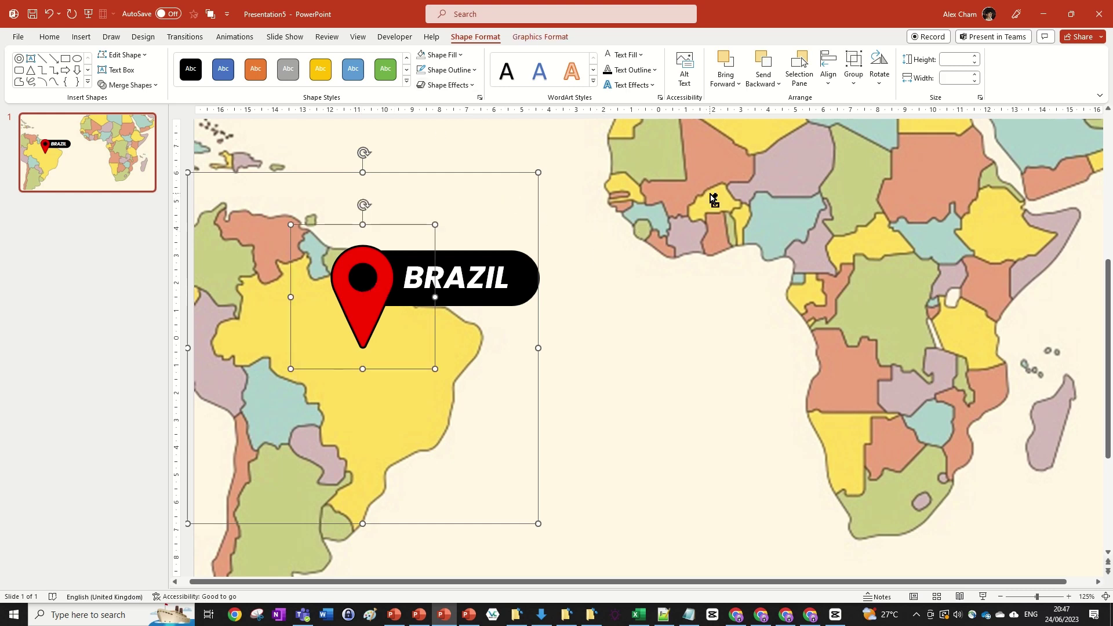
key("ctrl+g")
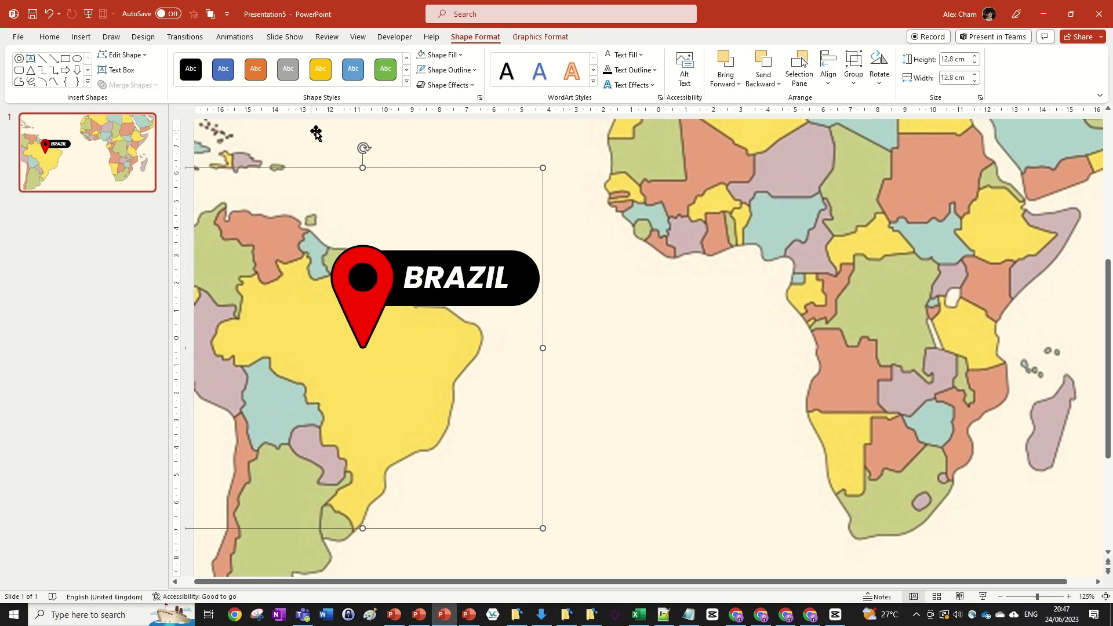
left_click_drag(366, 149, 524, 303)
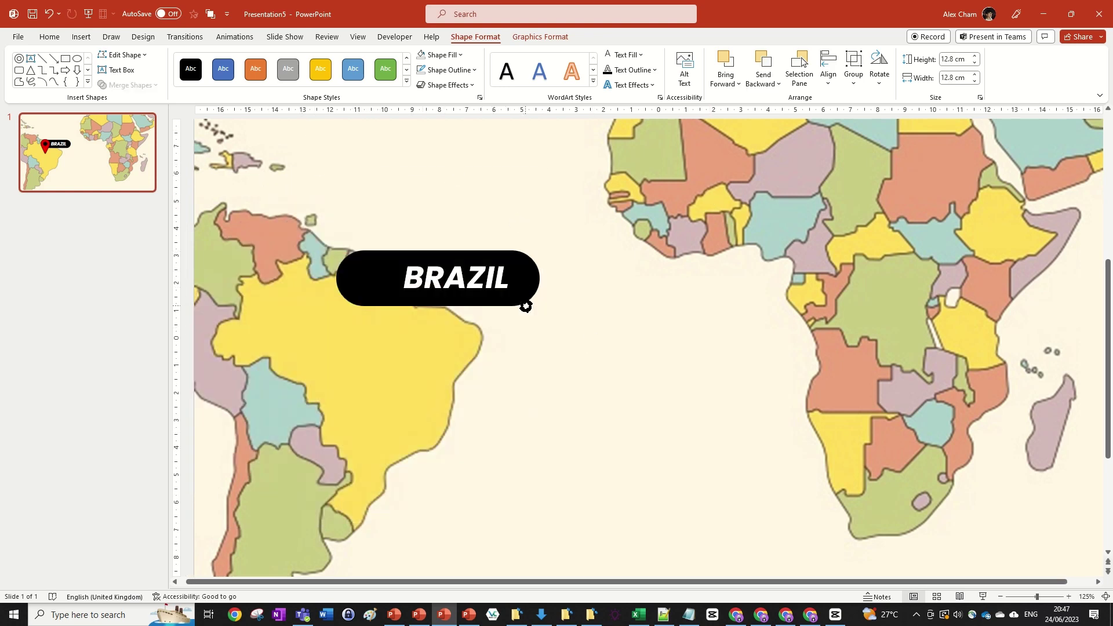
- Apply the Spinner entrance effect to the group of the pin and invisible circle
left_click(235, 37)
left_click(719, 85)
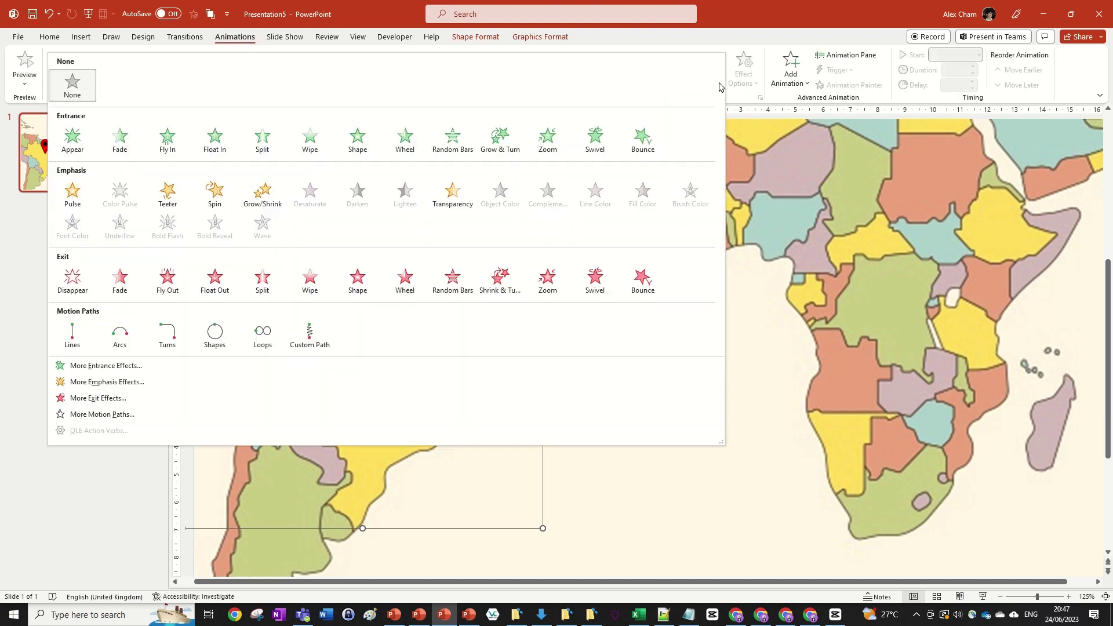
left_click(99, 365)
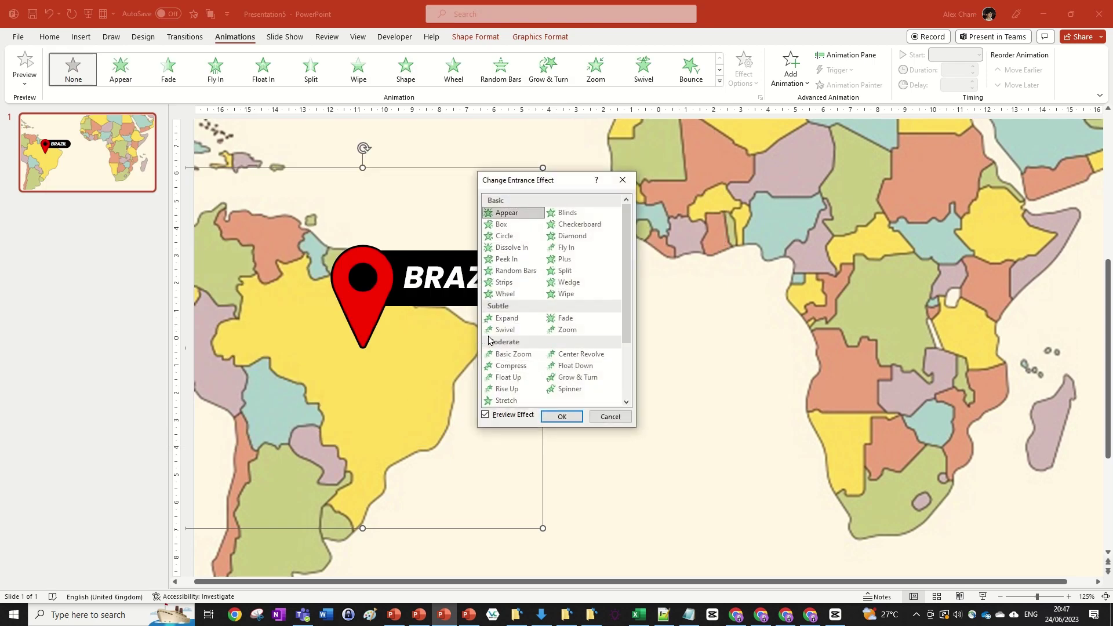
left_click(565, 391)
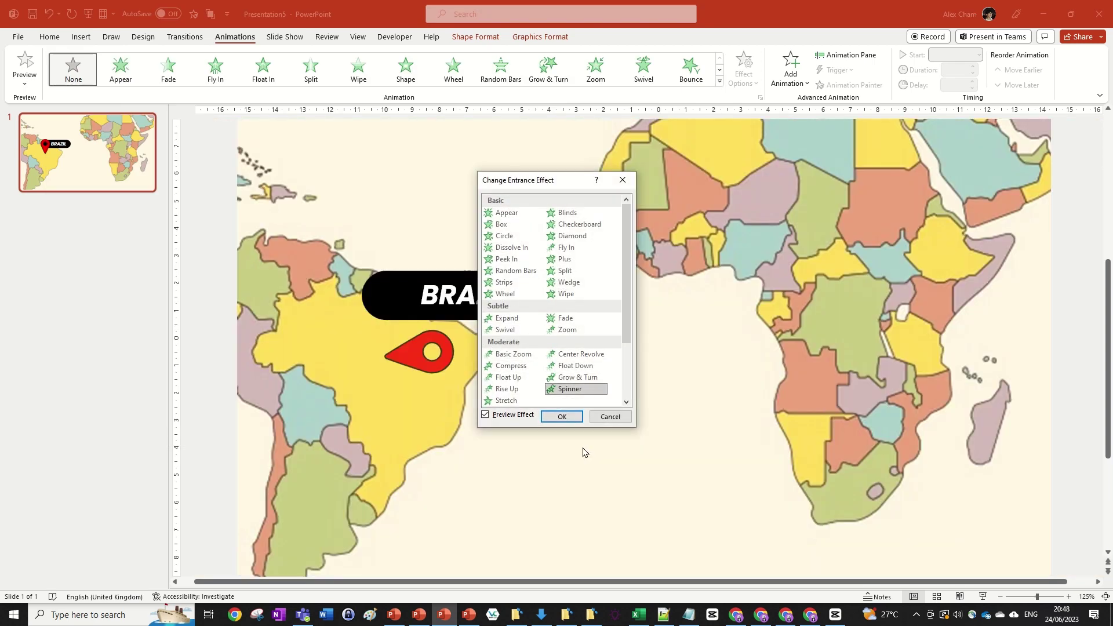
left_click(557, 416)
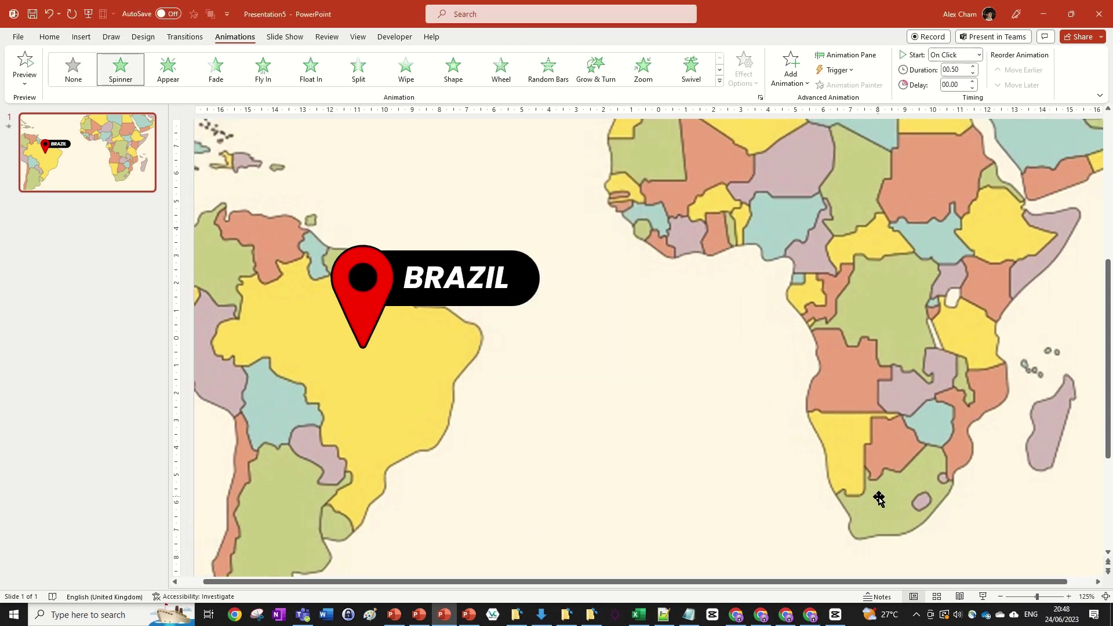
scroll(649, 367, "down", 2, "ctrl")
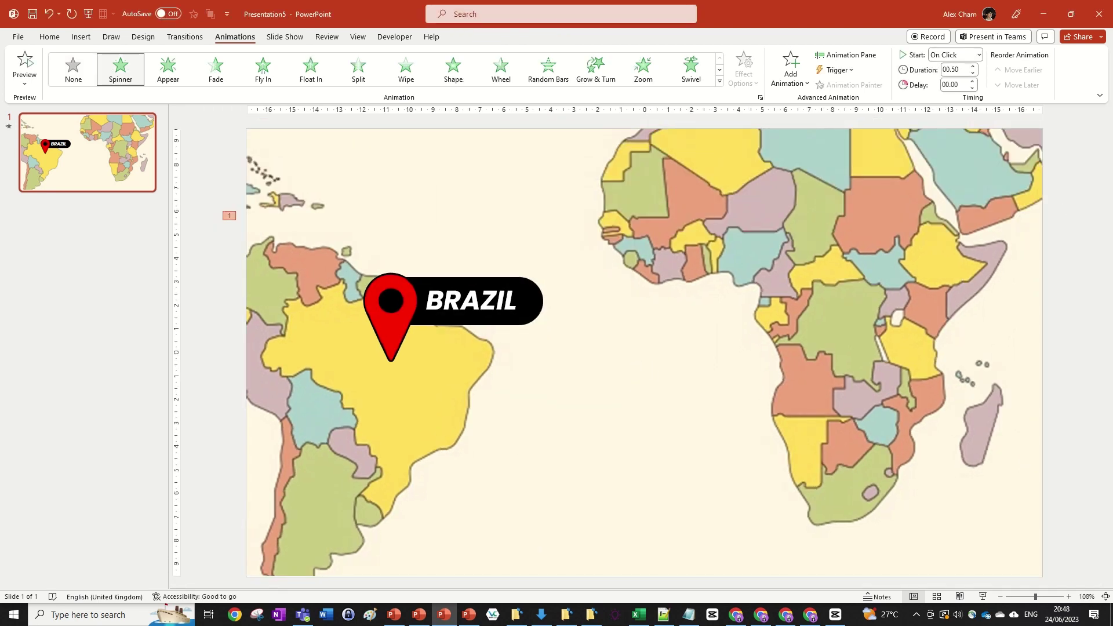
- Replay the pin animation in the finished example's slide show and return to the working presentation
key("alt+Tab")
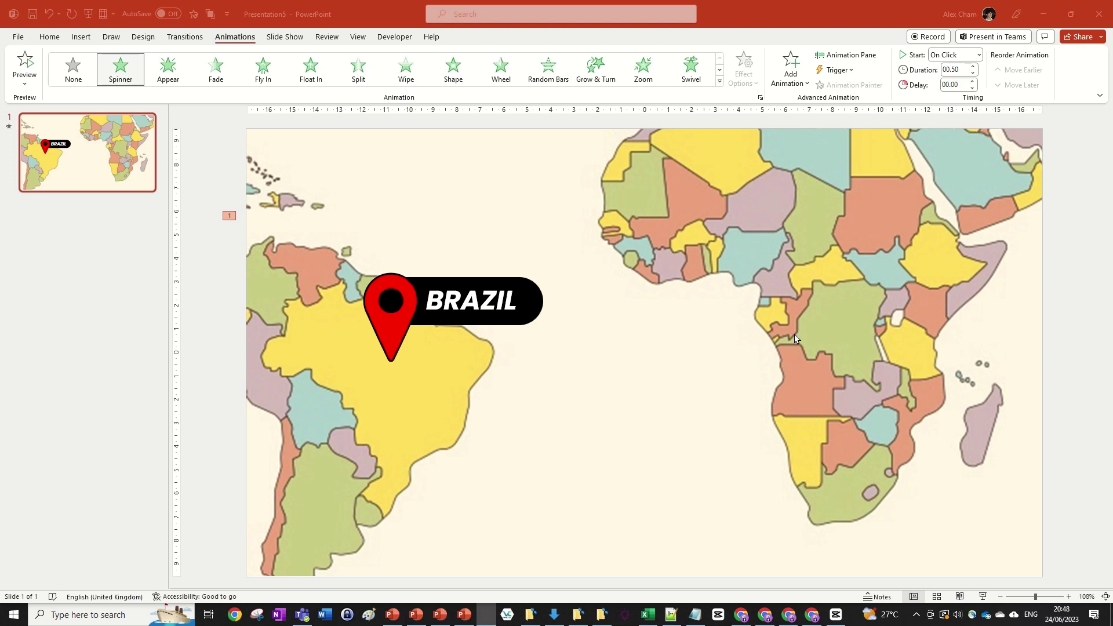
key("F5")
left_click(832, 254)
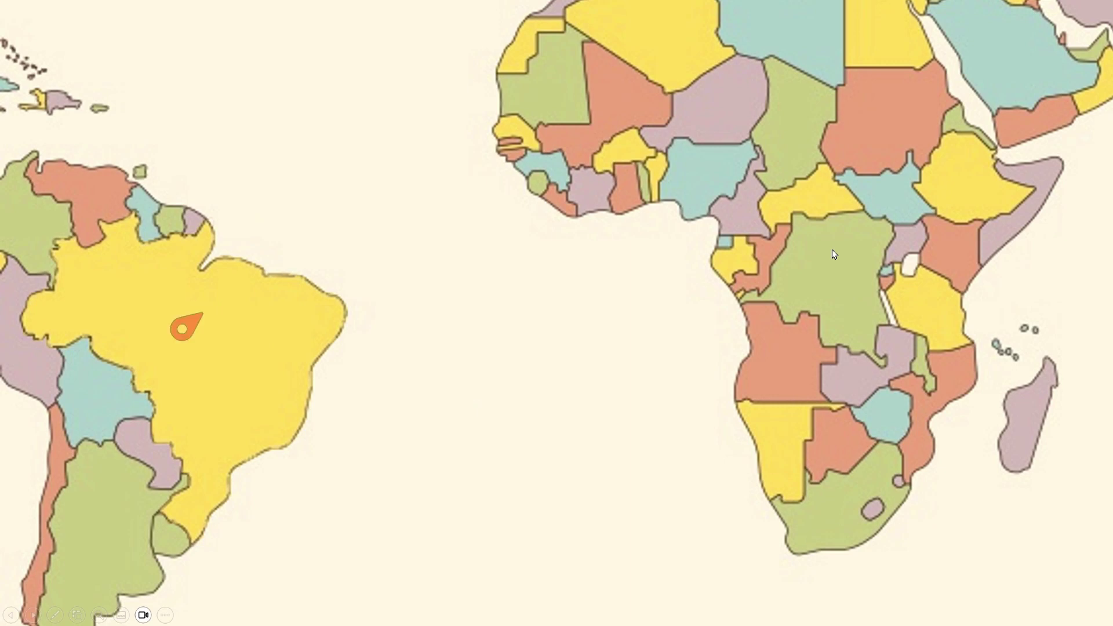
key("Left")
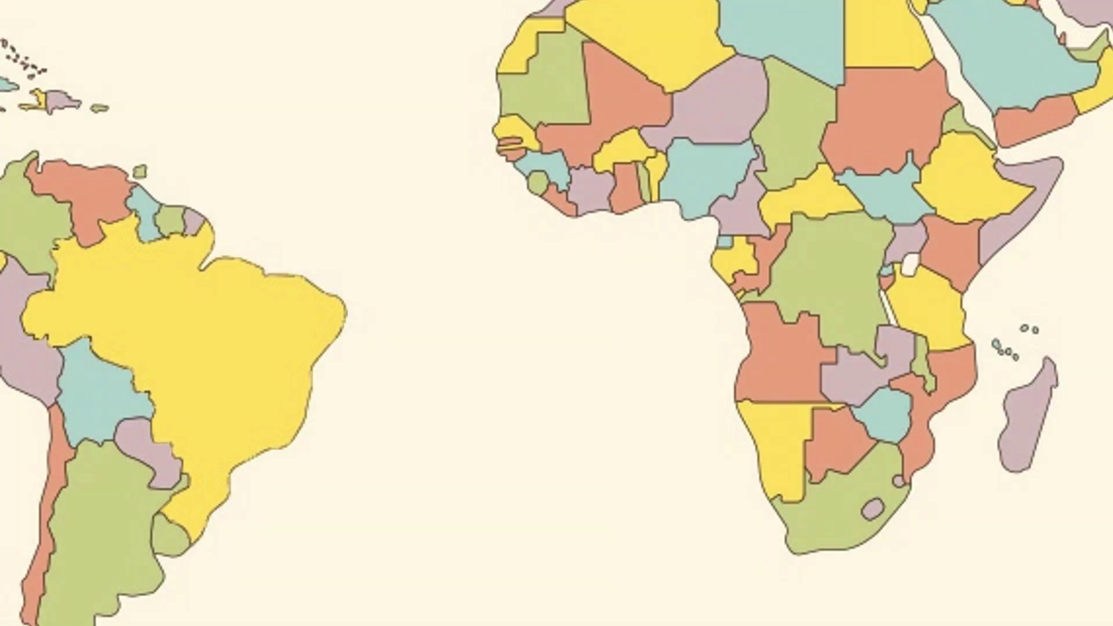
key("Right")
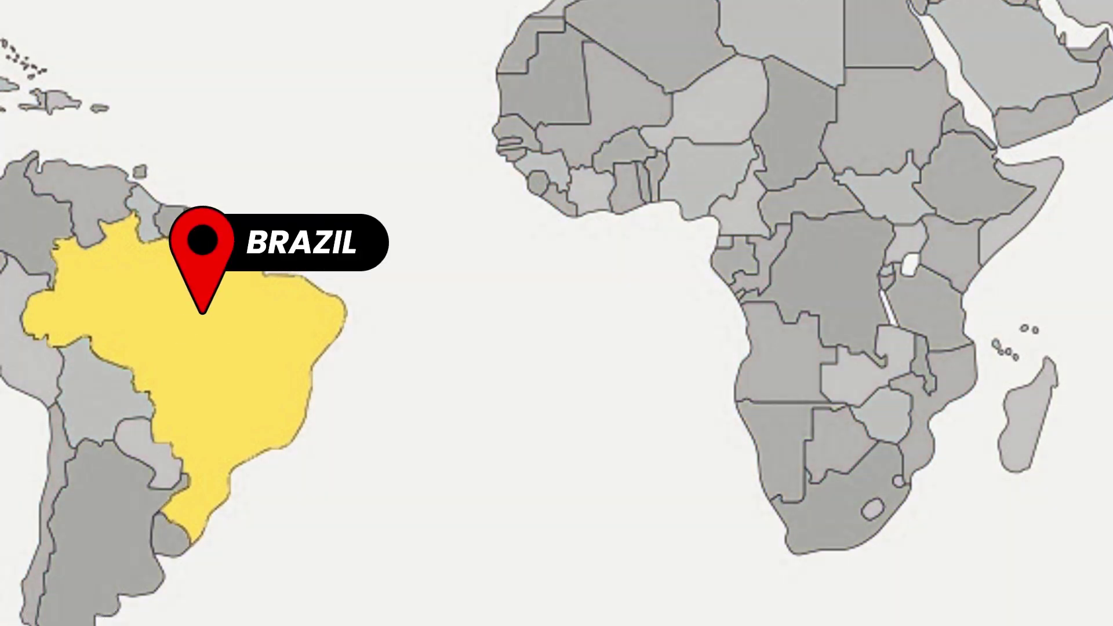
key("Escape")
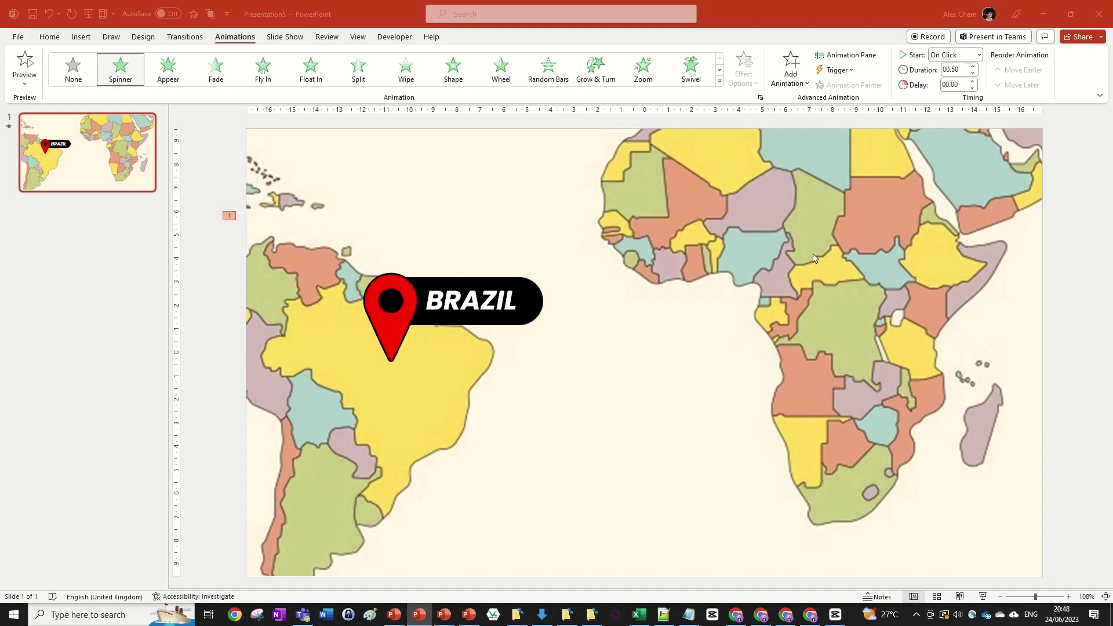
- Add a Grow/Shrink emphasis effect to the pin group on top of its existing Spinner entrance
left_click(390, 310)
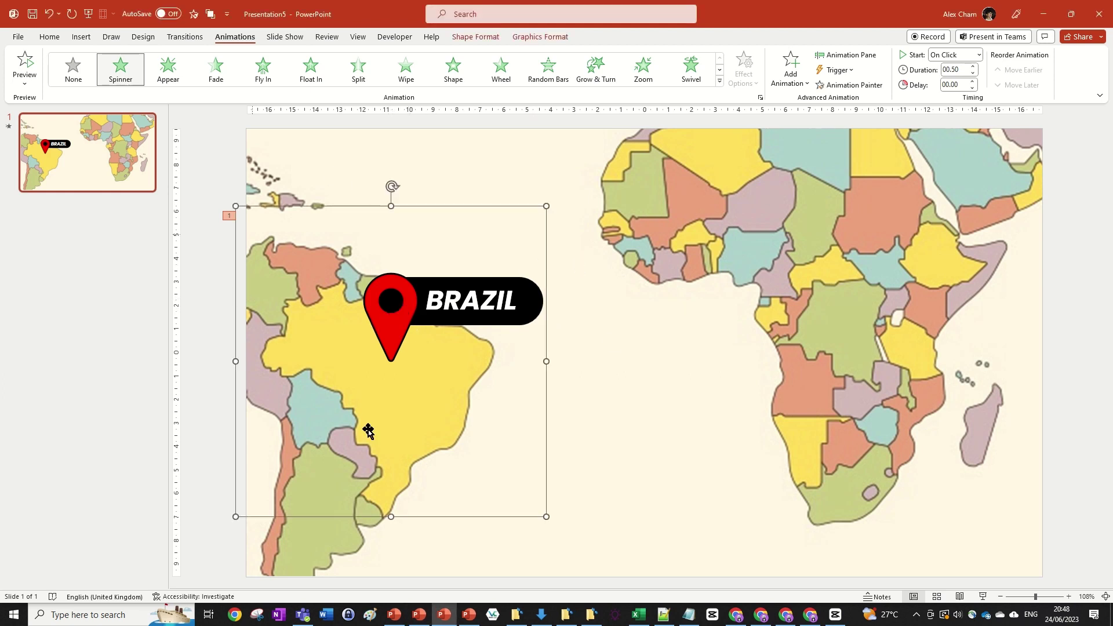
left_click(797, 75)
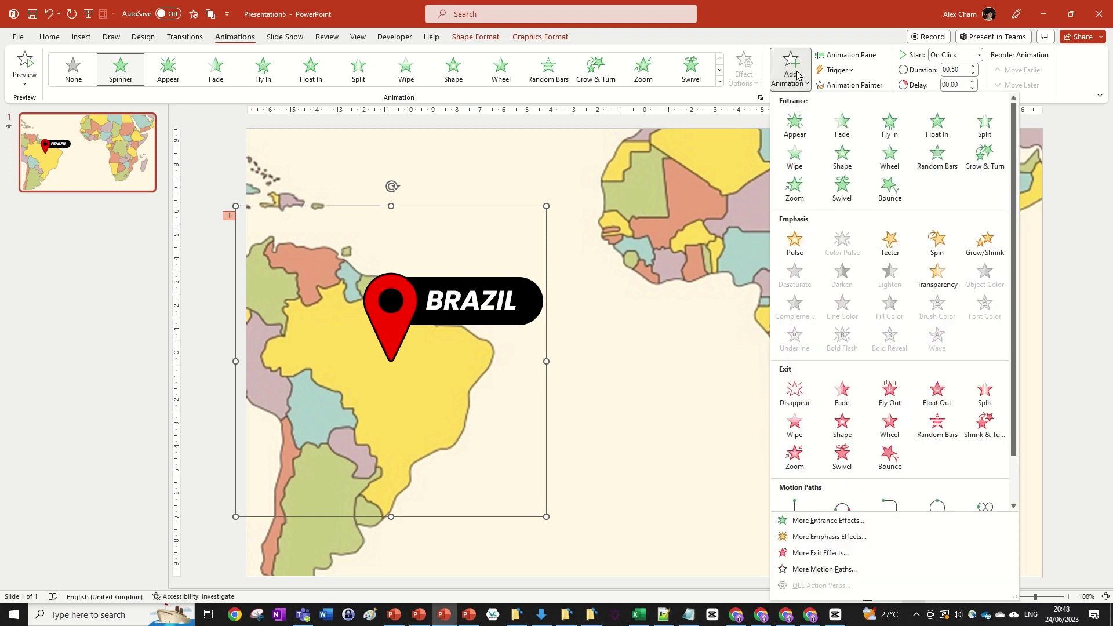
left_click(725, 88)
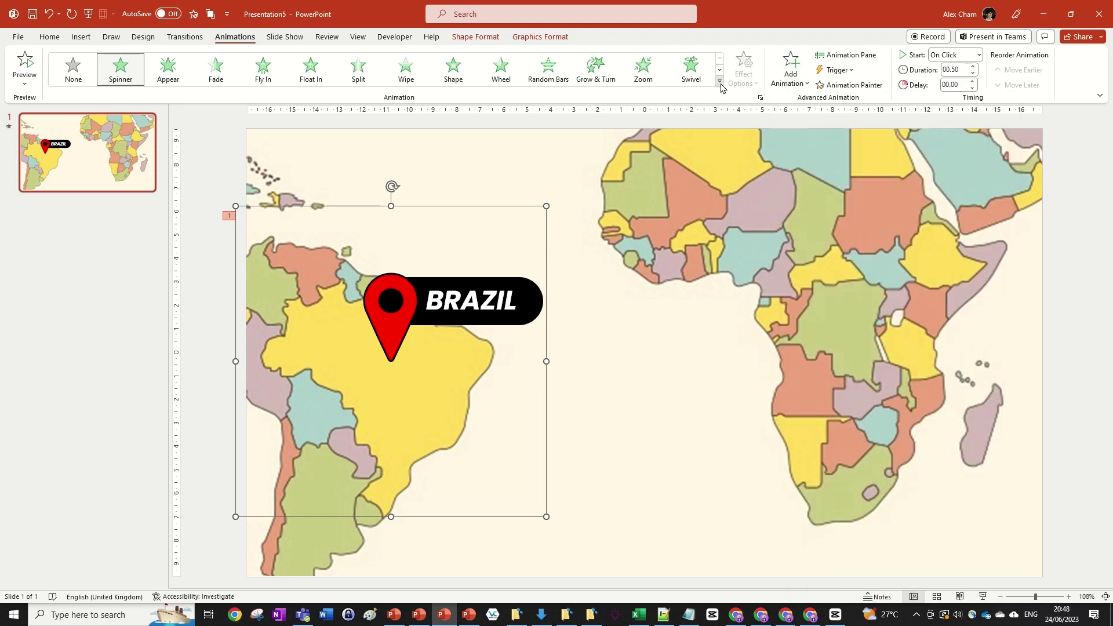
left_click(721, 85)
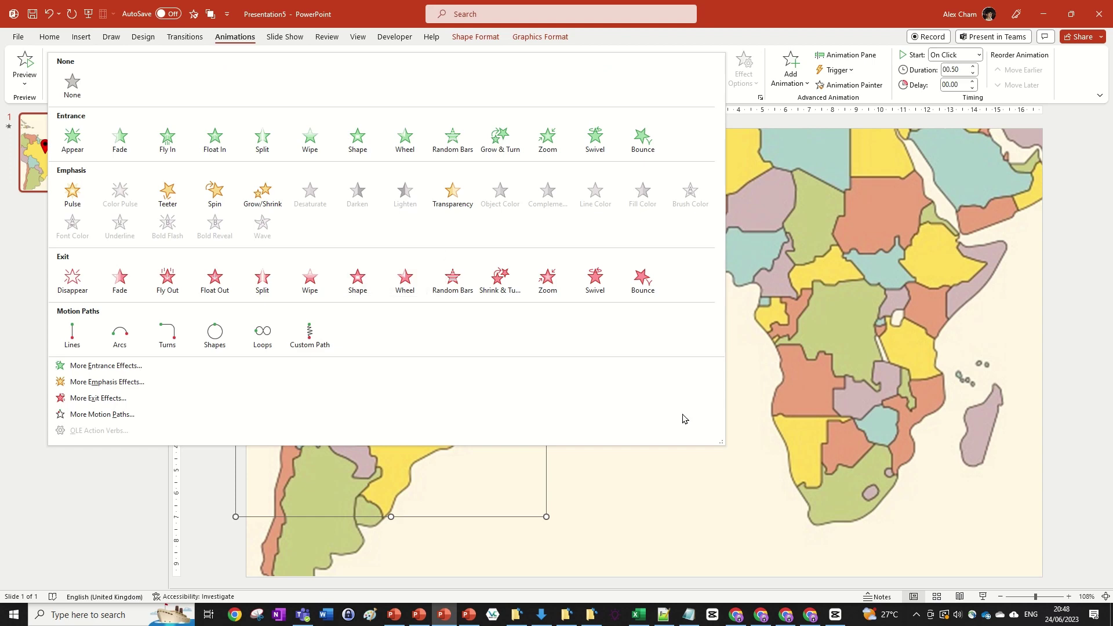
left_click(742, 86)
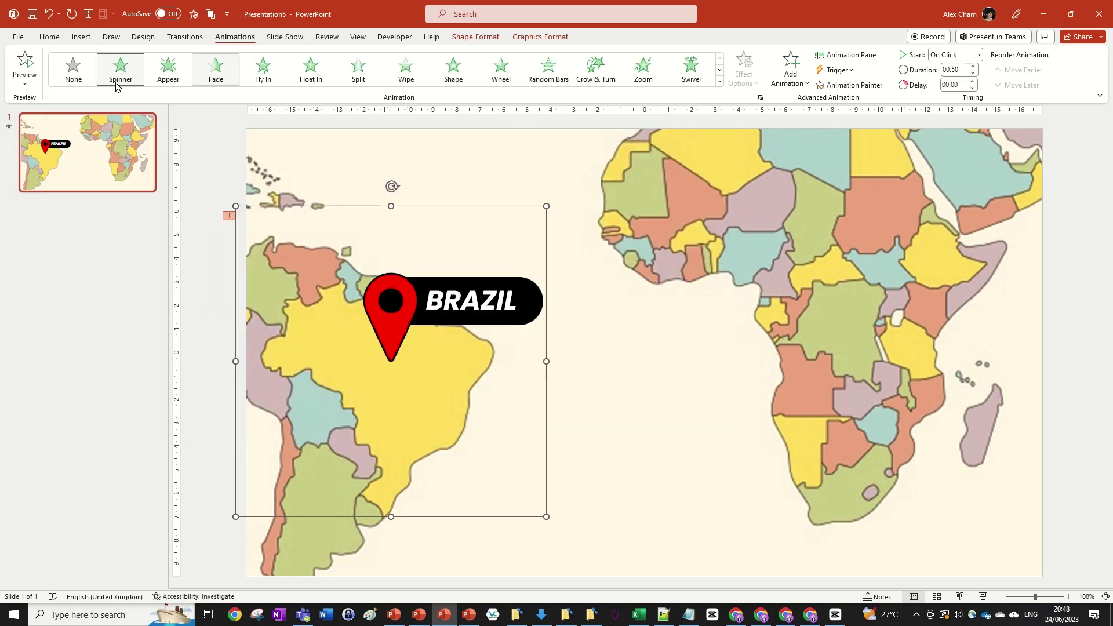
left_click(790, 78)
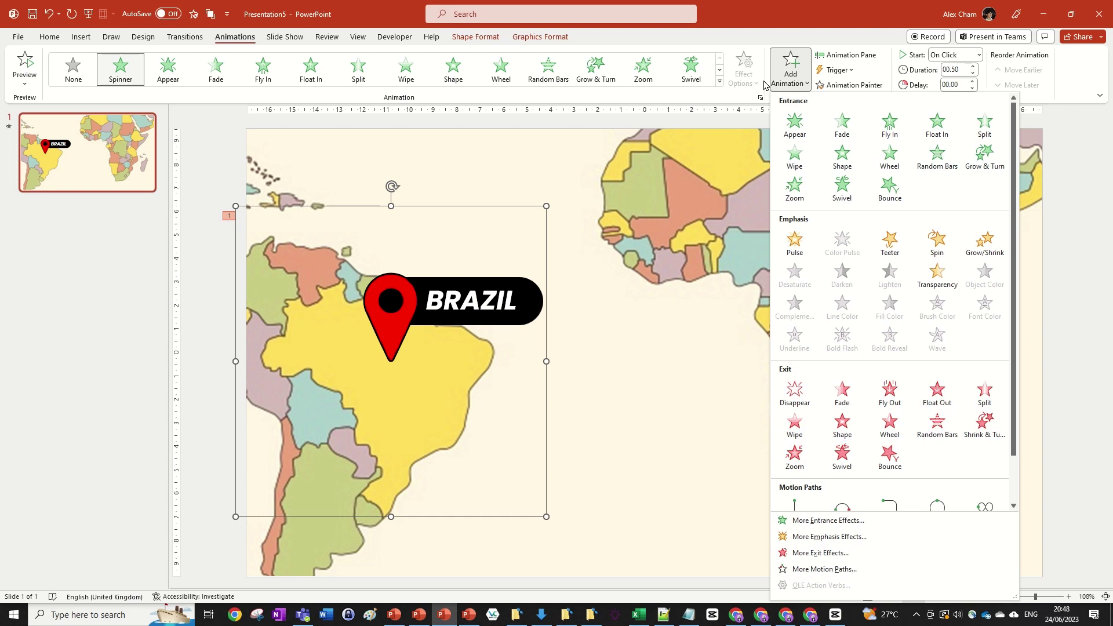
left_click(981, 247)
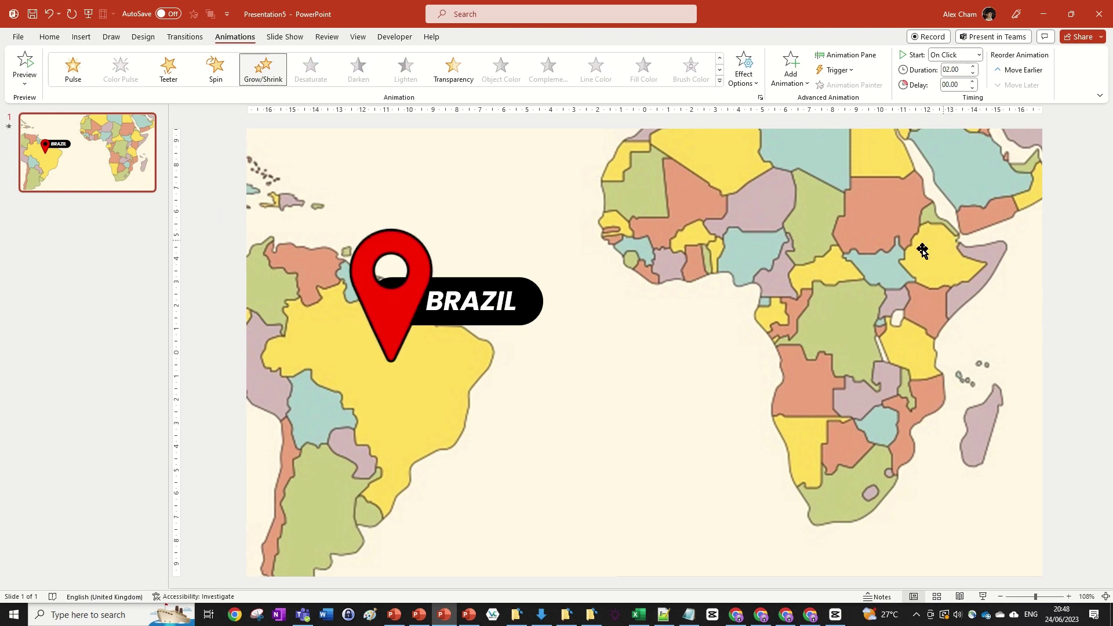
left_click(385, 350)
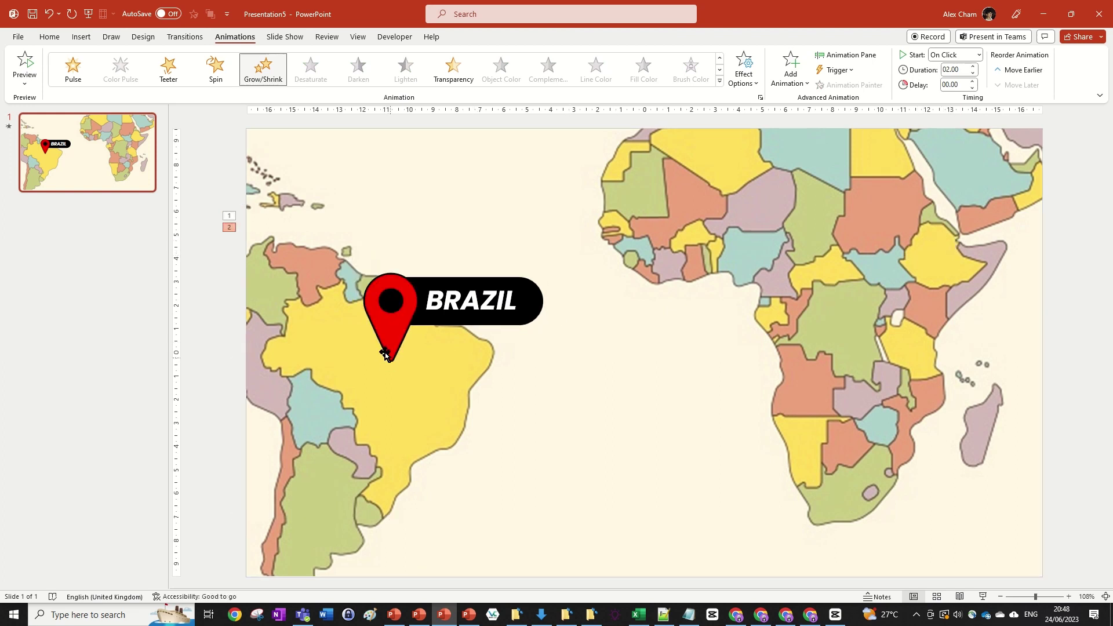
- Show the animation list and turn on Auto-reverse in the pin group's Grow/Shrink effect settings
left_click(395, 306)
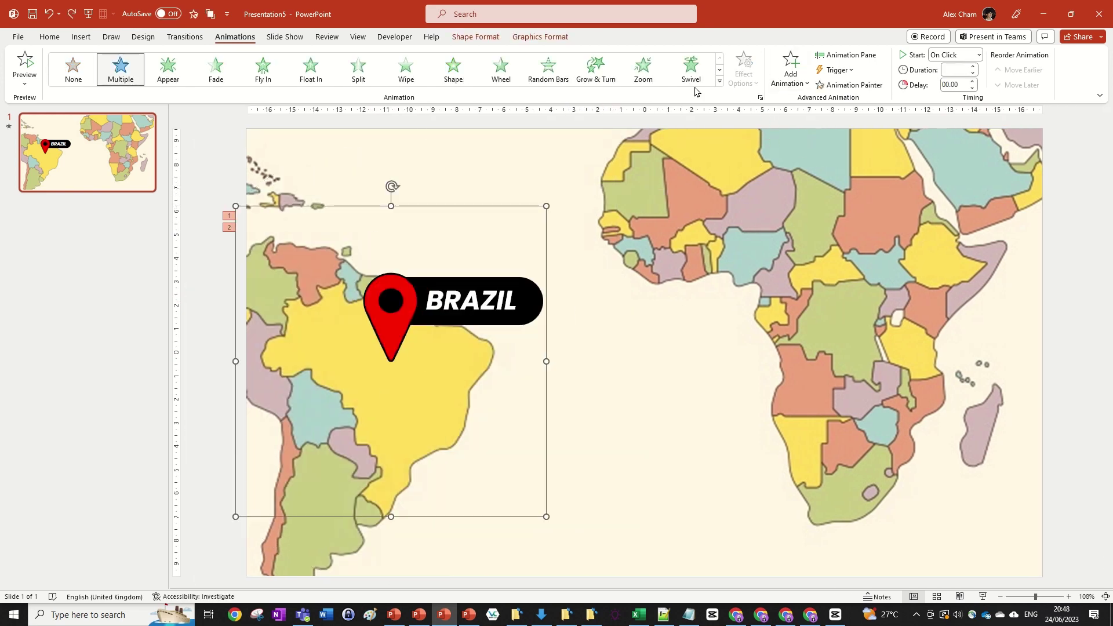
left_click(785, 79)
left_click(785, 79)
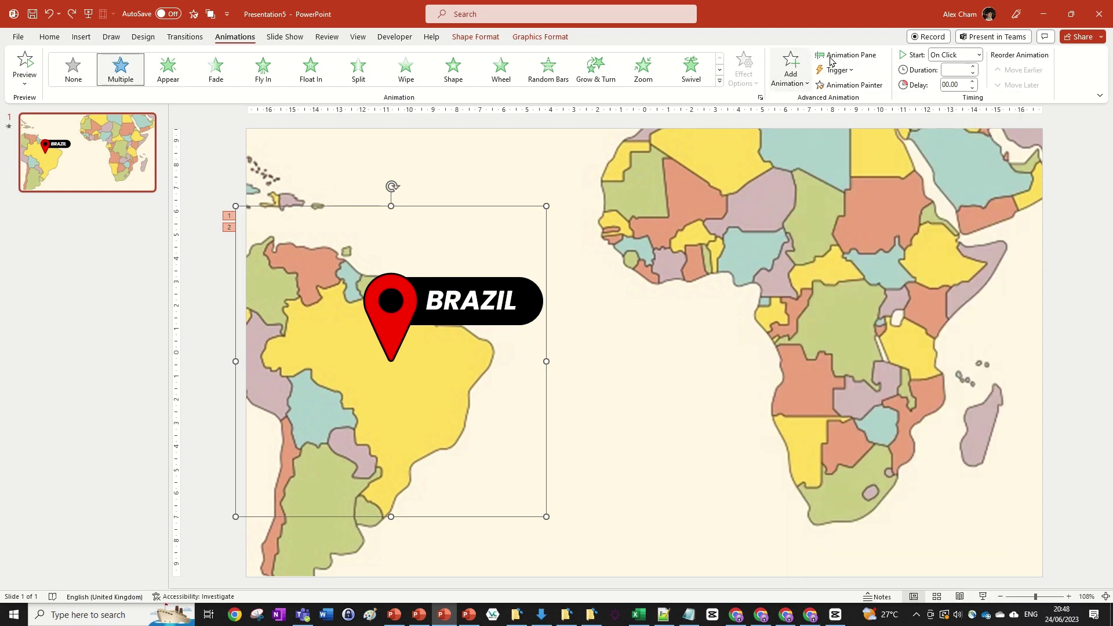
left_click(847, 55)
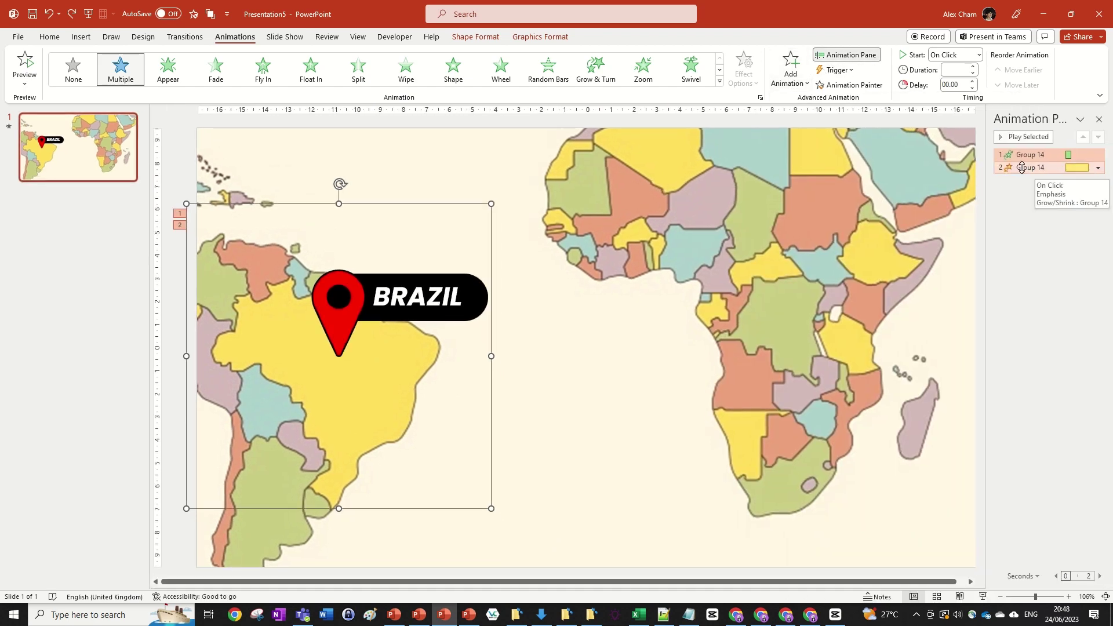
double_click(1021, 167)
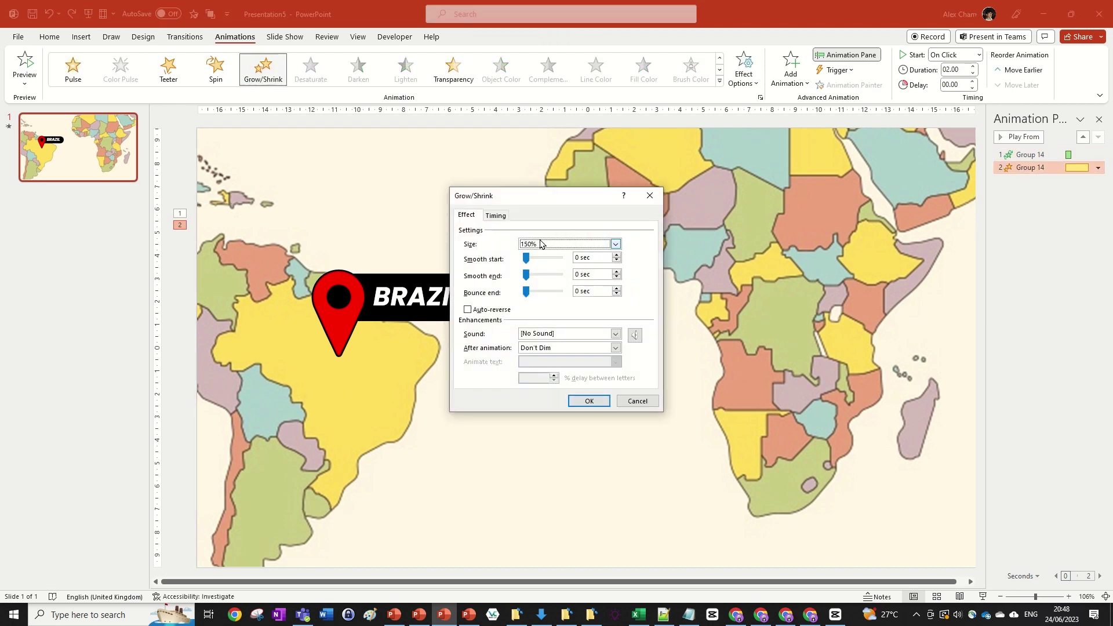
left_click(540, 243)
left_click(578, 309)
left_click(467, 310)
left_click(595, 404)
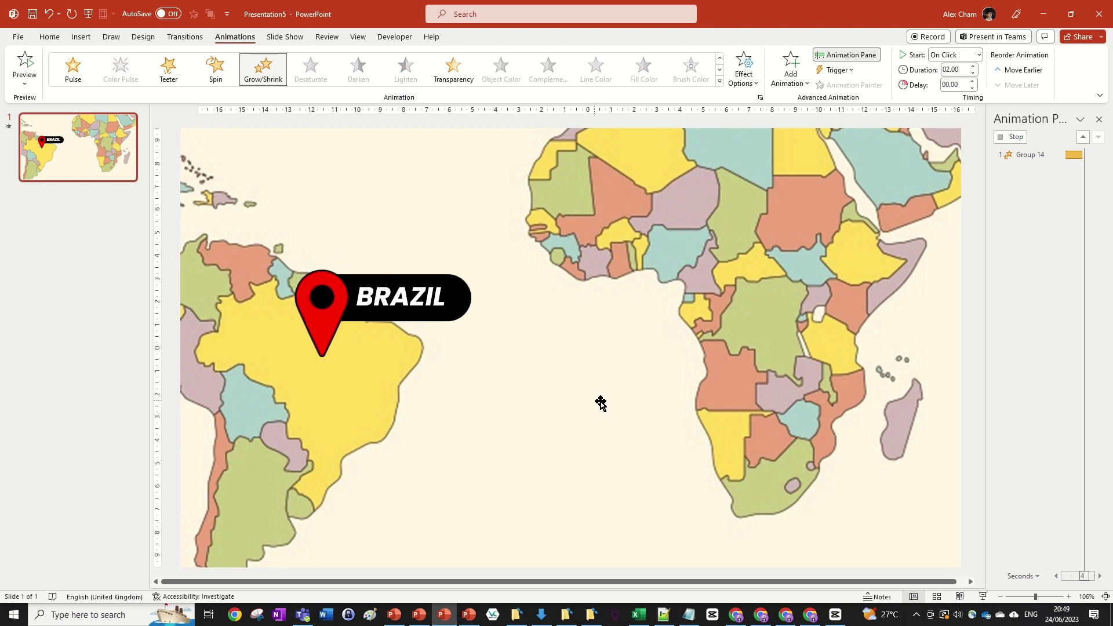
- Set the Grow/Shrink effect's duration to 0.25 seconds and preview it
left_click(961, 71)
left_click(974, 74)
left_click(974, 73)
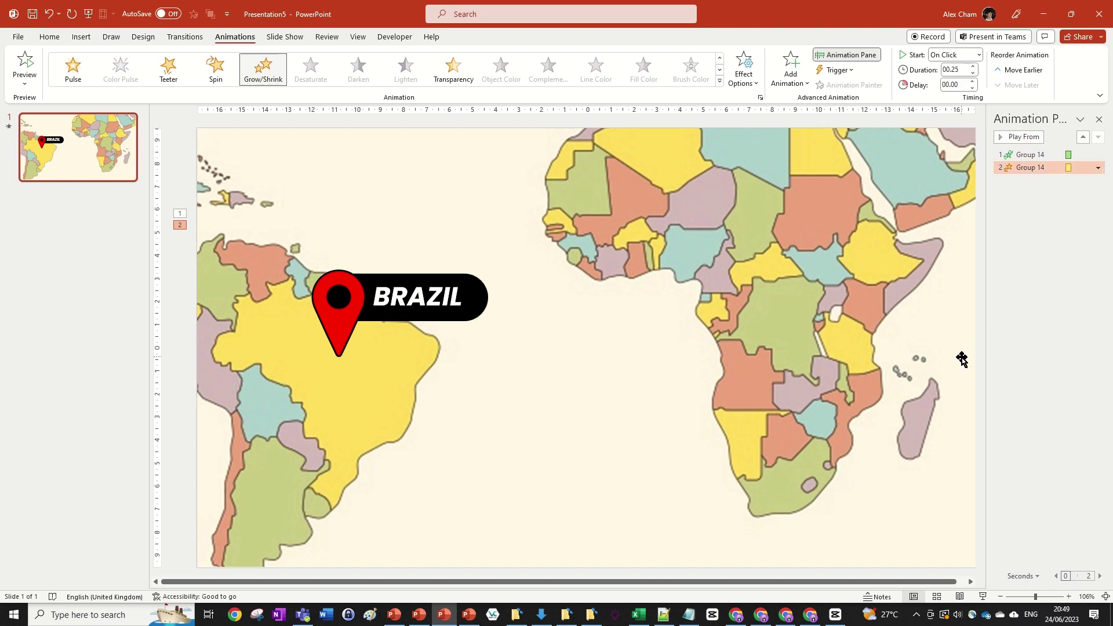
left_click(1012, 137)
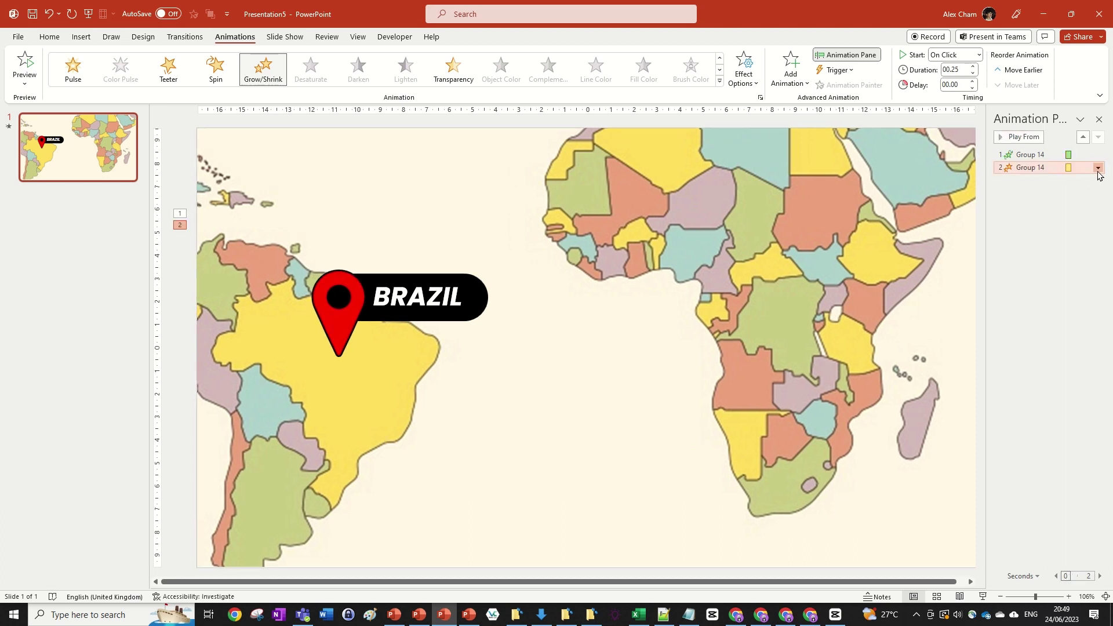
- Make the pin group's Grow/Shrink effect start after the previous animation
left_click(1098, 168)
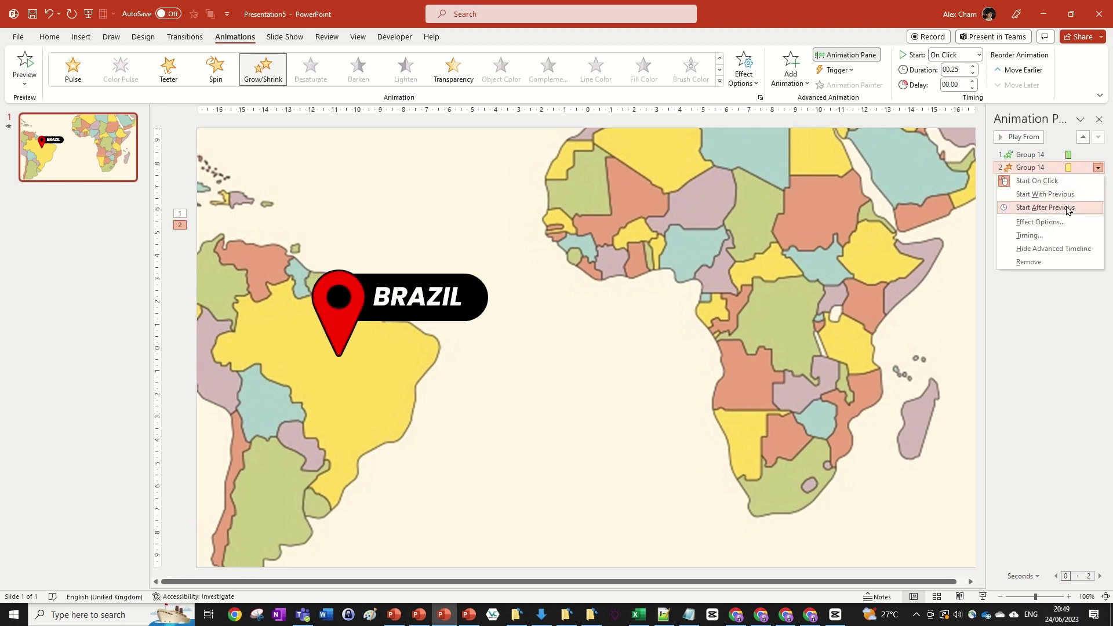
left_click(1068, 207)
scroll(692, 384, "down", 5)
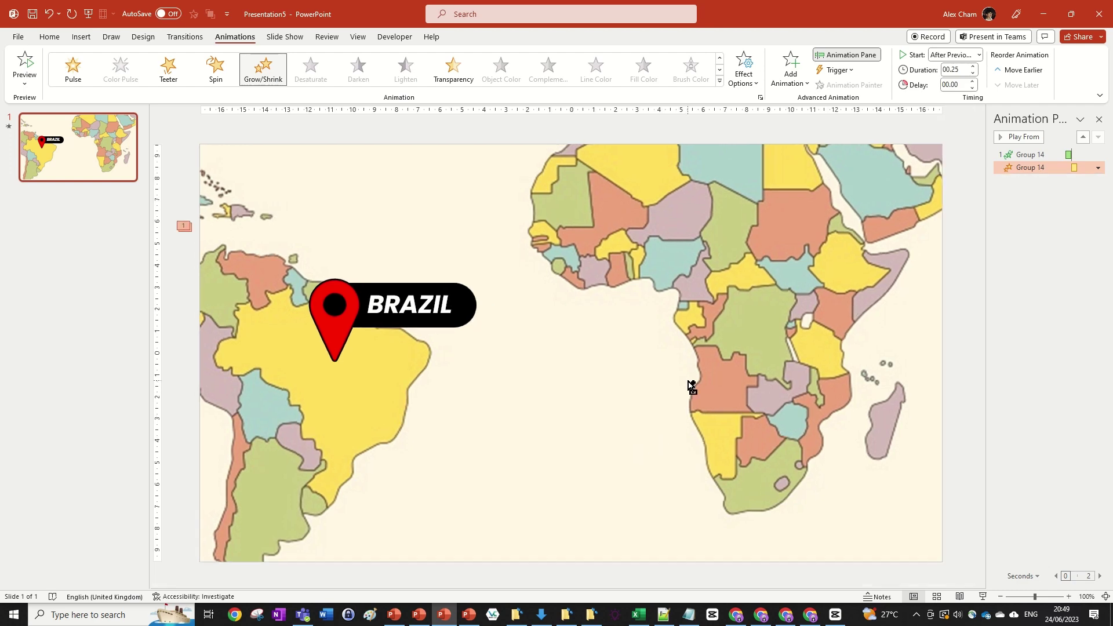
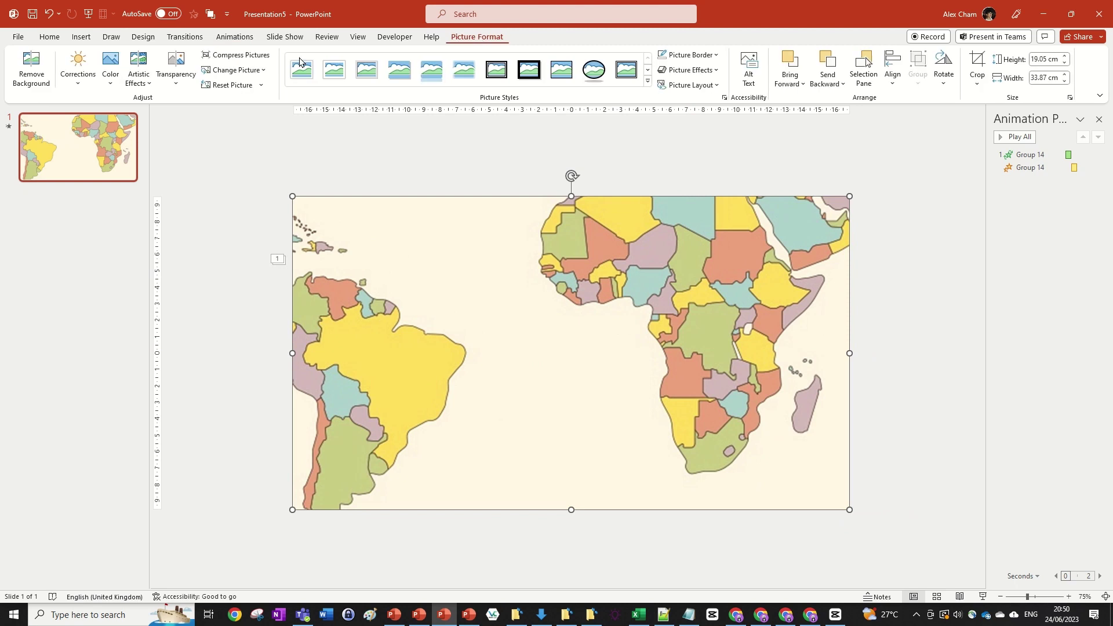
- Desaturate the selected map picture to grayscale and adjust its stacking order so it lies behind the pin and label
left_click(111, 73)
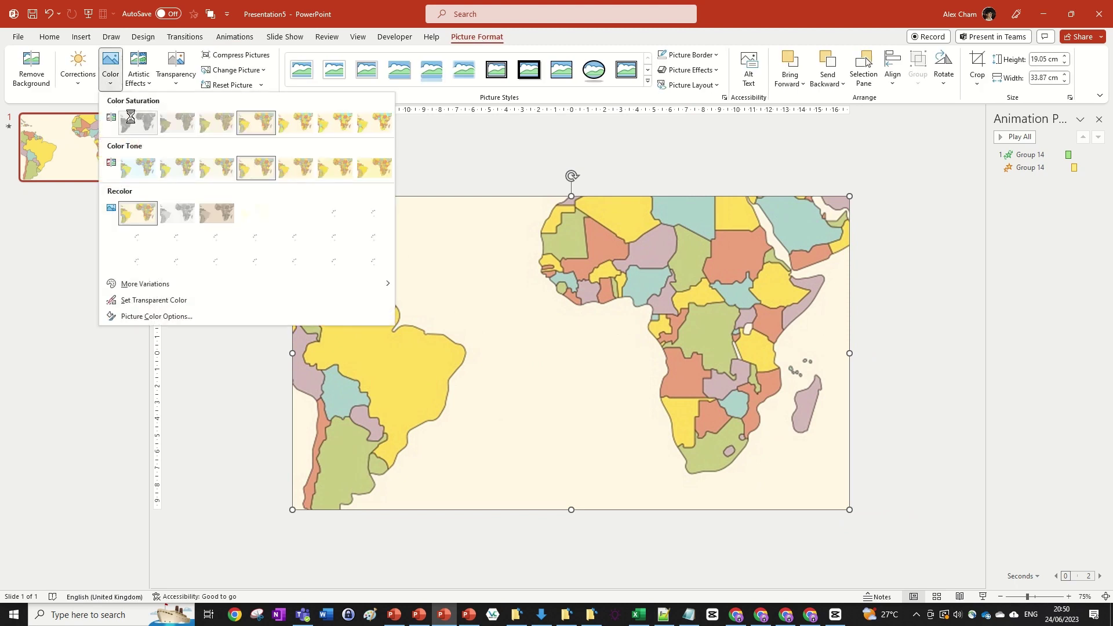
left_click(132, 121)
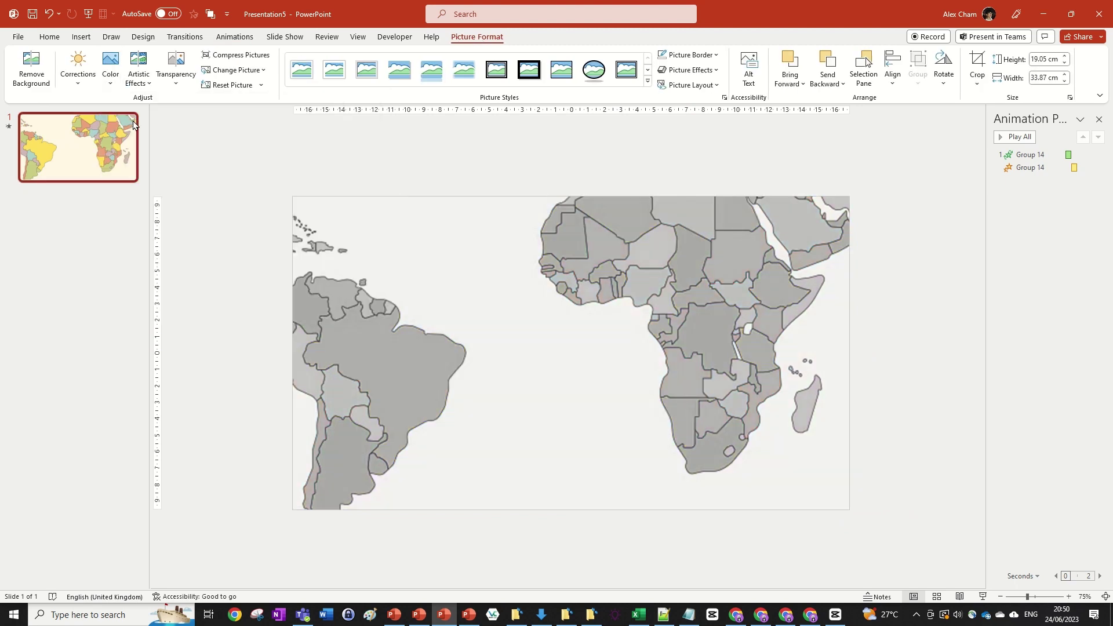
left_click(827, 63)
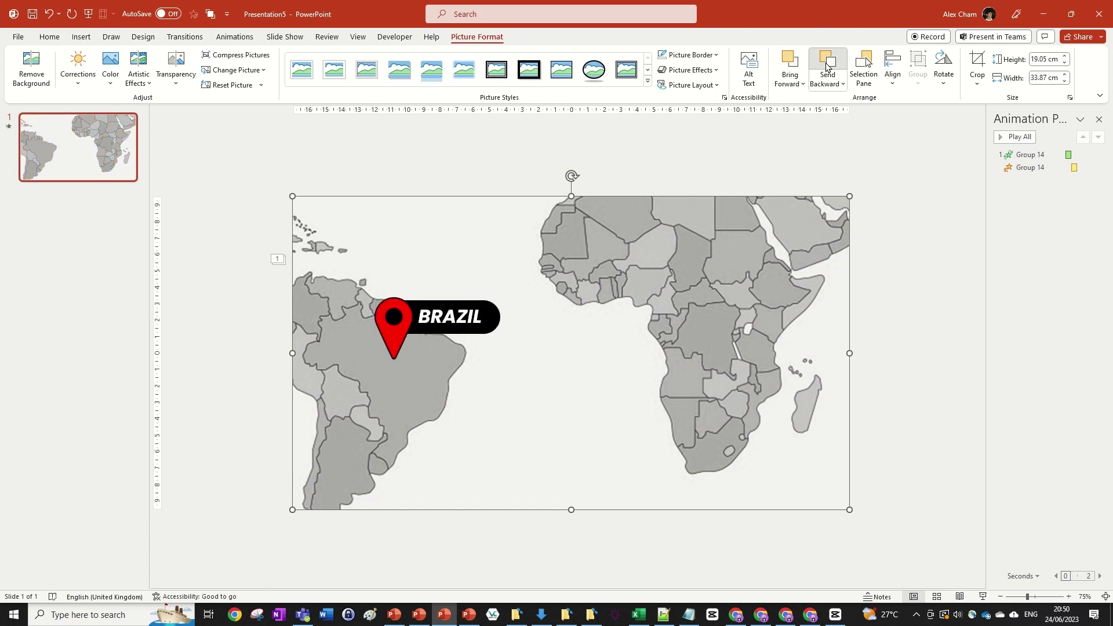
left_click(827, 64)
left_click(789, 63)
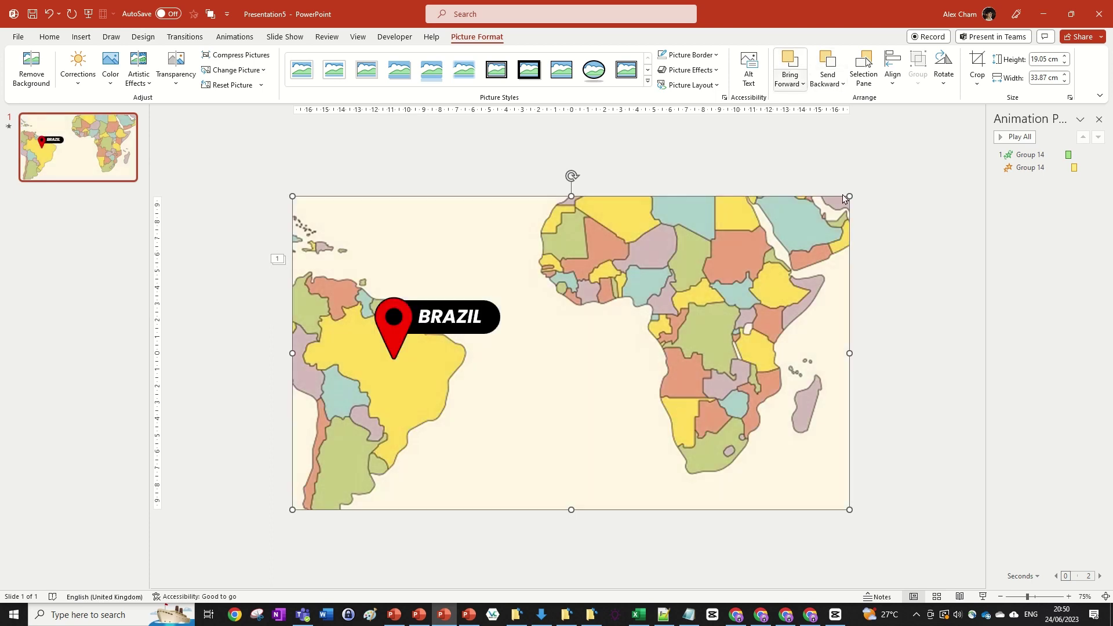
- Separate the two map copies, put the coloured one in front of the gray one, and realign both with the slide
left_click(890, 238)
left_click_drag(805, 234, 769, 253)
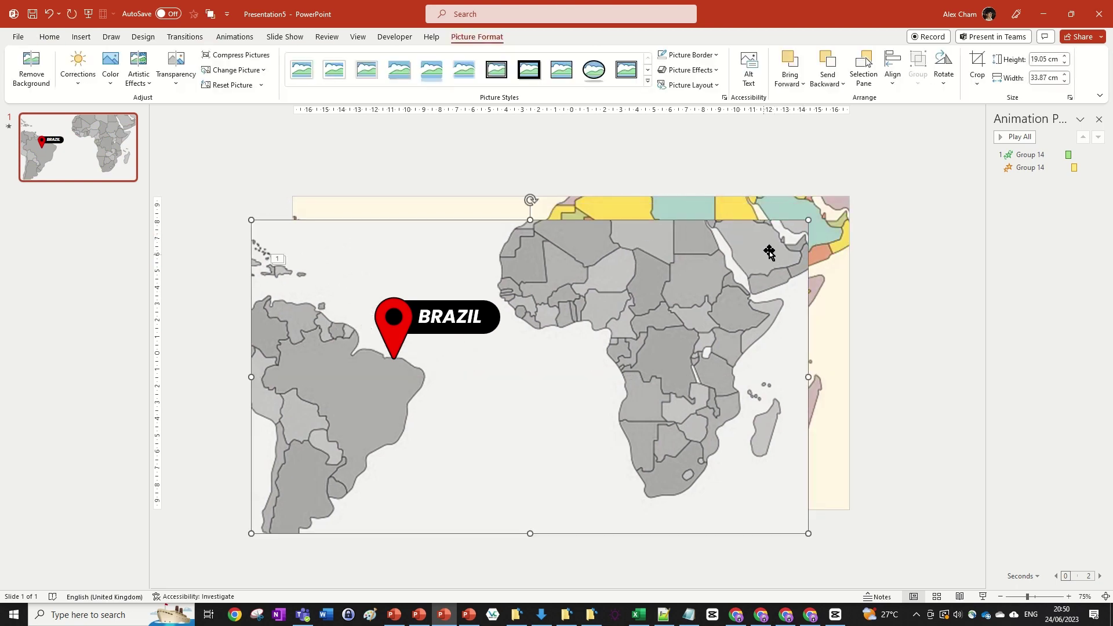
left_click(796, 207)
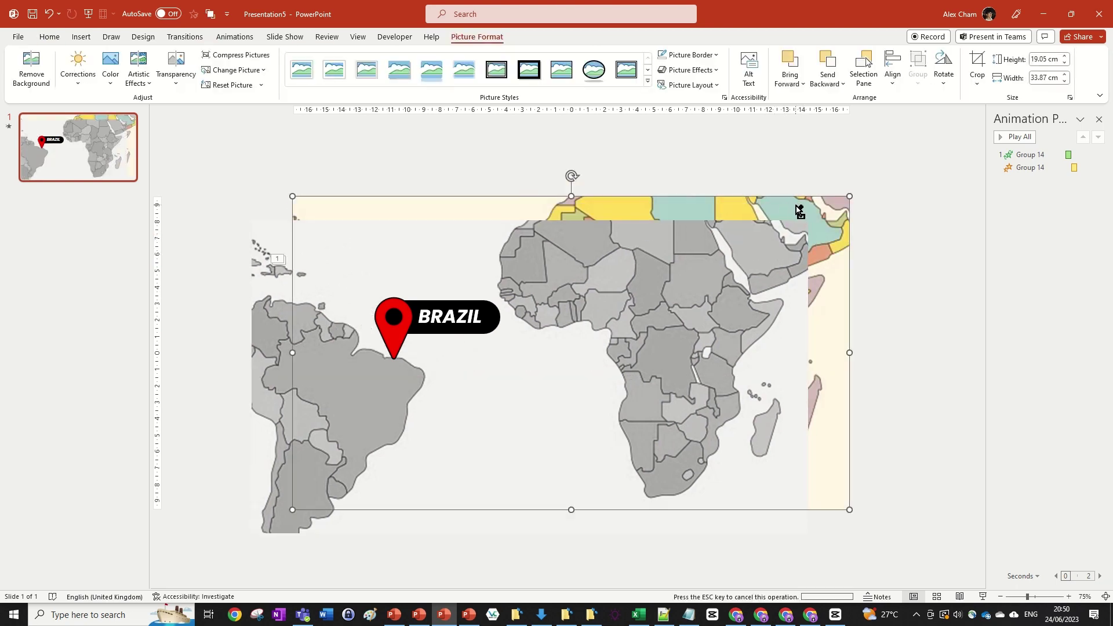
mouse_move(798, 210)
left_mouse_down()
mouse_move(784, 288)
mouse_move(758, 285)
mouse_move(722, 216)
mouse_move(763, 228)
mouse_move(767, 198)
left_mouse_up()
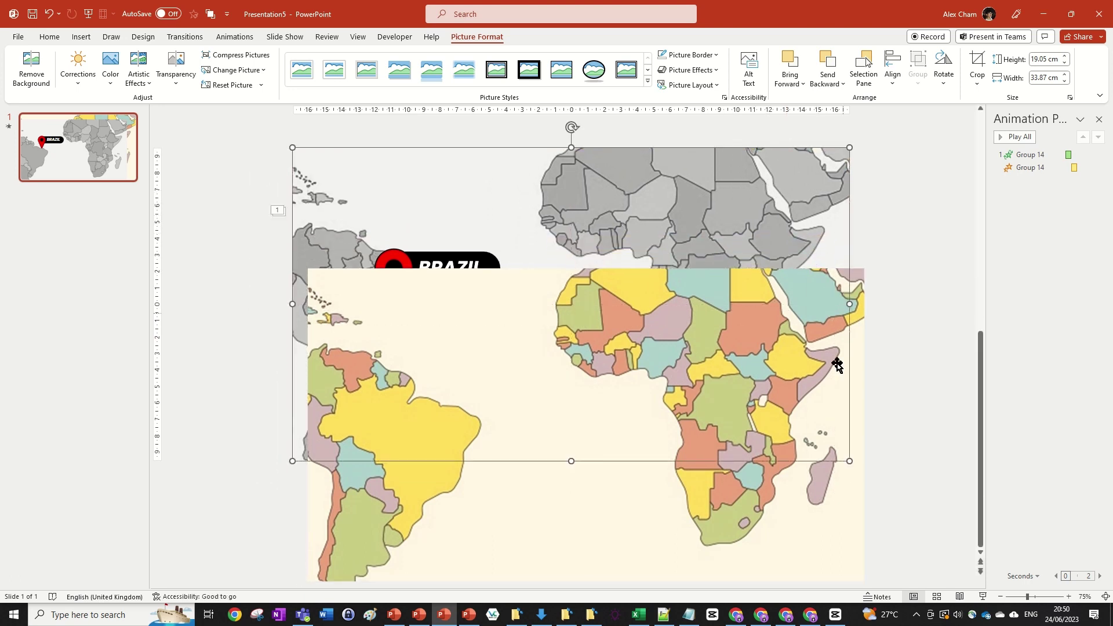
left_click(710, 323)
left_click_drag(775, 322, 774, 217)
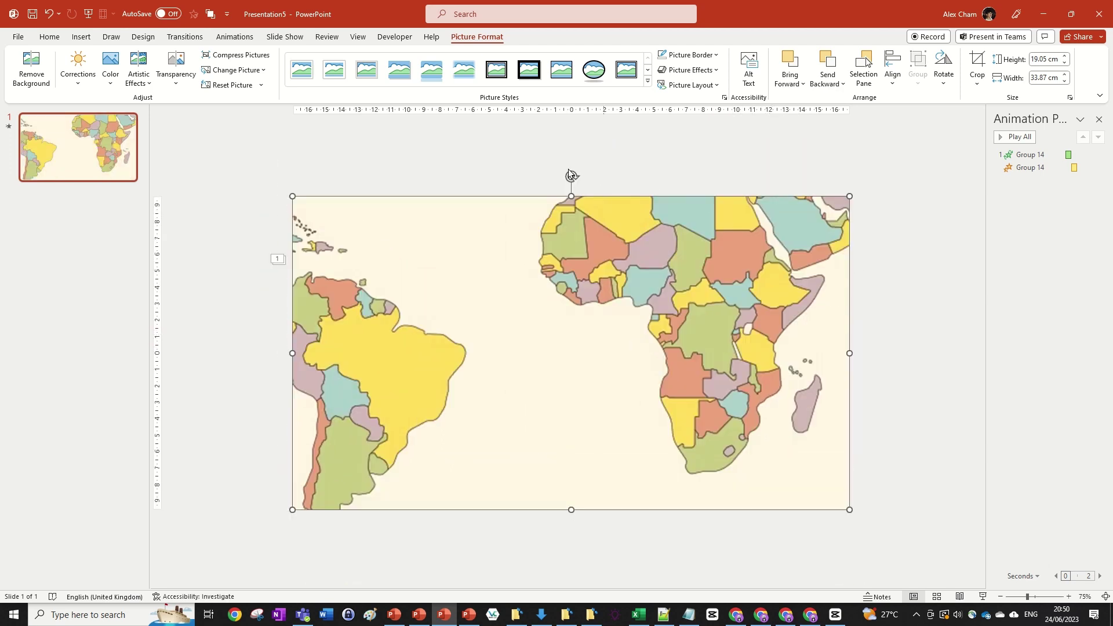
- Crop the coloured map copy on all four sides closely around Brazil, to a height of about 11.3 cm
left_click(977, 65)
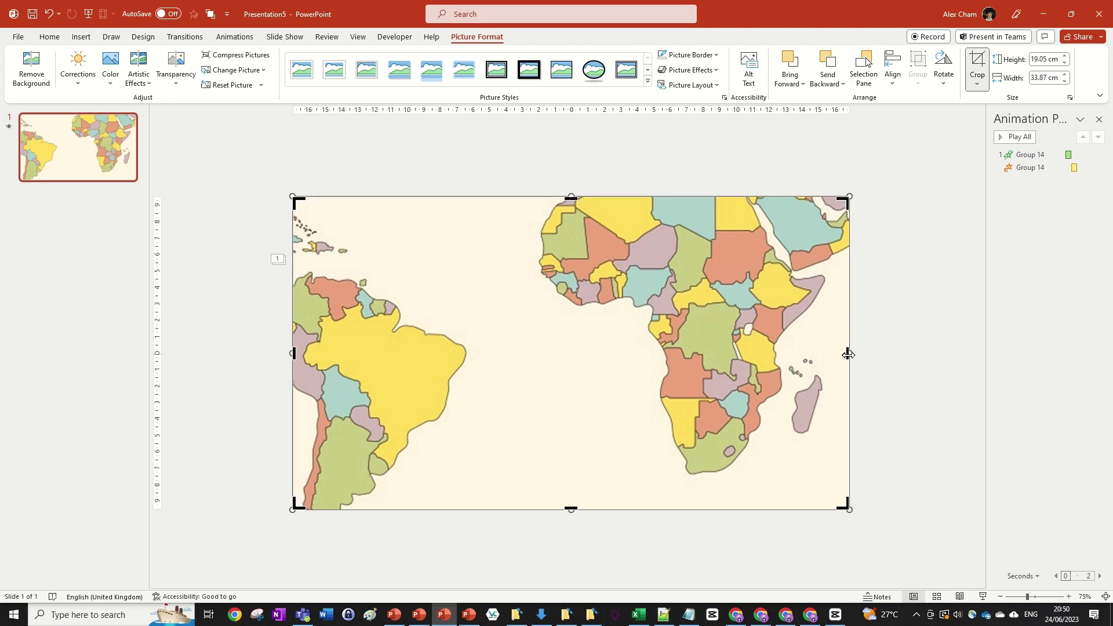
left_click_drag(842, 355, 466, 400)
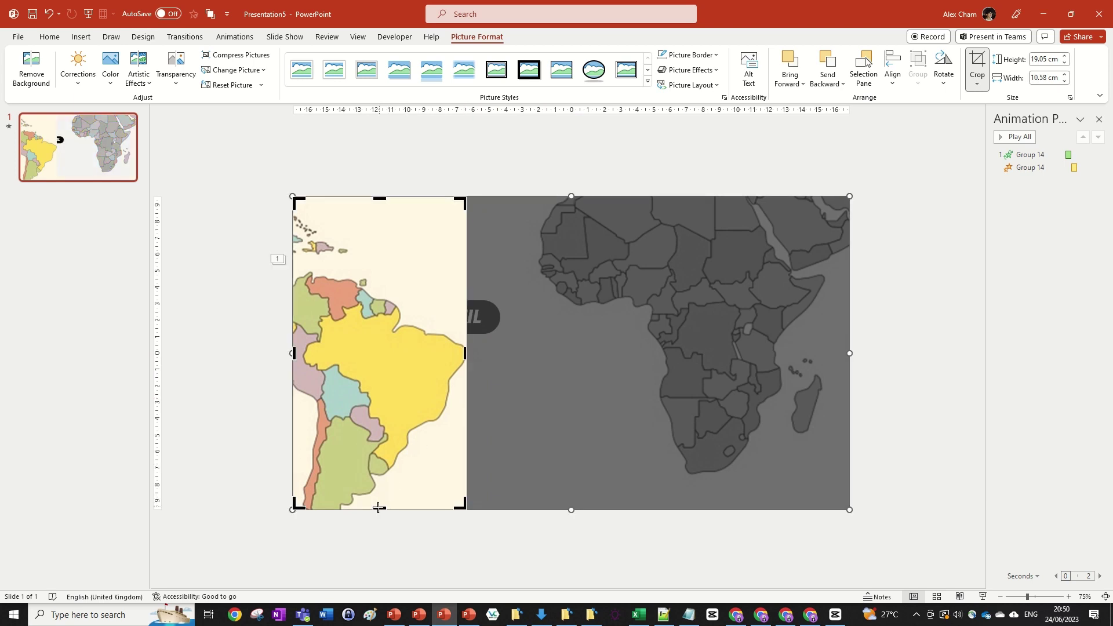
left_click_drag(379, 507, 380, 481)
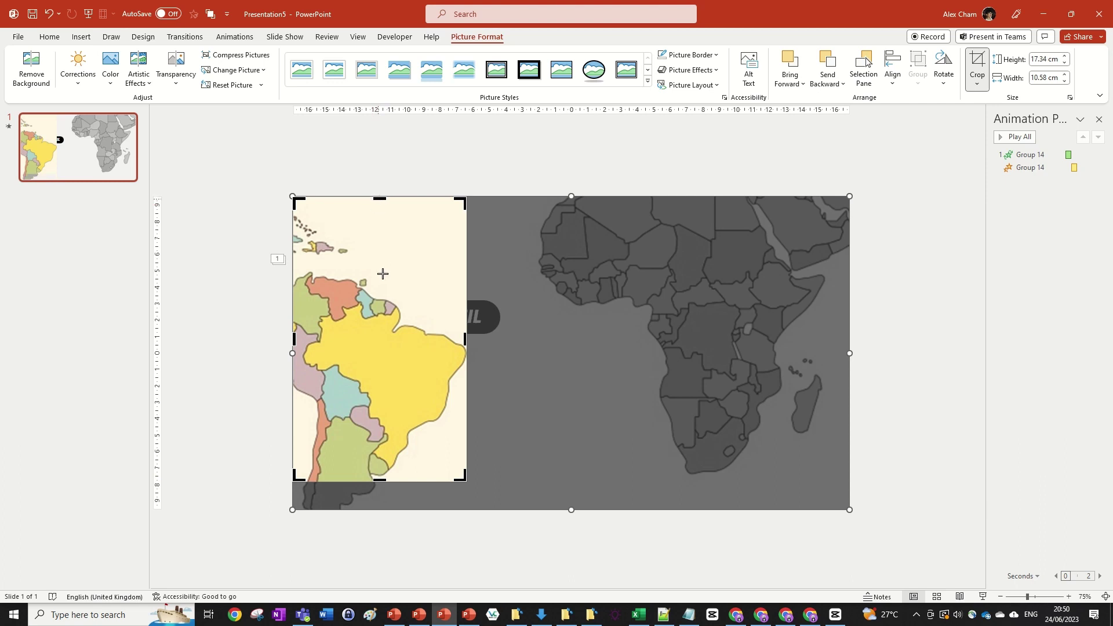
left_click_drag(382, 274, 383, 297)
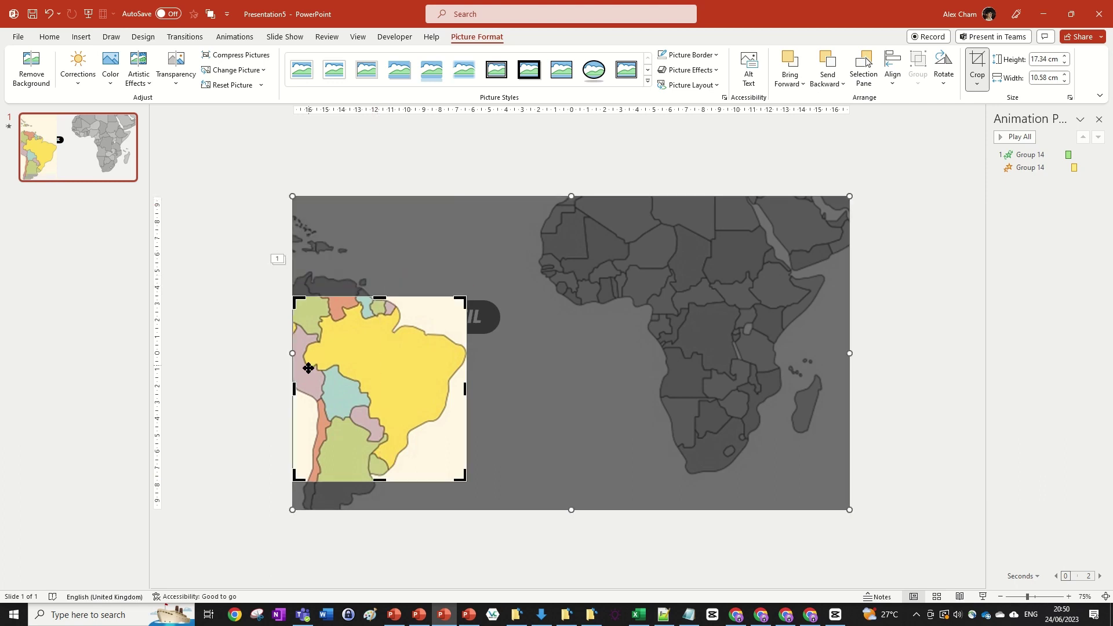
left_click_drag(299, 388, 299, 388)
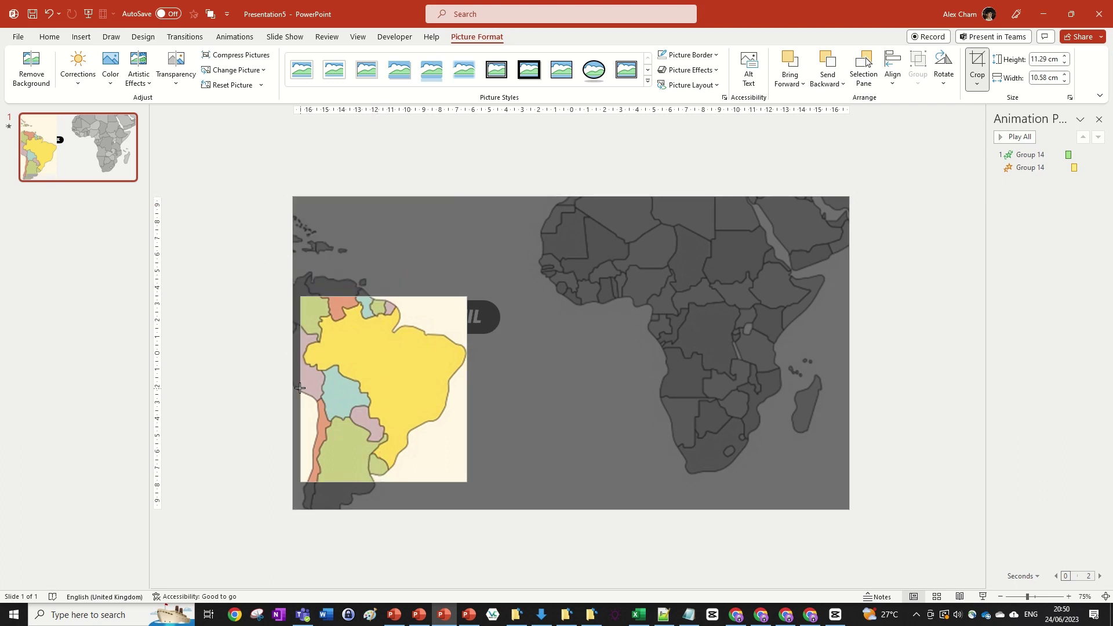
left_click(402, 147)
left_click(407, 383)
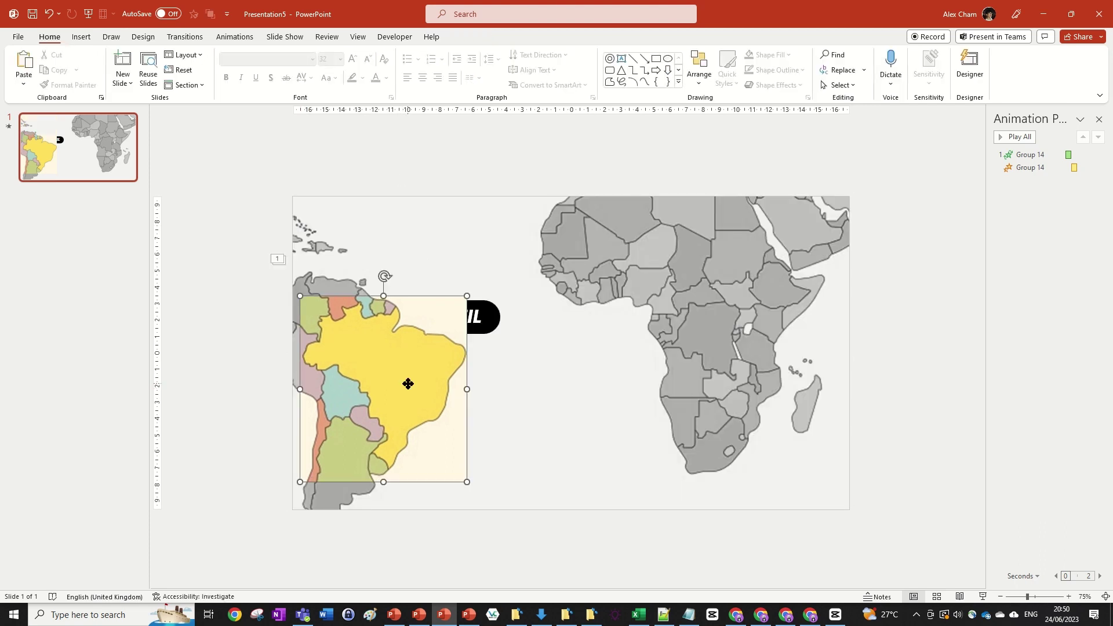
left_click(488, 546)
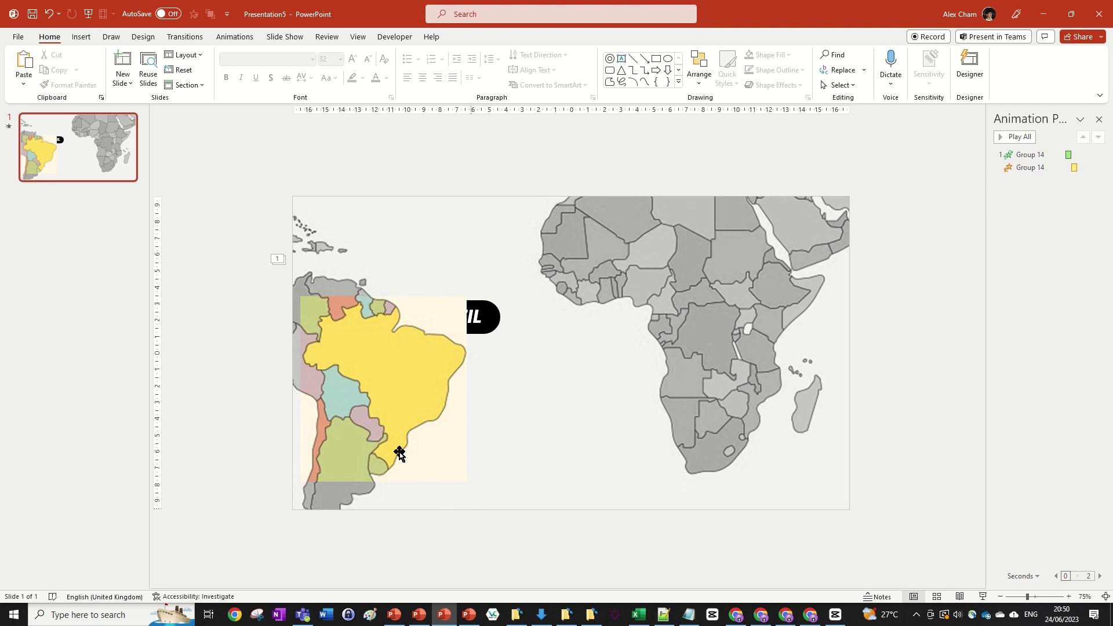
- Start background removal on the cropped coloured map and mark Brazil's missing eastern, southern, western and northern parts as areas to keep
left_click(387, 412)
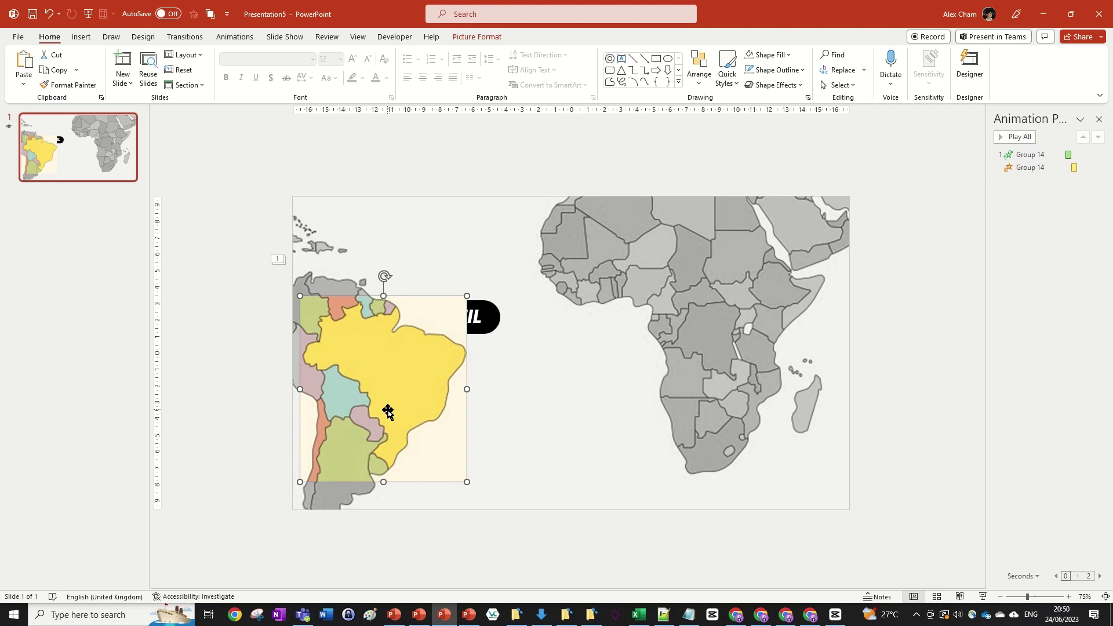
left_click(477, 36)
left_click(16, 68)
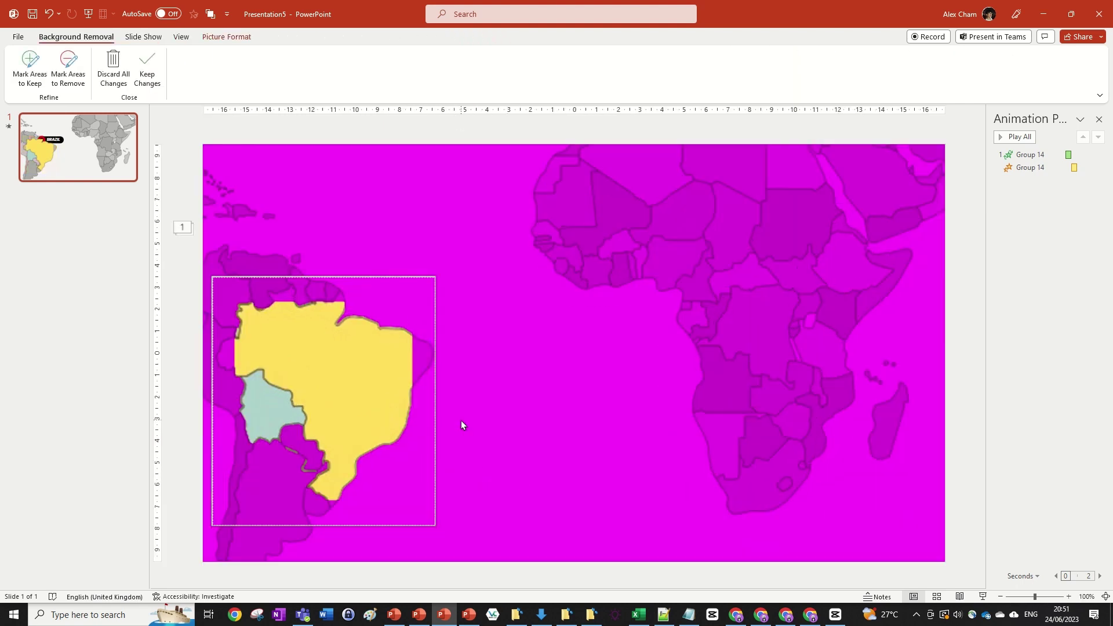
scroll(461, 420, "up", 4)
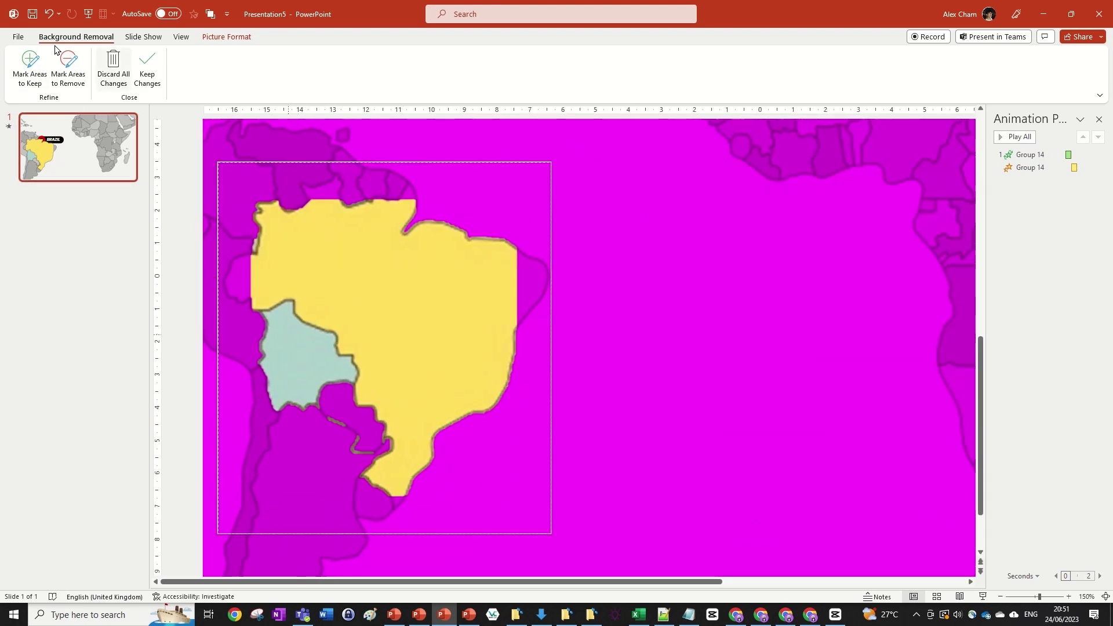
left_click(35, 76)
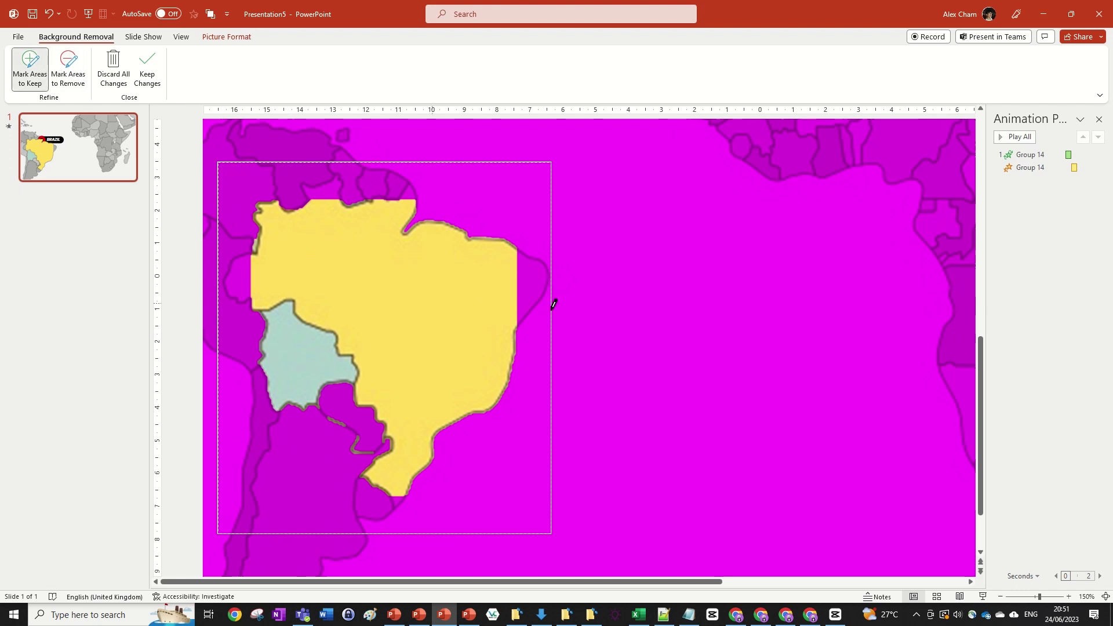
left_click_drag(551, 273, 540, 272)
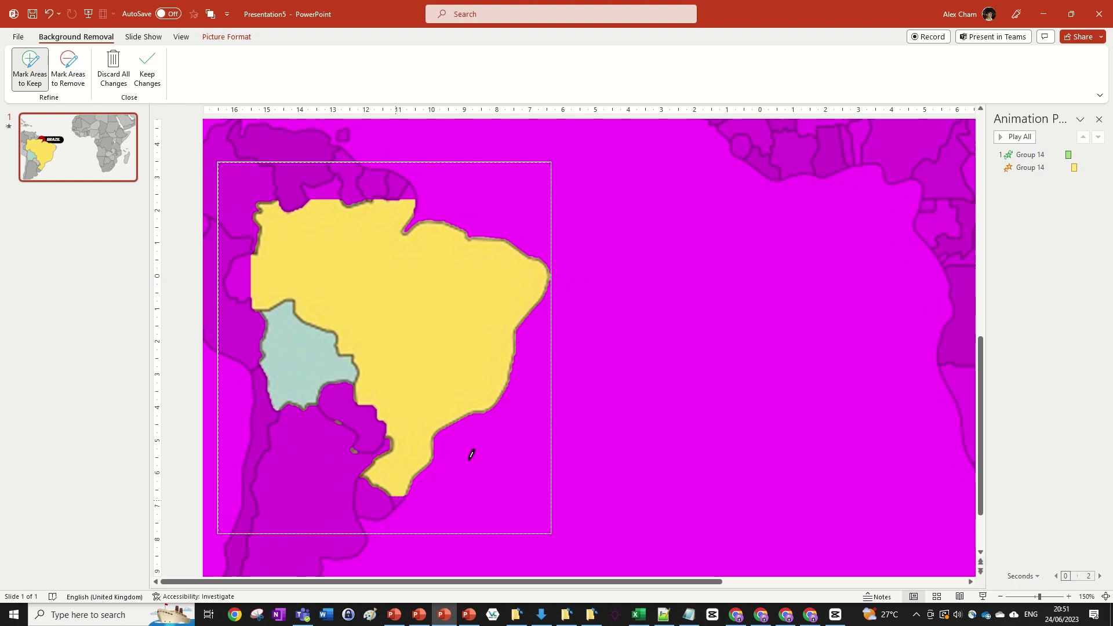
left_click_drag(403, 491, 397, 502)
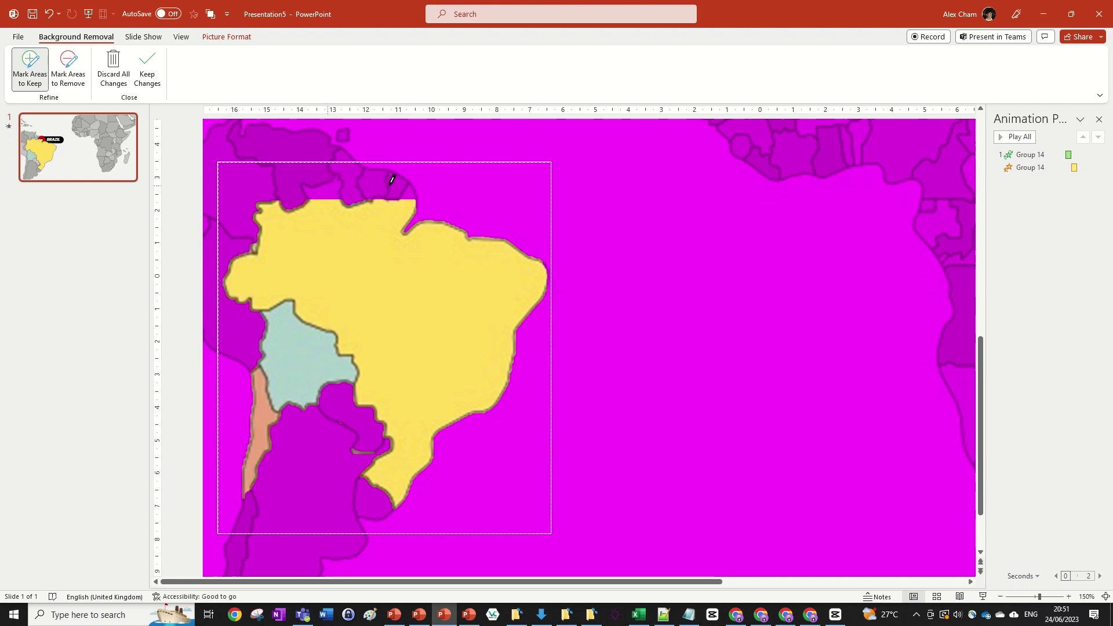
left_click_drag(392, 180, 387, 179)
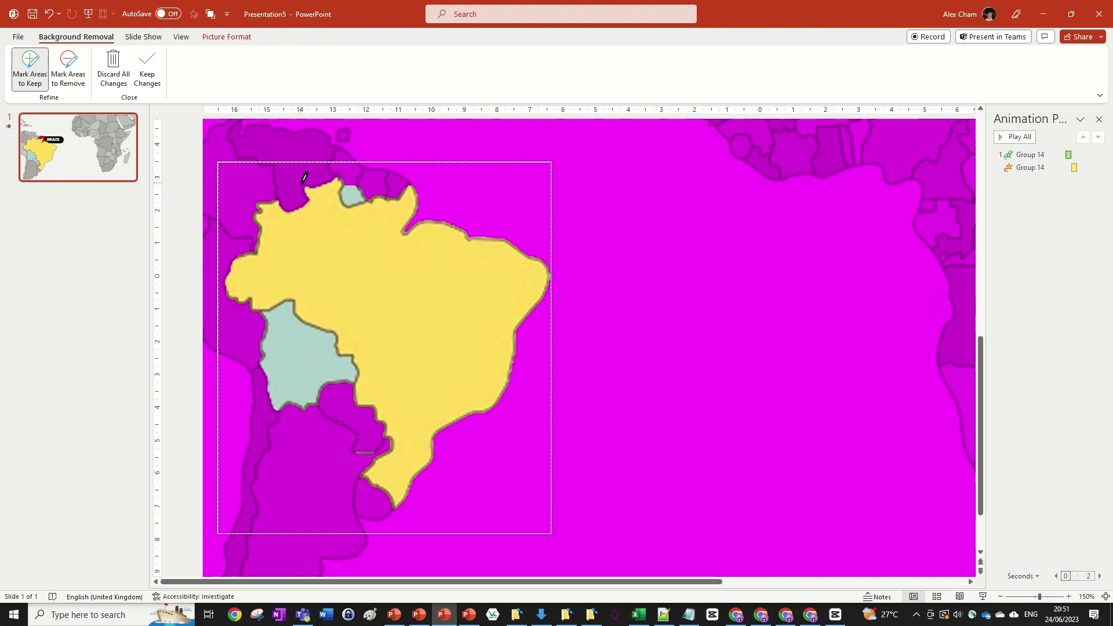
left_click(341, 168)
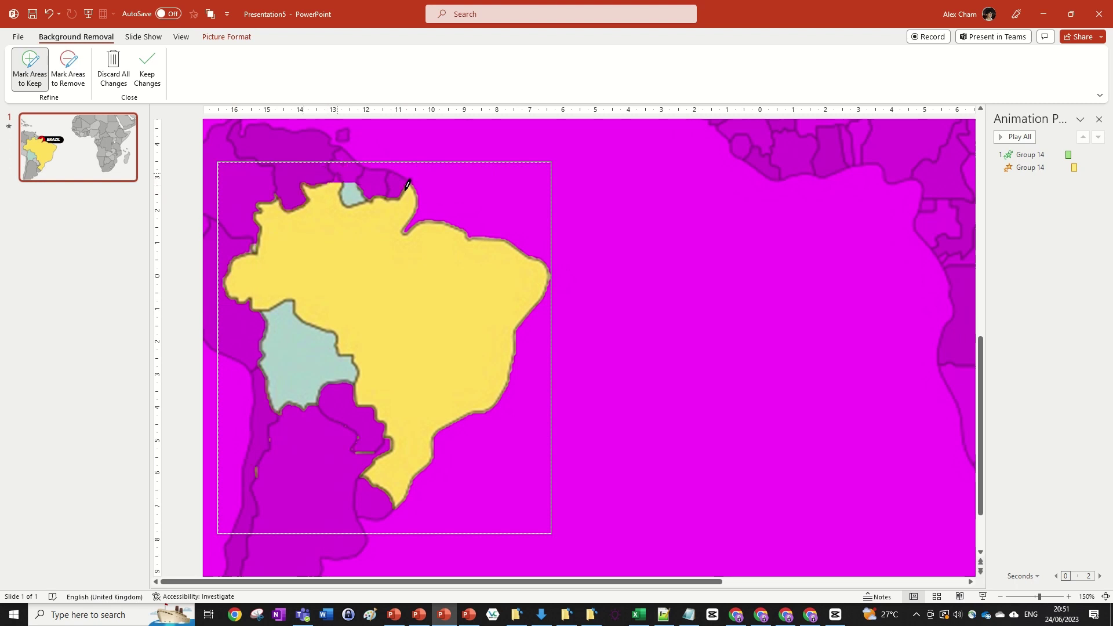
left_click(400, 181)
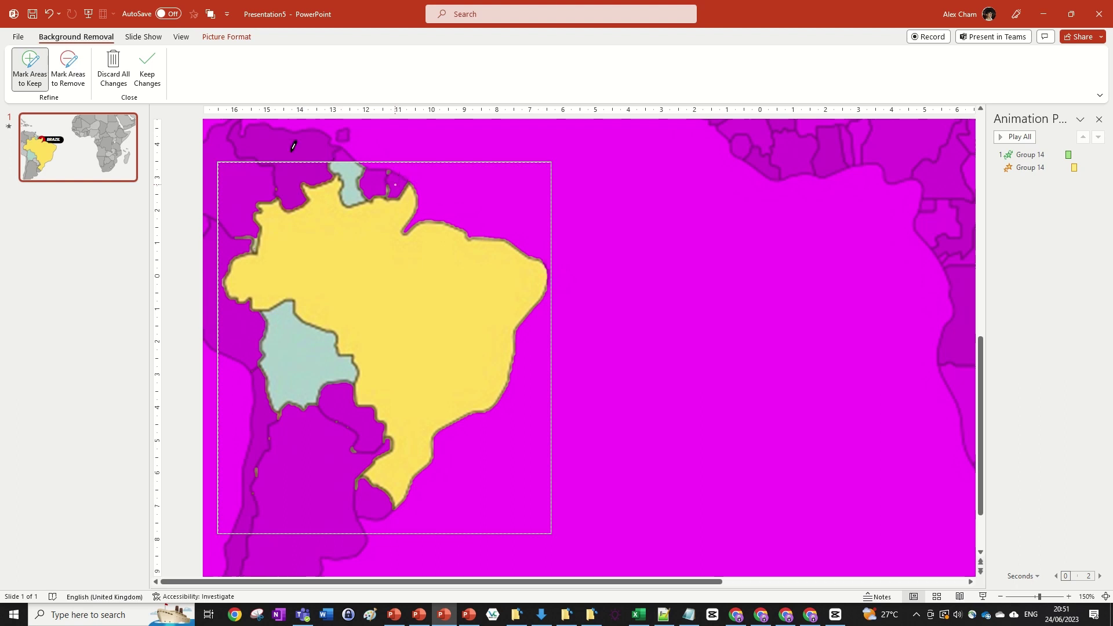
- Mark the teal country and leftover fragments along Brazil's northern border as areas to remove
left_click(68, 69)
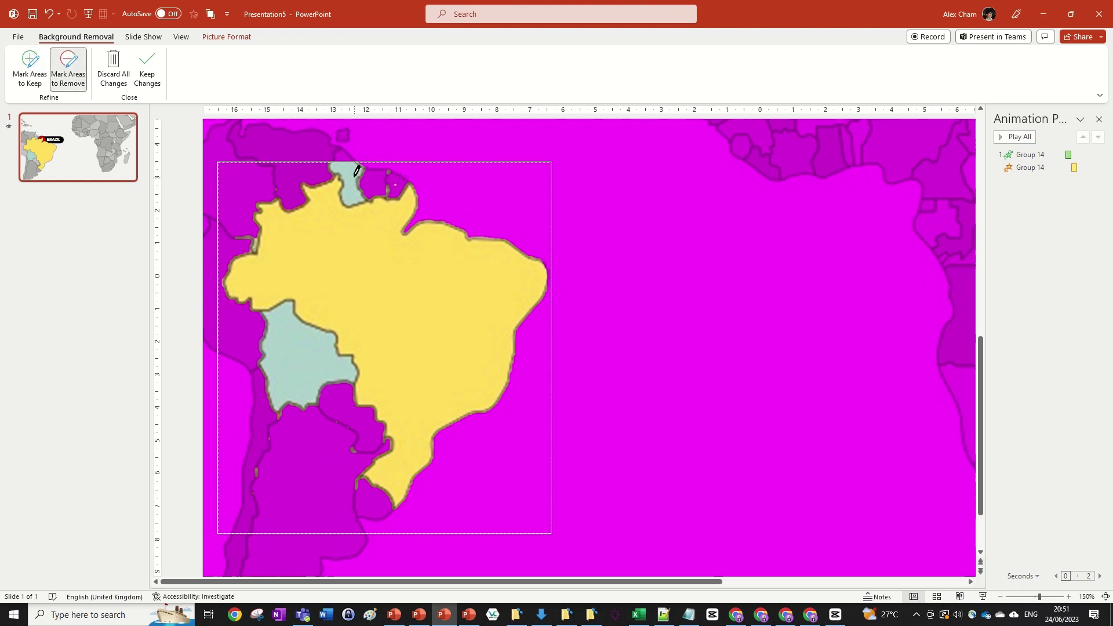
left_click(392, 179)
scroll(392, 178, "right", 1)
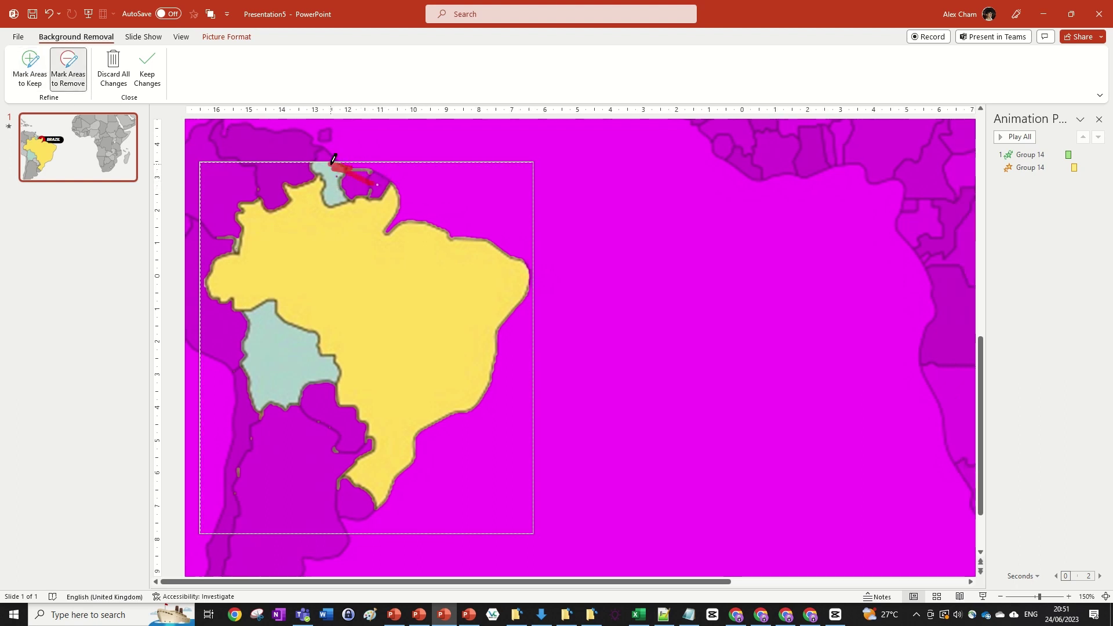
left_click_drag(336, 165, 351, 158)
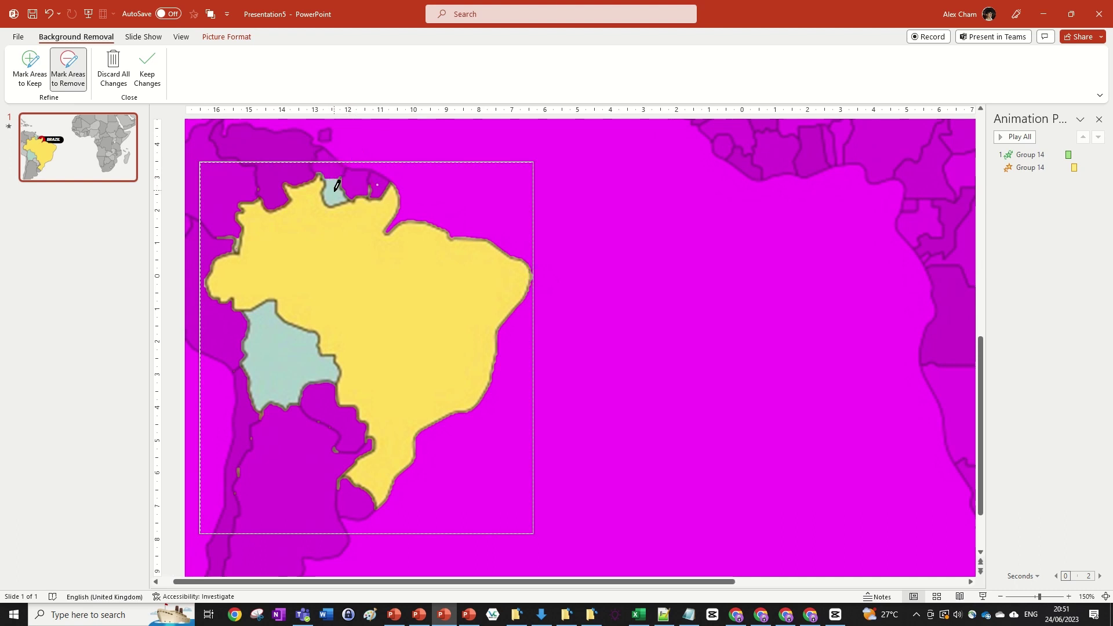
left_click(372, 181)
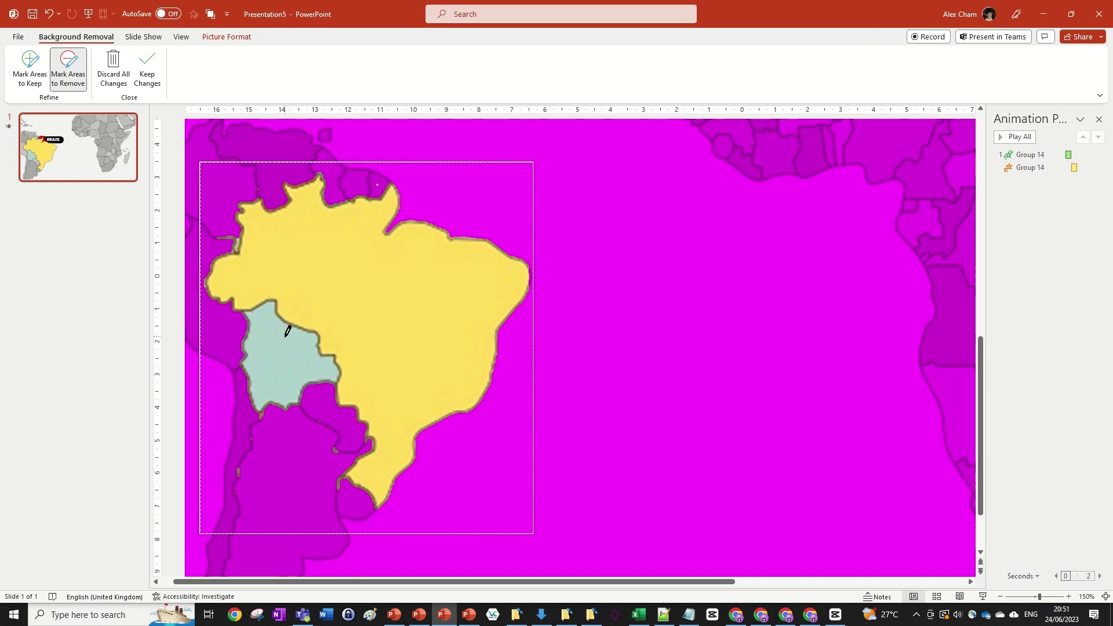
- Mark teal Bolivia and the stray border lines west and south of Brazil for removal, and keep the background removal changes
left_click_drag(301, 397, 247, 339)
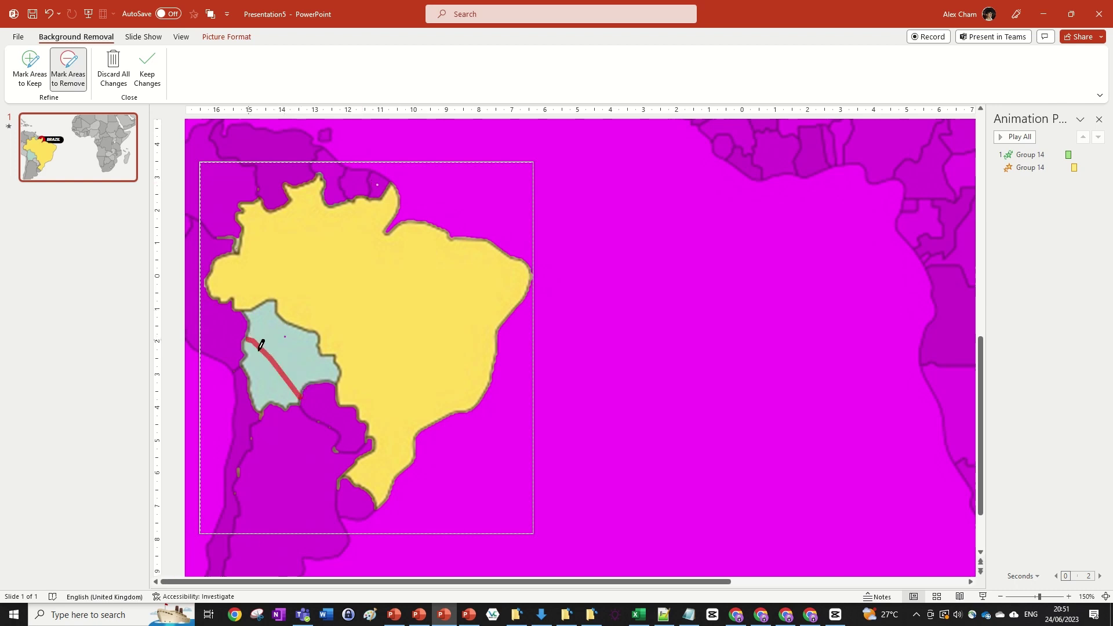
left_click_drag(264, 412, 234, 477)
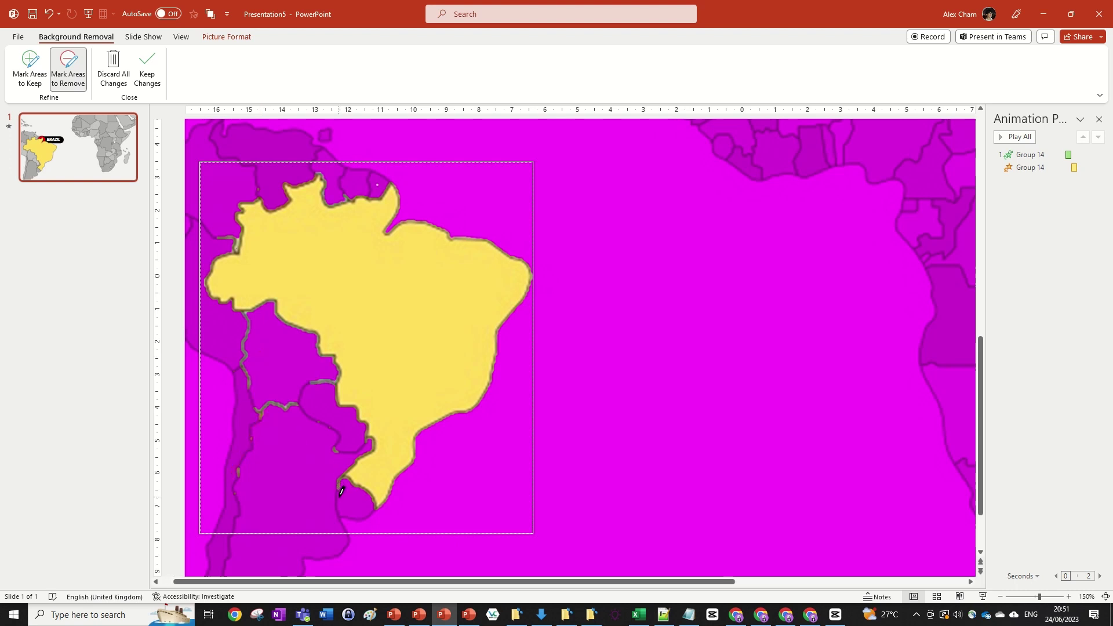
mouse_move(338, 495)
left_mouse_down()
mouse_move(316, 380)
mouse_move(238, 343)
left_mouse_up()
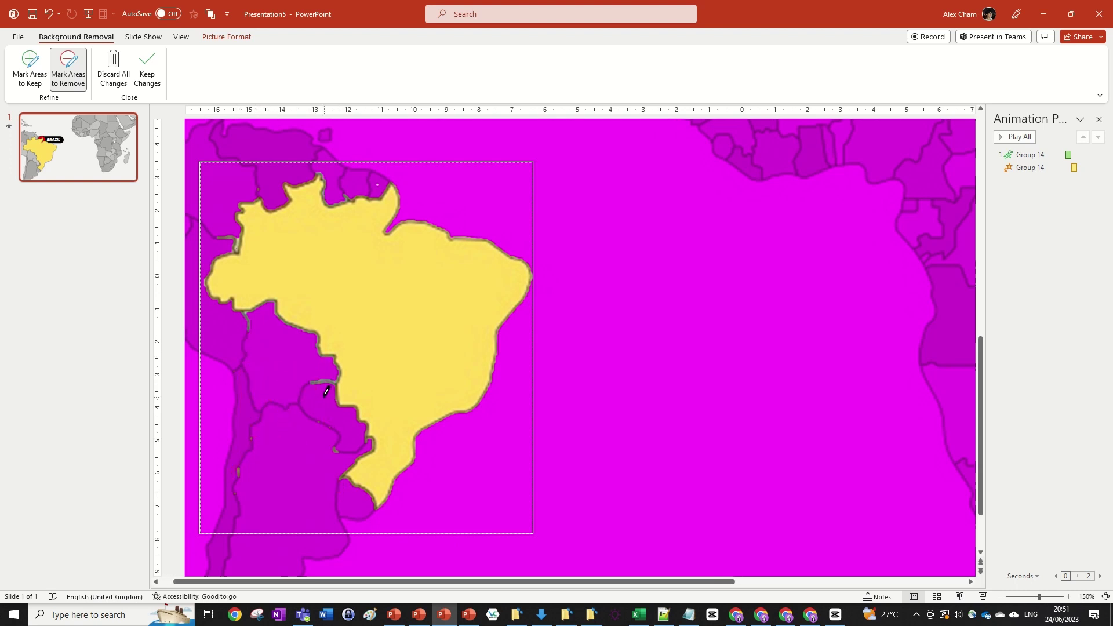
left_click_drag(323, 398, 321, 373)
mouse_move(248, 480)
left_mouse_down()
mouse_move(221, 442)
mouse_move(241, 490)
left_mouse_up()
mouse_move(313, 406)
left_mouse_down()
mouse_move(342, 444)
mouse_move(323, 407)
mouse_move(347, 436)
left_mouse_up()
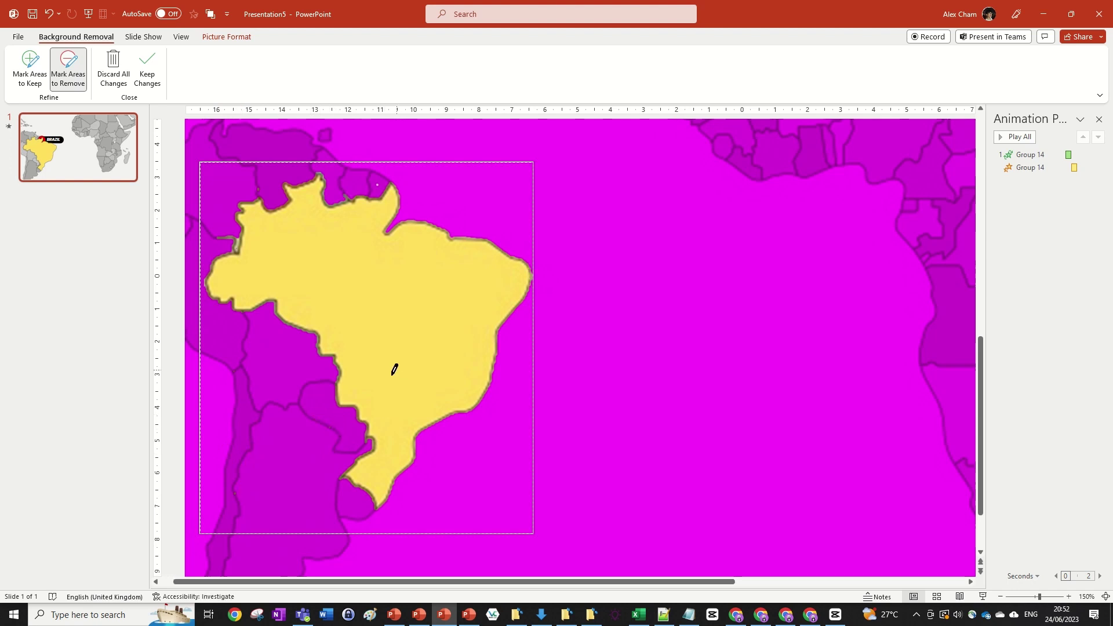
scroll(301, 327, "down", 8, "ctrl")
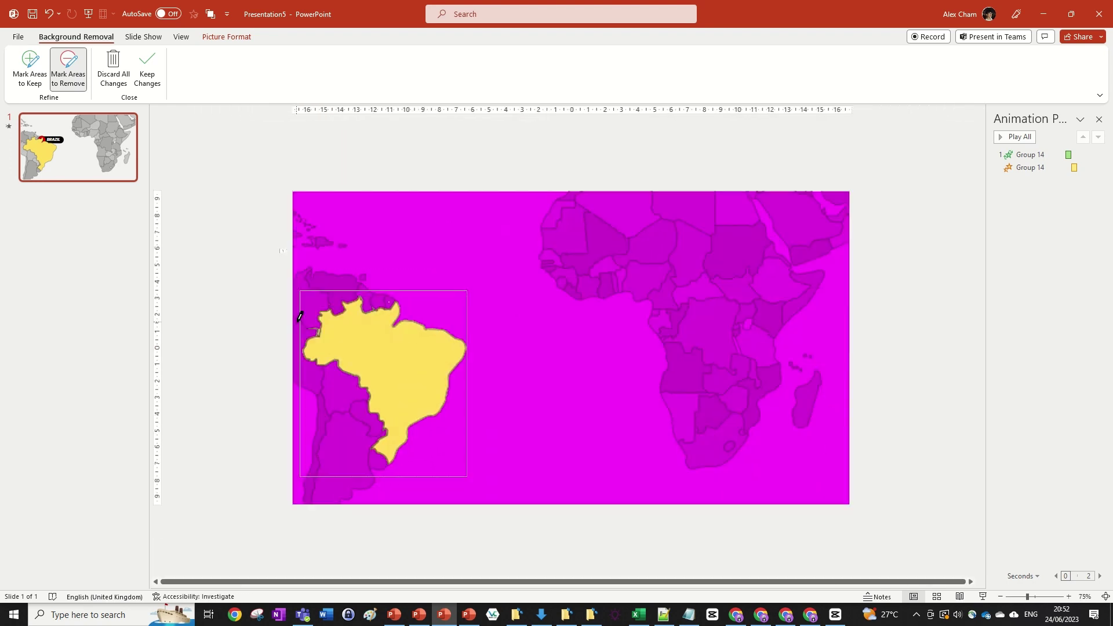
left_click(257, 218)
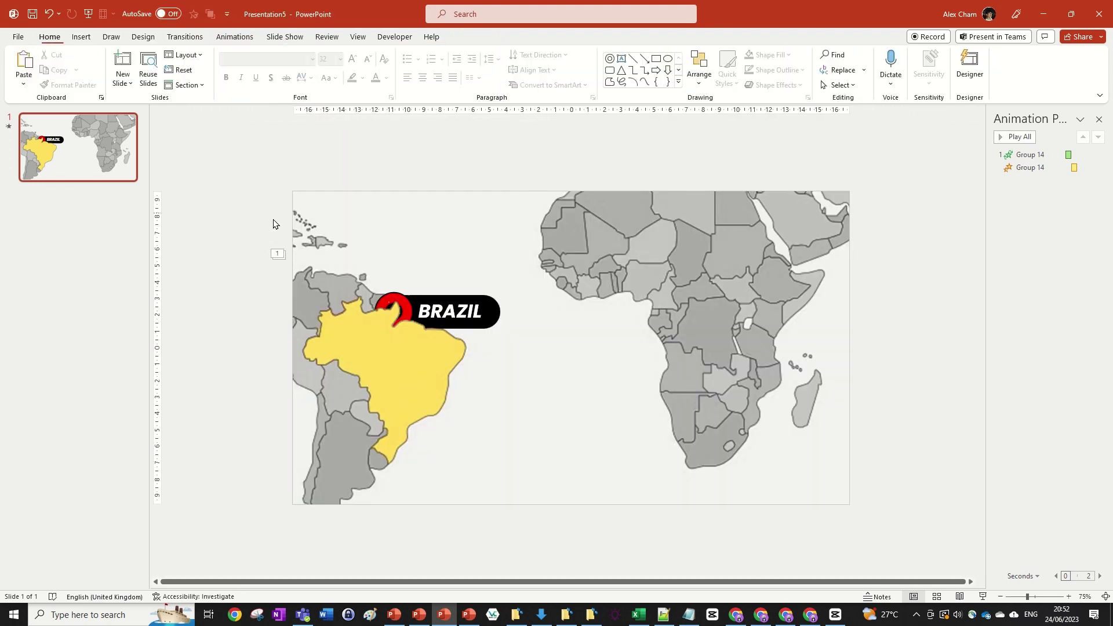
- Move the Brazil cutout aside to check that it is separate from the gray map, and undo the move
left_click(390, 362)
left_click_drag(370, 343, 444, 352)
key("ctrl+z")
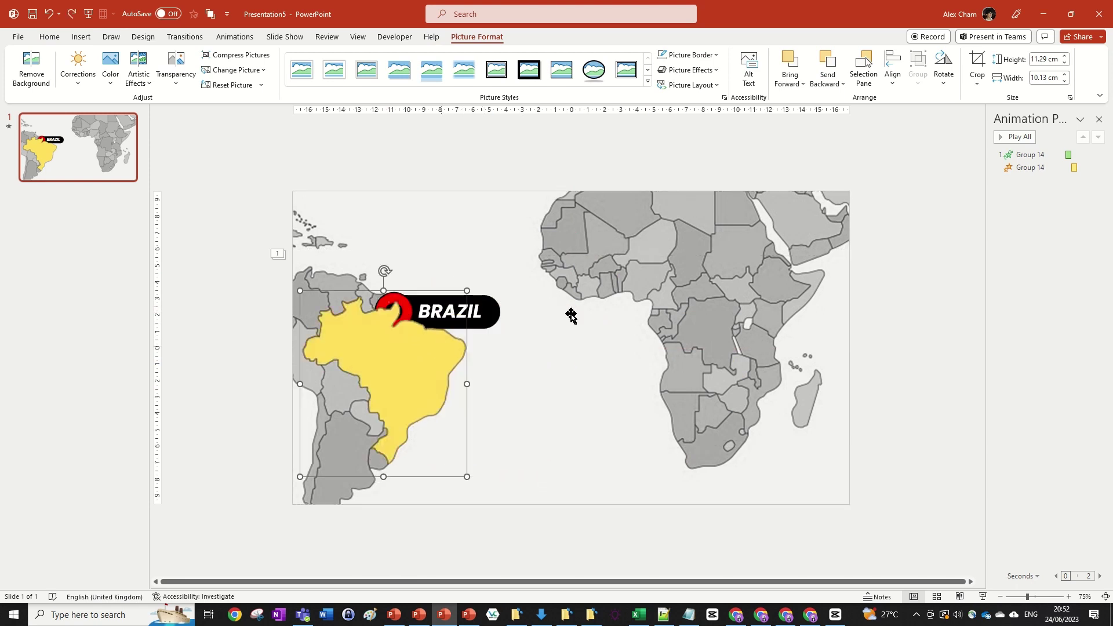
- Restack the Brazil cutout so that it lies behind the pin and label but in front of the gray map
left_click(835, 83)
left_click(842, 118)
left_click(789, 61)
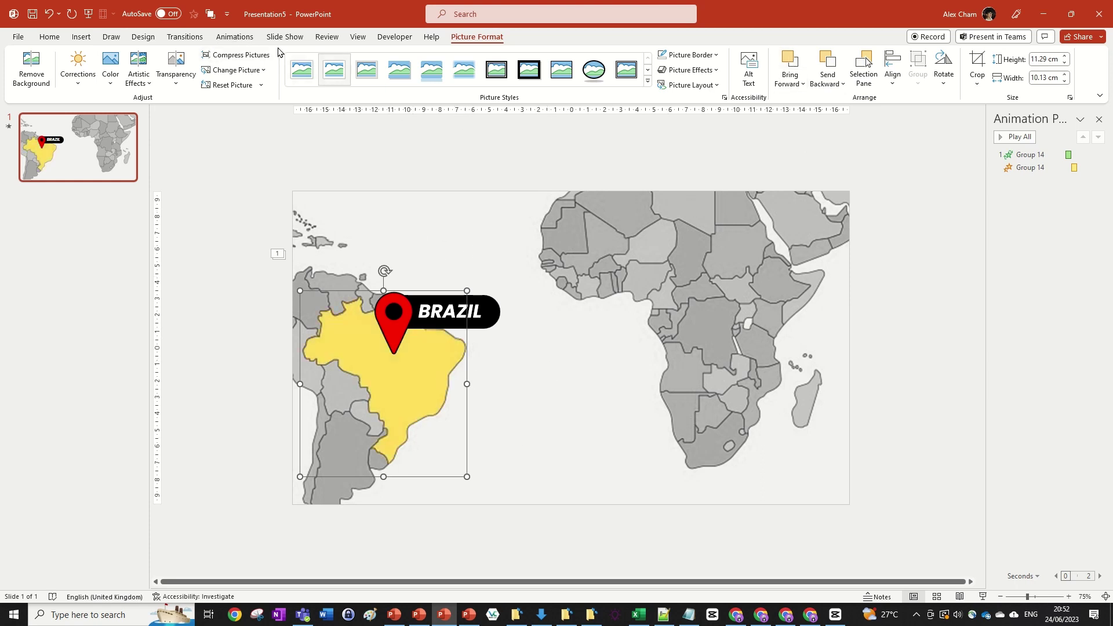
left_click(534, 169)
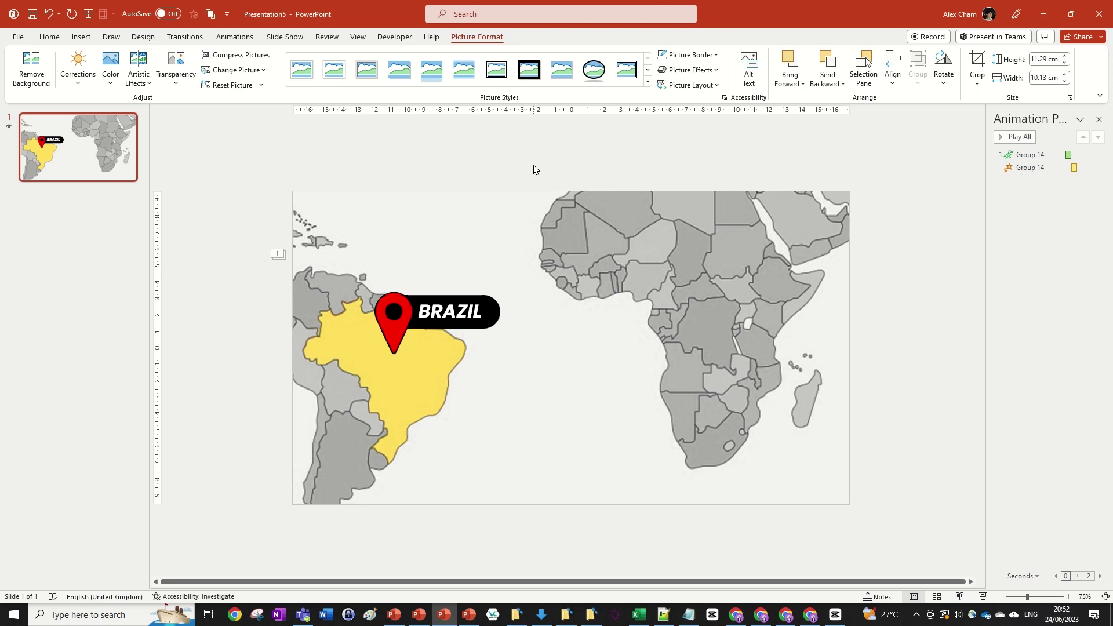
- Apply a Fade entrance animation to the gray map picture
left_click(631, 263)
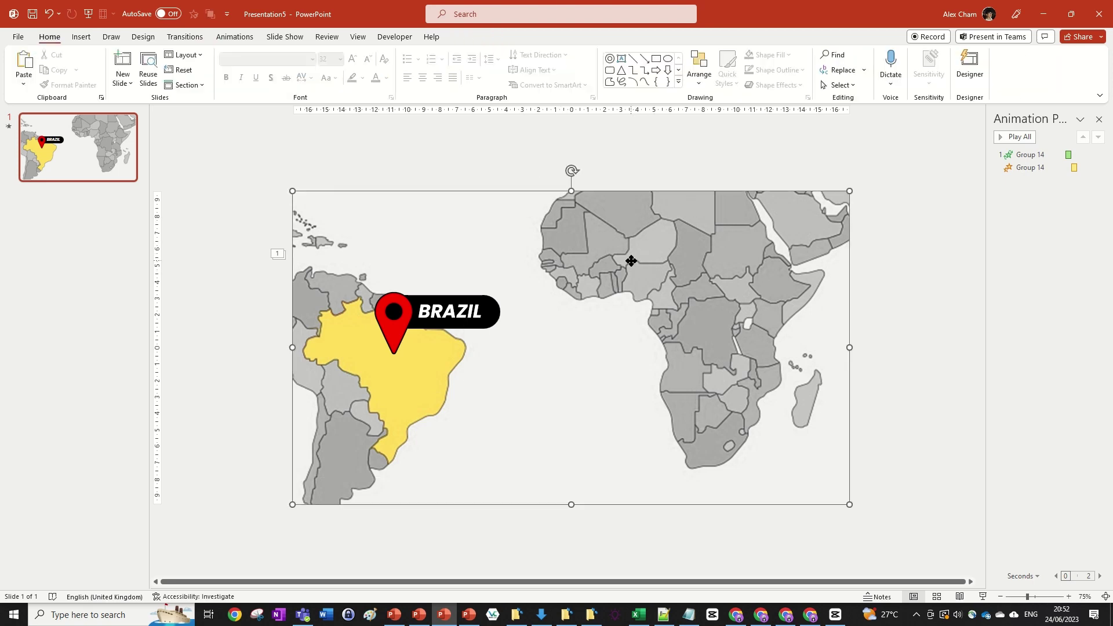
left_click(228, 37)
left_click(166, 68)
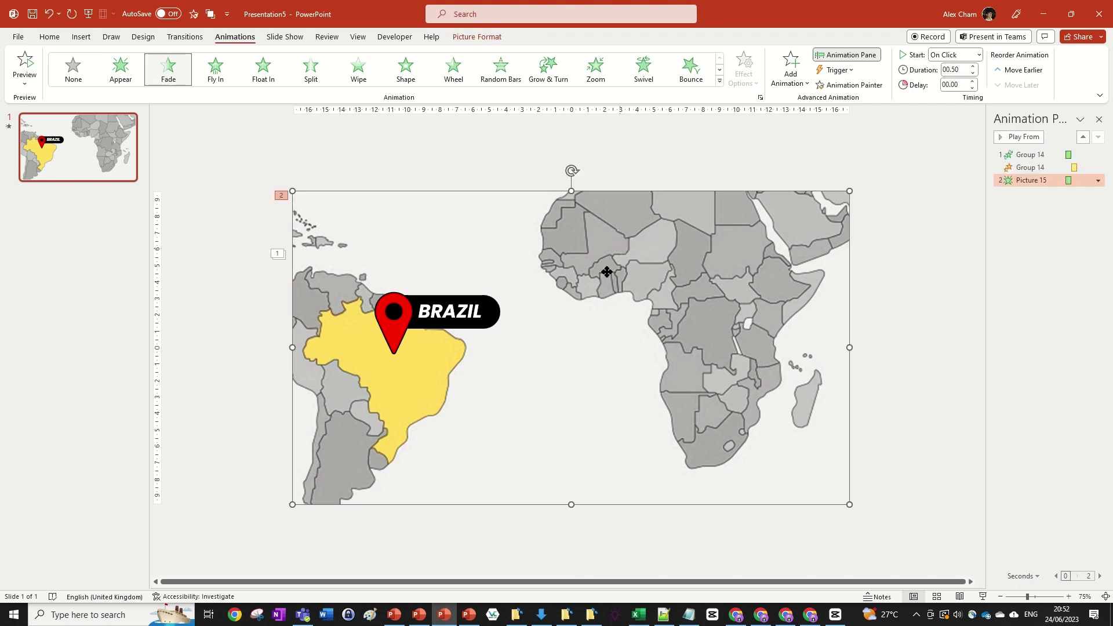
- Move the gray map off the slide to check the coloured map beneath it, and undo the move
left_click_drag(603, 273, 447, 551)
left_click(377, 390)
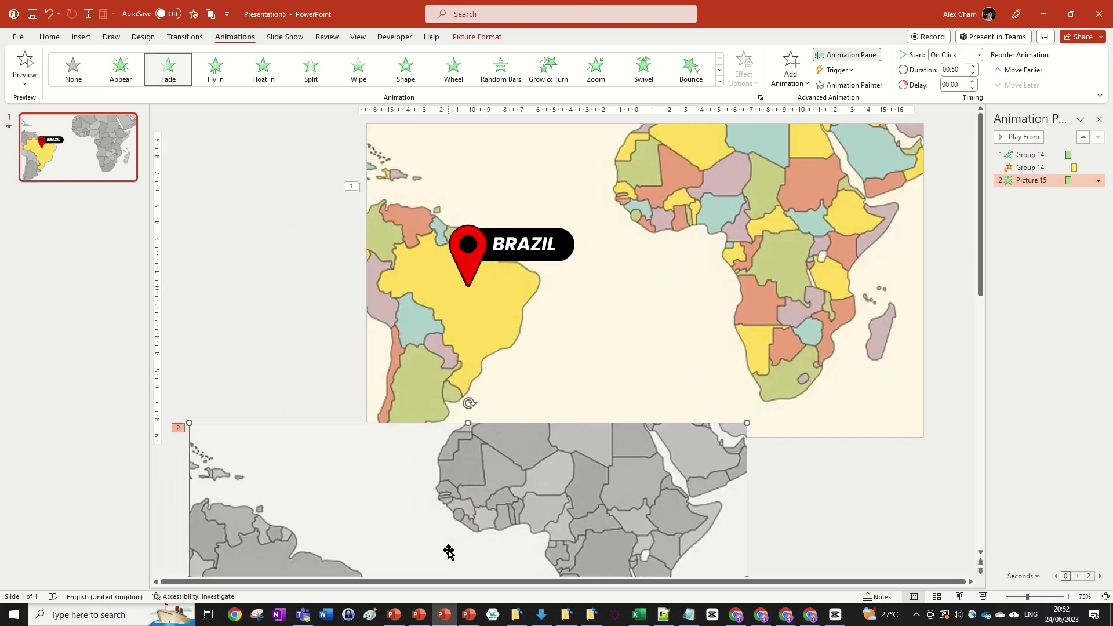
key("ctrl+z")
- Make the gray map's Fade start with the previous animation, with a 0.25 s duration and 0.25 s delay, and preview all animations
left_click(178, 71)
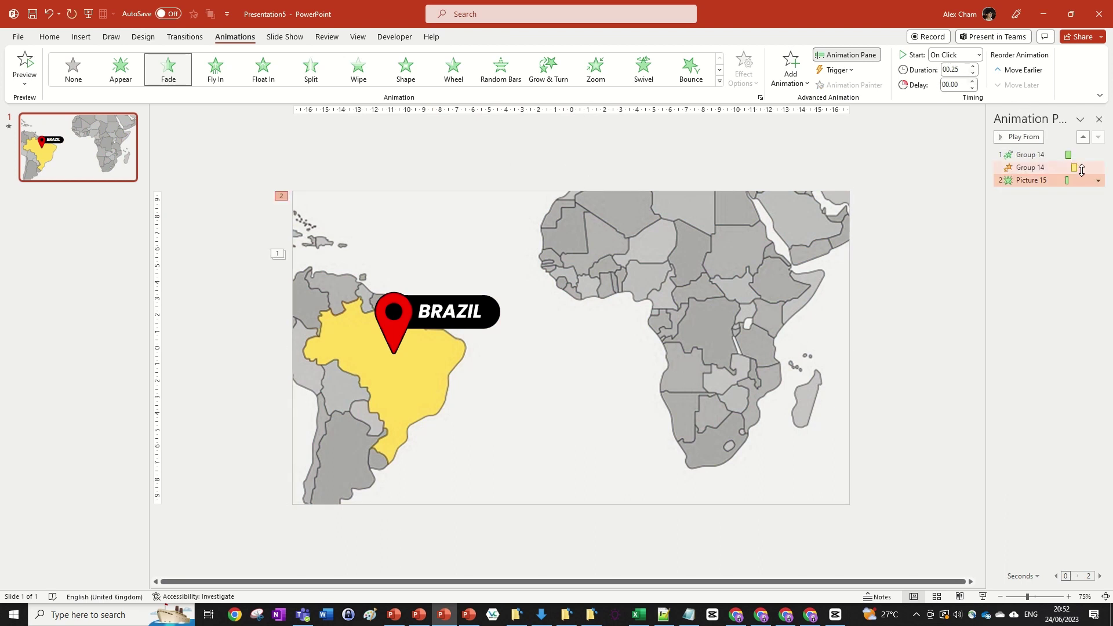
left_click(1097, 181)
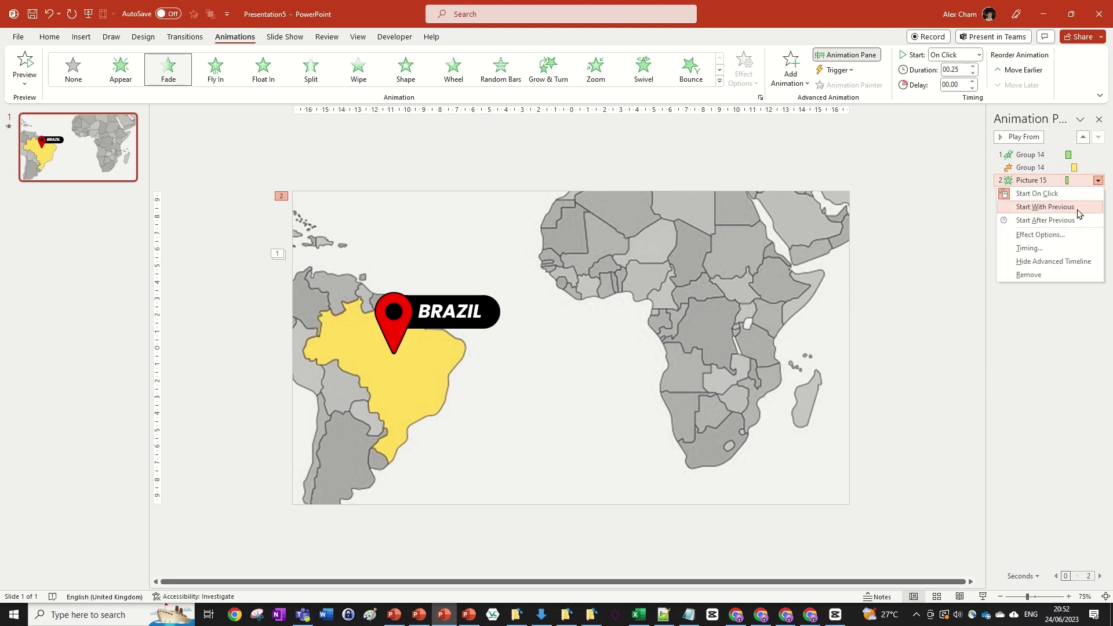
left_click(1045, 207)
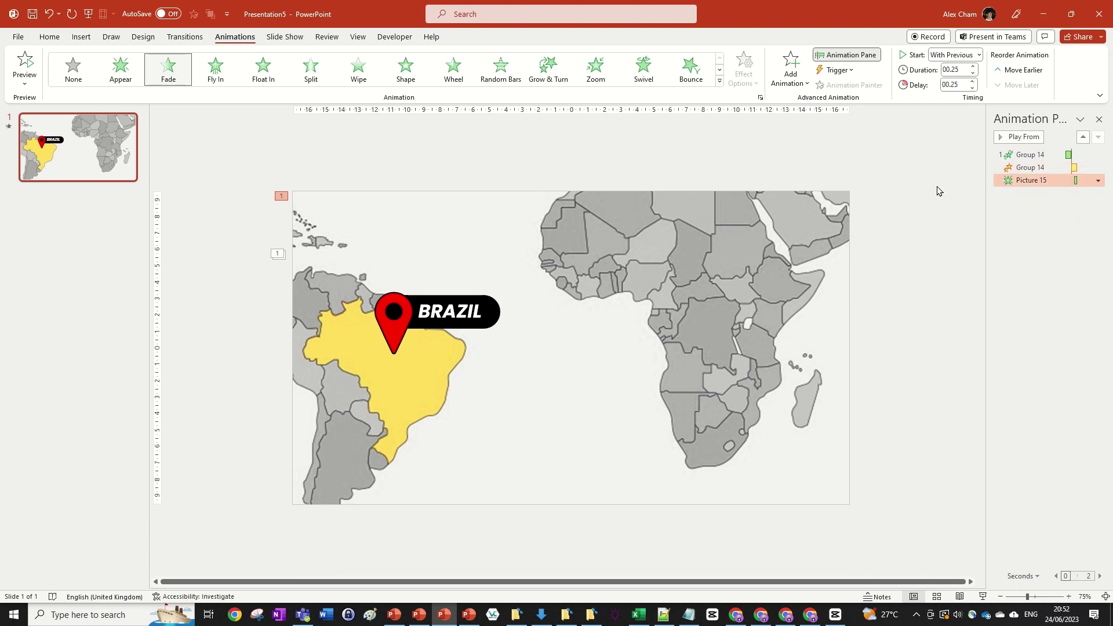
left_click(945, 150)
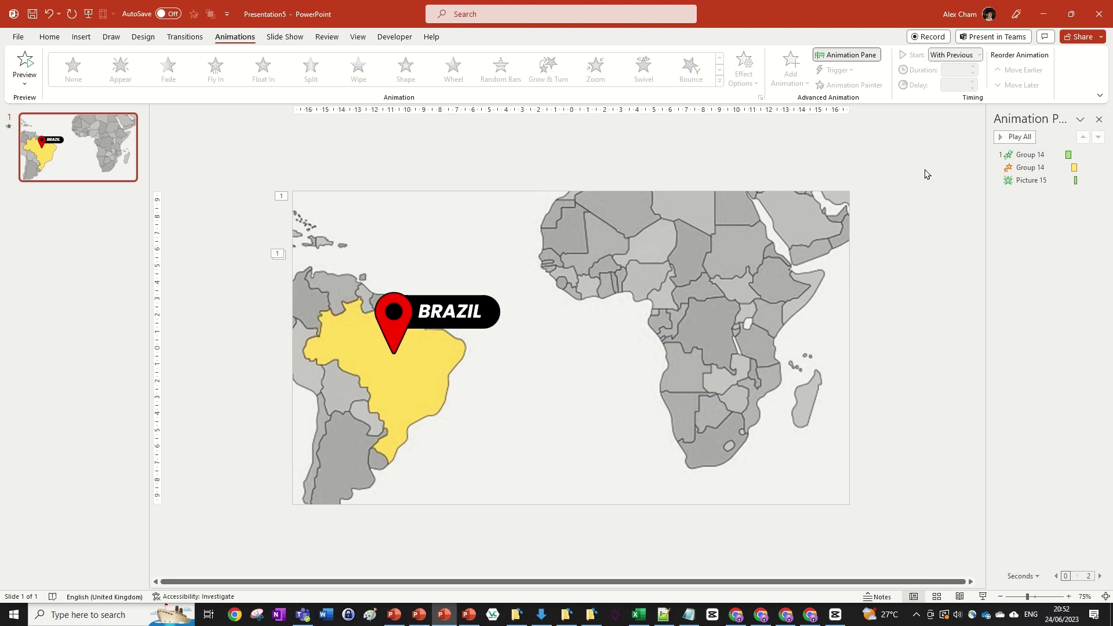
left_click(1015, 142)
- Apply a Wipe entrance animation to the black rounded label shape, wiping from the left
left_click(479, 302)
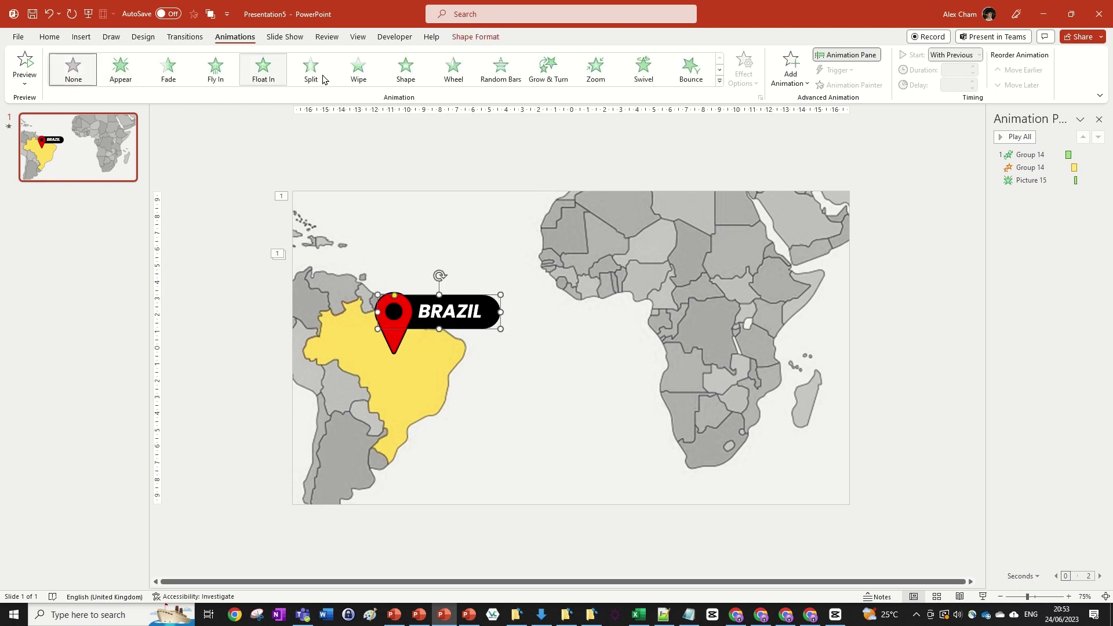
left_click(358, 68)
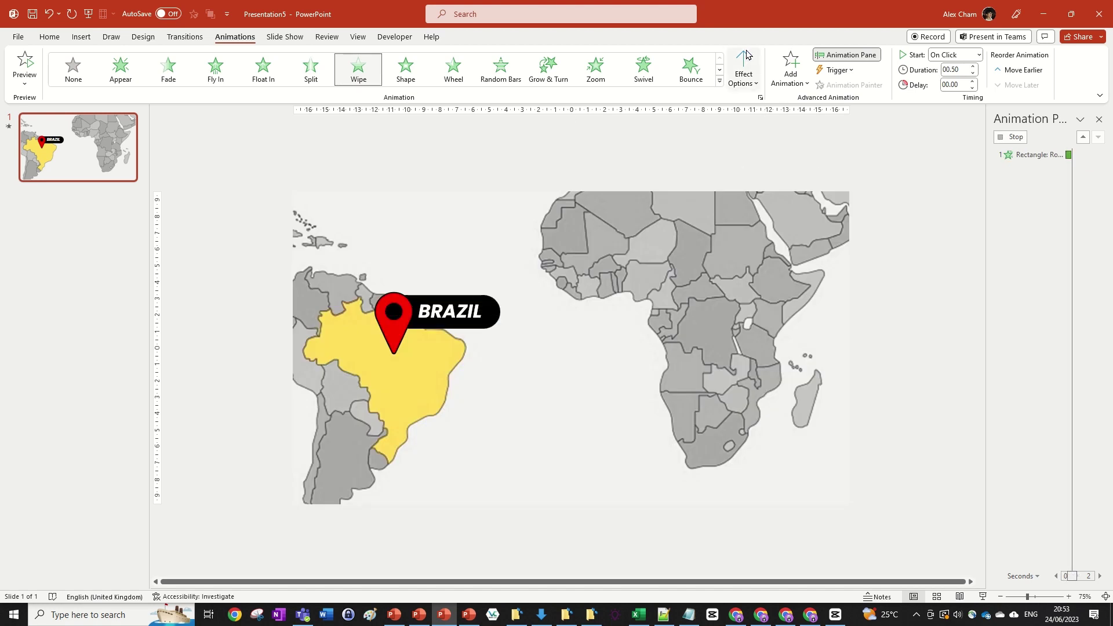
left_click(743, 68)
left_click(770, 163)
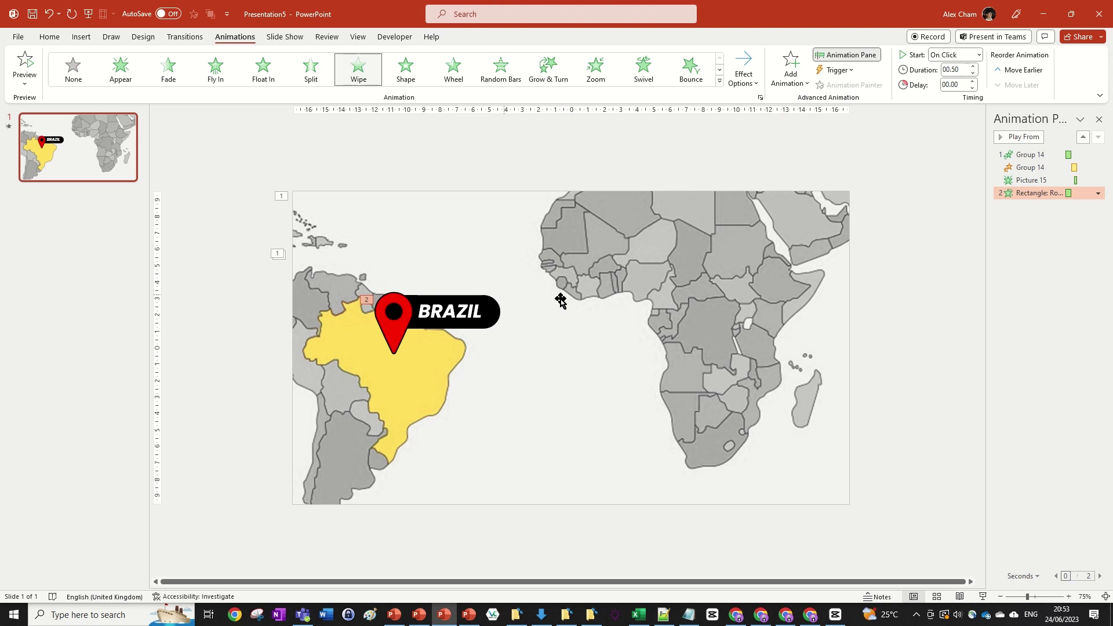
- Apply the Spinner entrance effect to the BRAZIL text box
left_click(458, 310)
key("Escape")
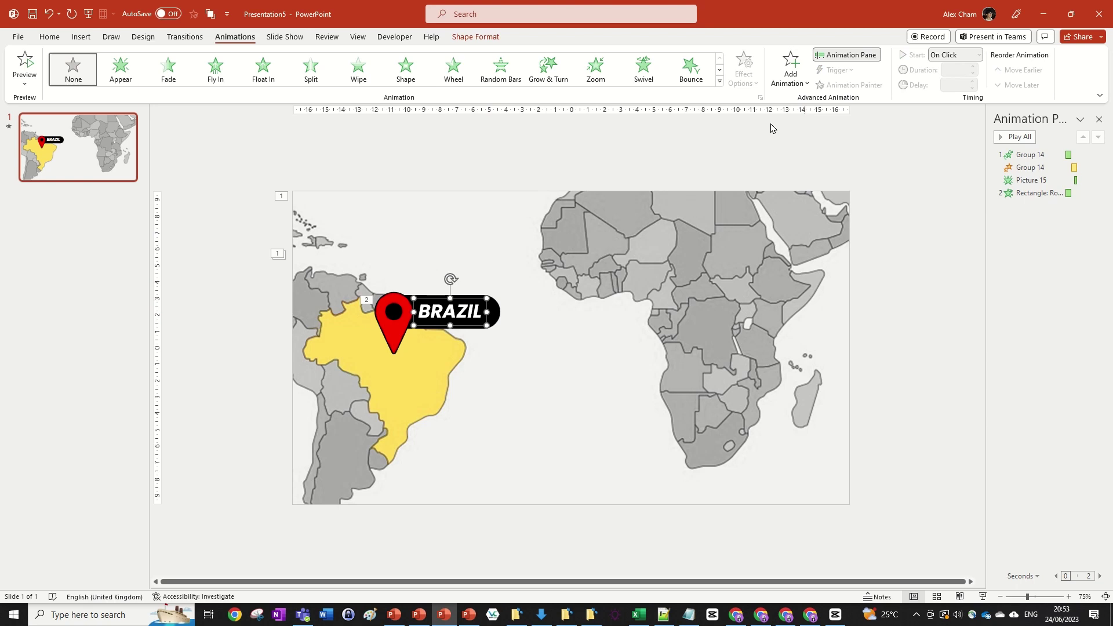
left_click(720, 86)
left_click(181, 371)
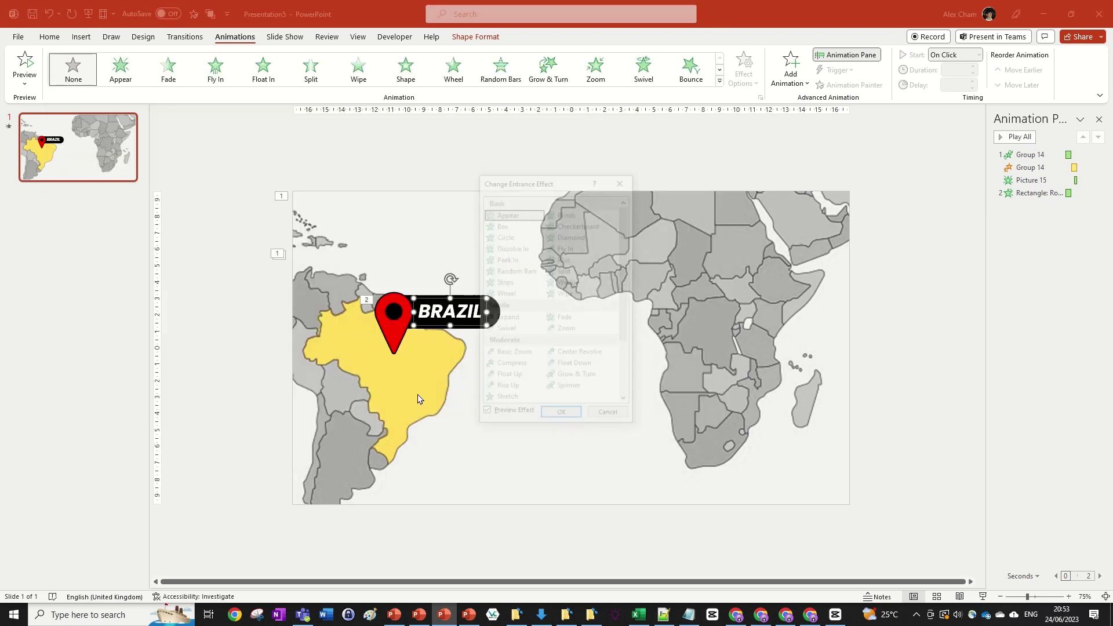
left_click(560, 389)
left_click(562, 416)
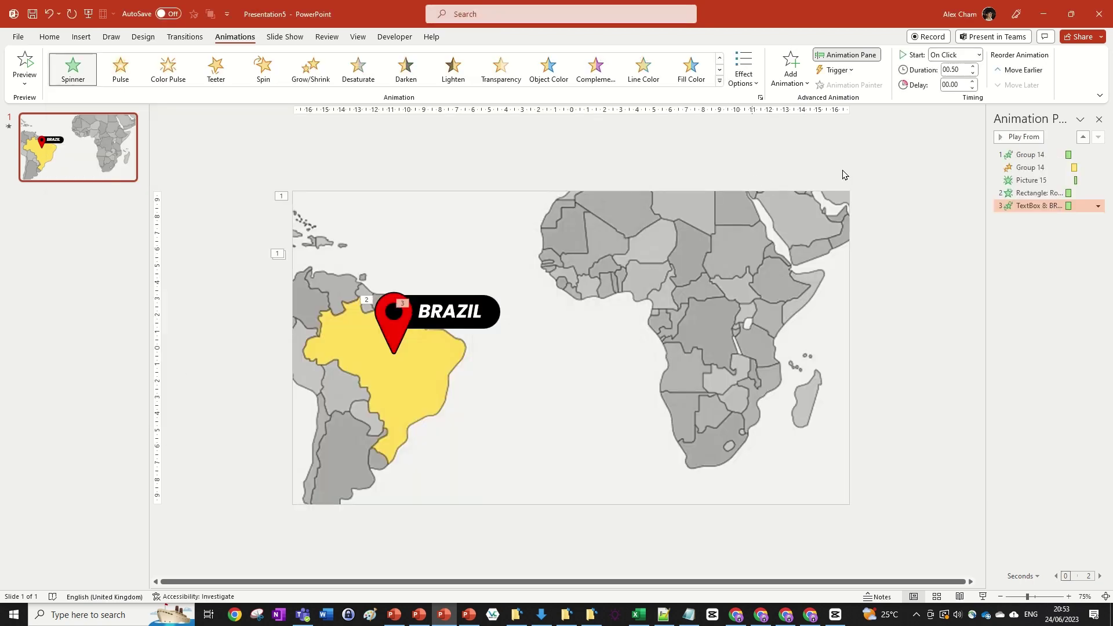
- Set the BRAZIL text box's Spinner effect to animate the text by letter, with a 10% delay between letters
left_click(744, 70)
left_click(742, 111)
left_click(565, 296)
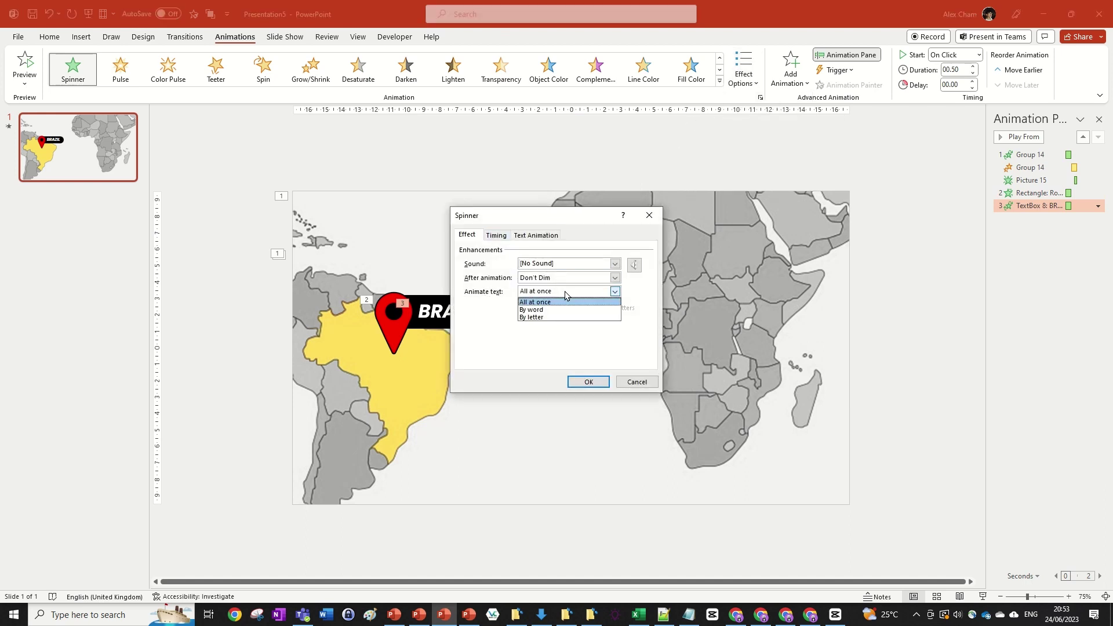
left_click(556, 318)
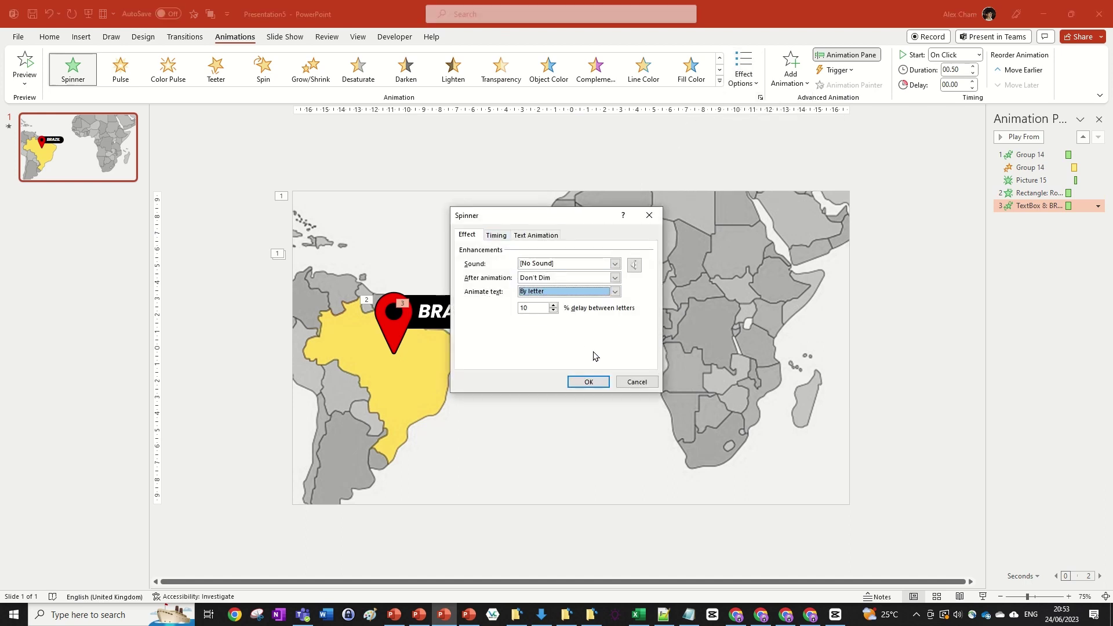
left_click(589, 382)
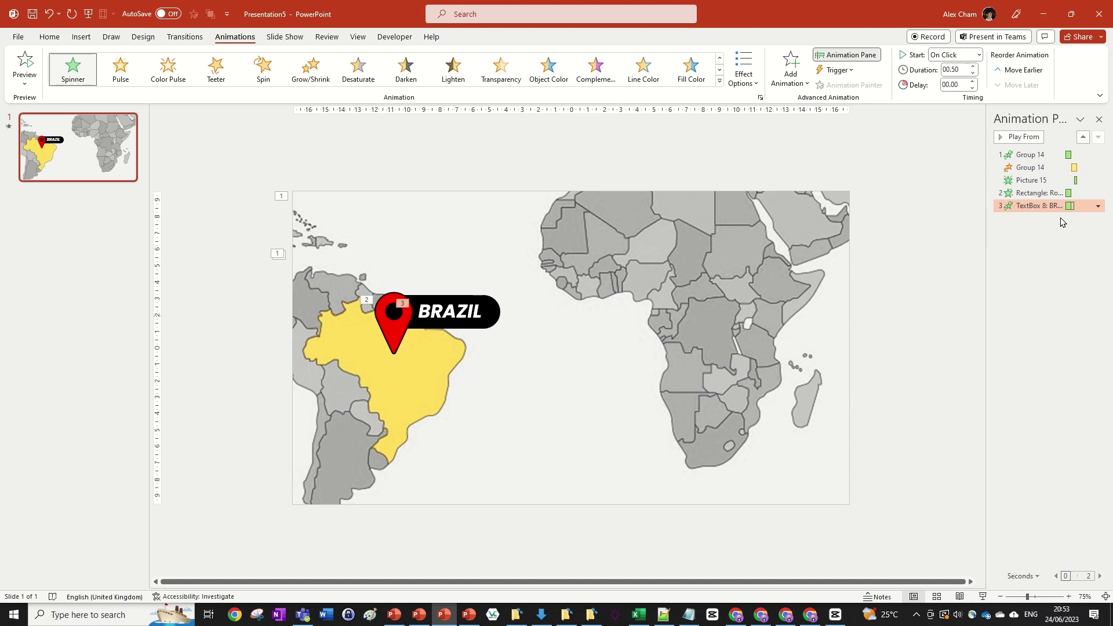
- Make the black rounded label's Wipe animation start with the previous one, with a 0.25 s delay
left_click(1037, 196)
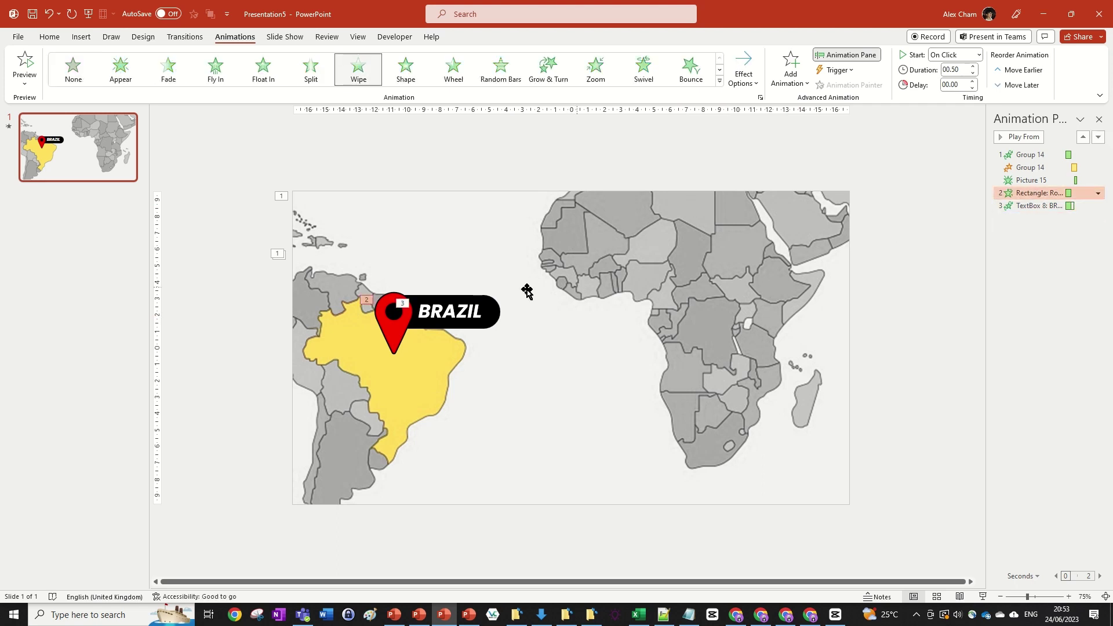
left_click(1097, 193)
left_click(1044, 220)
key("alt+Tab")
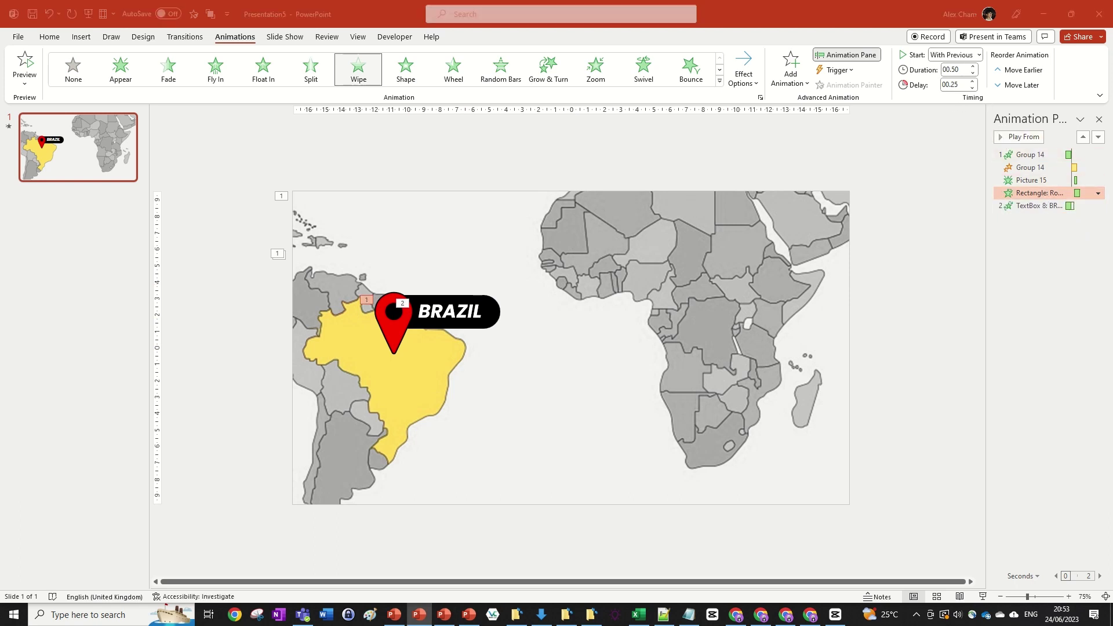
- Select the BRAZIL text box's Spinner animation for timing adjustments
left_click(1029, 207)
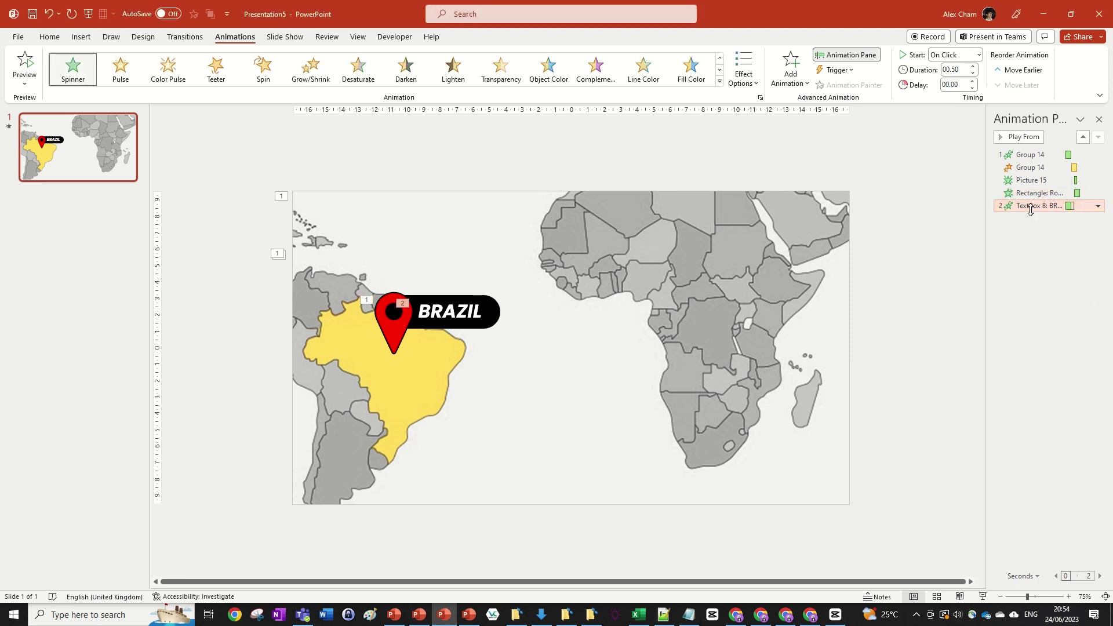